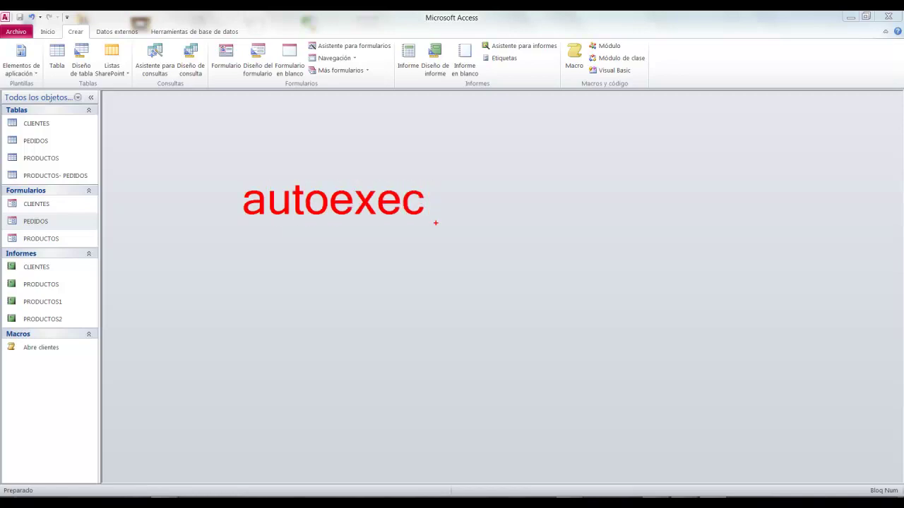
{"action": "left_click_drag", "start_coordinate": [240, 231], "coordinate": [424, 231]}
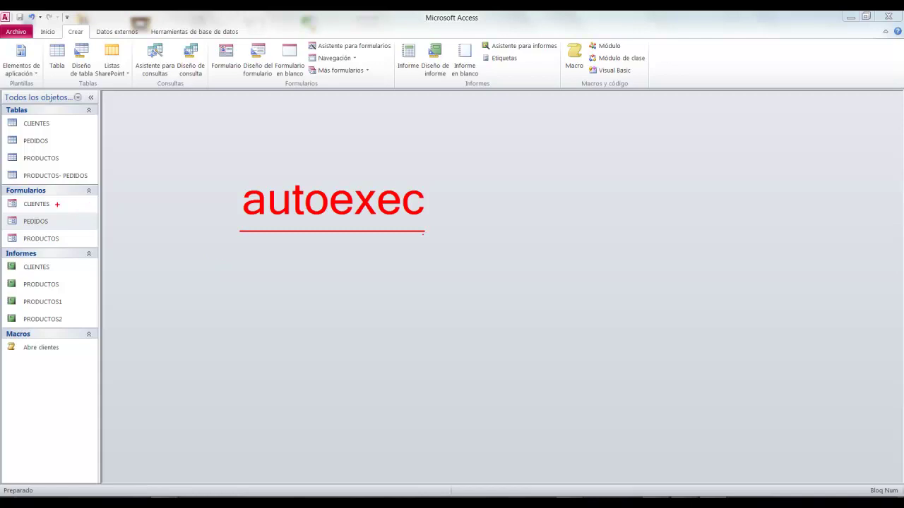
{"action": "left_click_drag", "start_coordinate": [75, 204], "coordinate": [204, 204]}
{"action": "left_click_drag", "start_coordinate": [80, 220], "coordinate": [187, 220]}
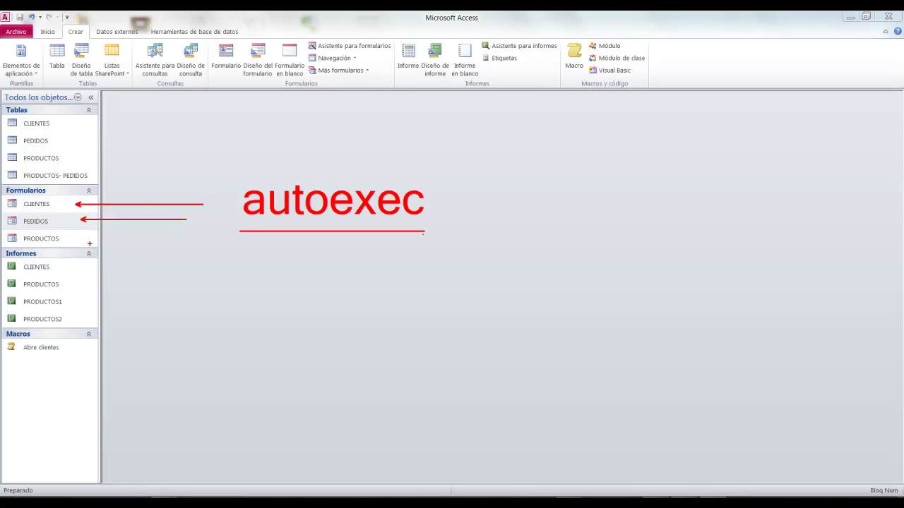
{"action": "left_click_drag", "start_coordinate": [83, 240], "coordinate": [194, 240]}
{"action": "left_click_drag", "start_coordinate": [0, 230], "coordinate": [99, 247]}
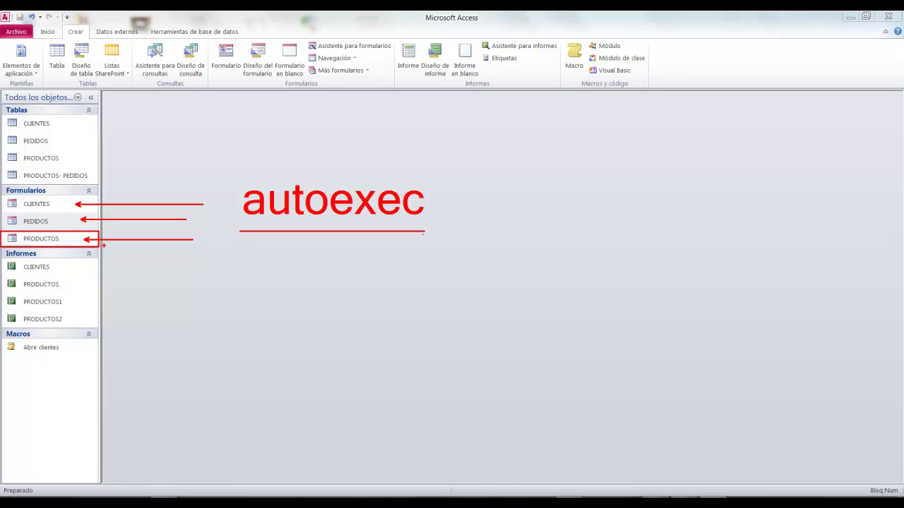
{"action": "key", "text": "Escape"}
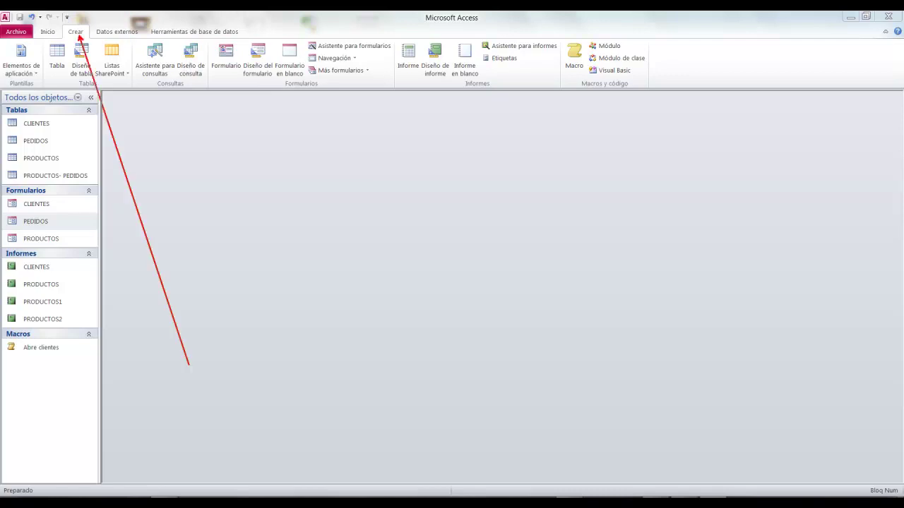
{"action": "key", "text": "Escape"}
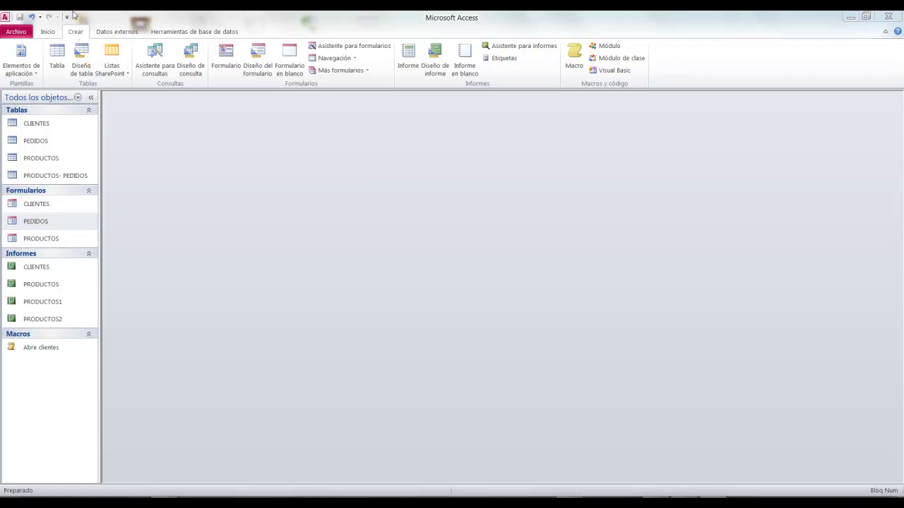
- Create a new form in Design view and enlarge its detail area to about 14 wide by 11.7 high on the rulers
{"action": "left_click", "coordinate": [257, 60]}
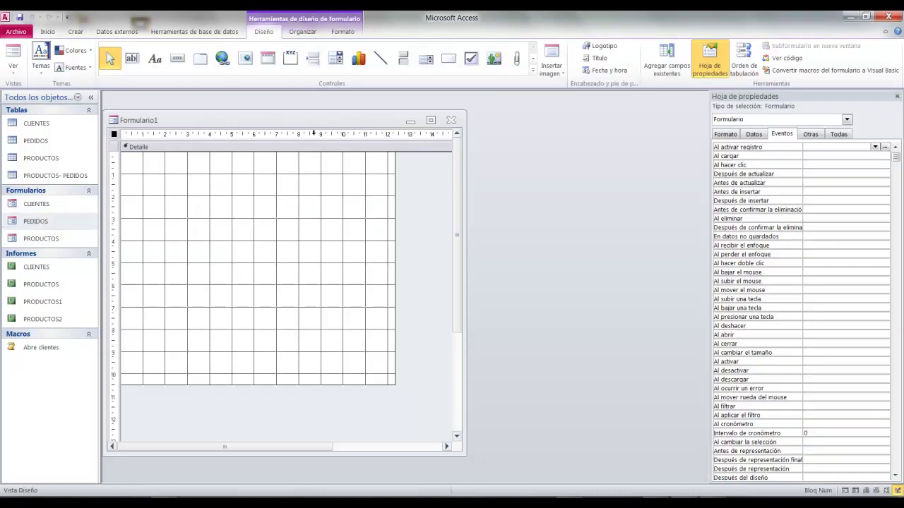
{"action": "left_click_drag", "start_coordinate": [315, 125], "coordinate": [384, 105]}
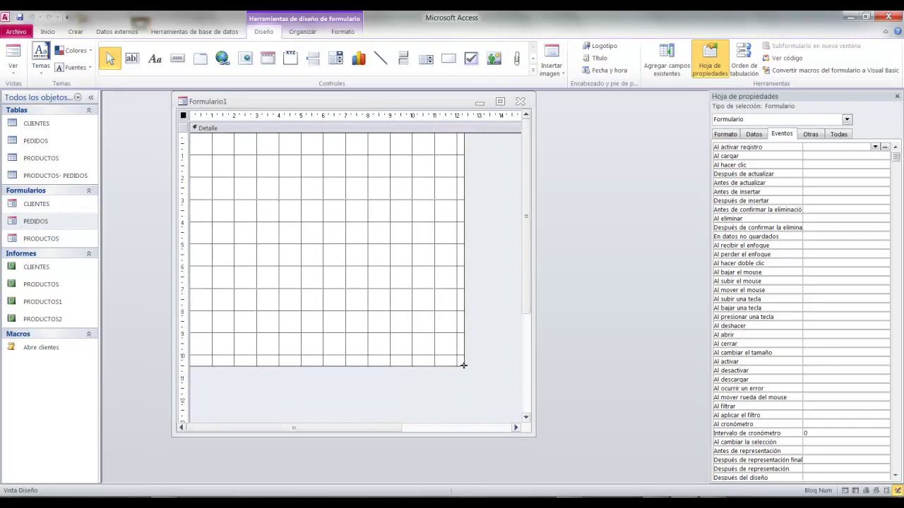
{"action": "left_click_drag", "start_coordinate": [463, 364], "coordinate": [499, 392]}
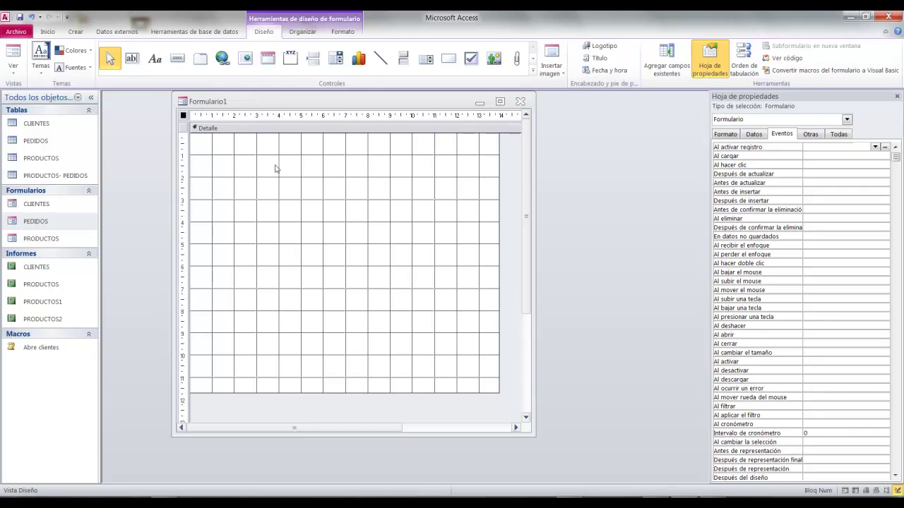
- Add an unbound text box to the upper part of the form and caption its label "Usuario:"
{"action": "left_click", "coordinate": [136, 60]}
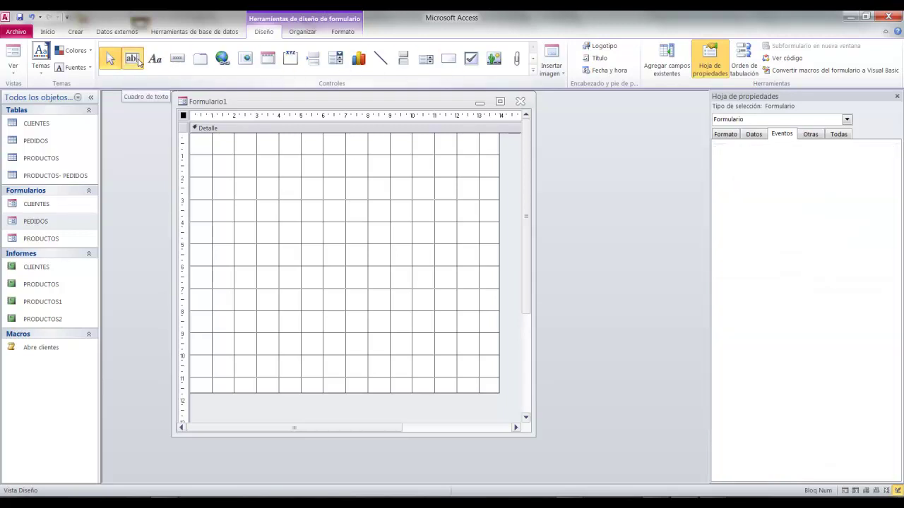
{"action": "left_click", "coordinate": [337, 173]}
{"action": "left_click", "coordinate": [288, 178]}
{"action": "double_click", "coordinate": [283, 178]}
{"action": "type", "text": "Usu"}
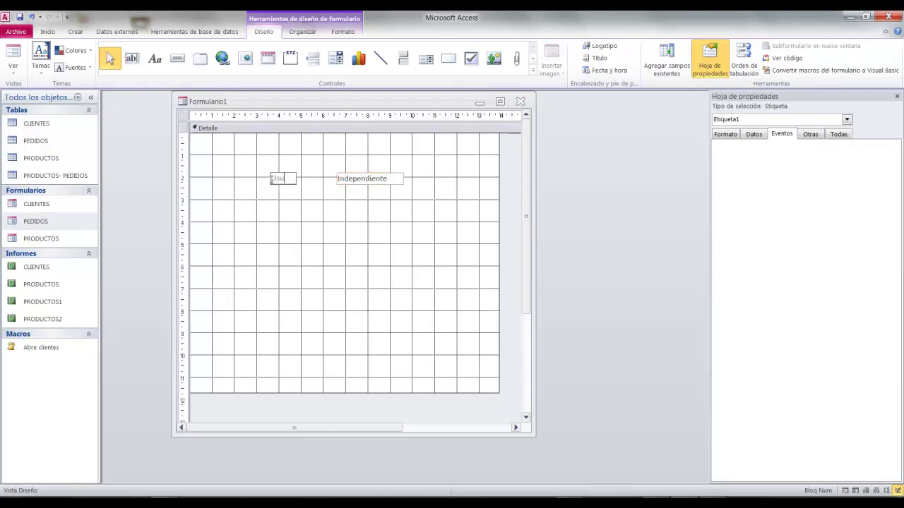
{"action": "type", "text": "ario:"}
- Add a command button below the text box without using the wizard, and caption it "Login"
{"action": "left_click", "coordinate": [177, 60]}
{"action": "left_click_drag", "start_coordinate": [286, 222], "coordinate": [386, 264]}
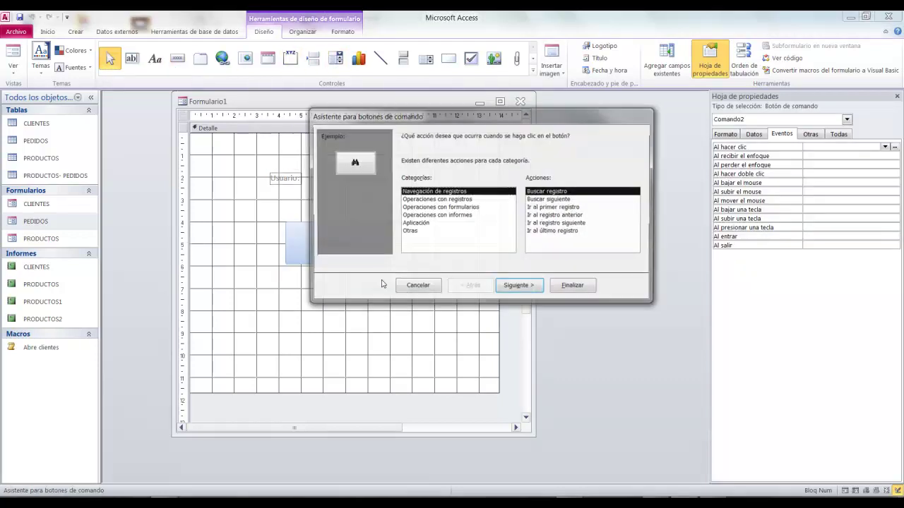
{"action": "left_click", "coordinate": [361, 287]}
{"action": "double_click", "coordinate": [370, 240]}
{"action": "type", "text": "Login"}
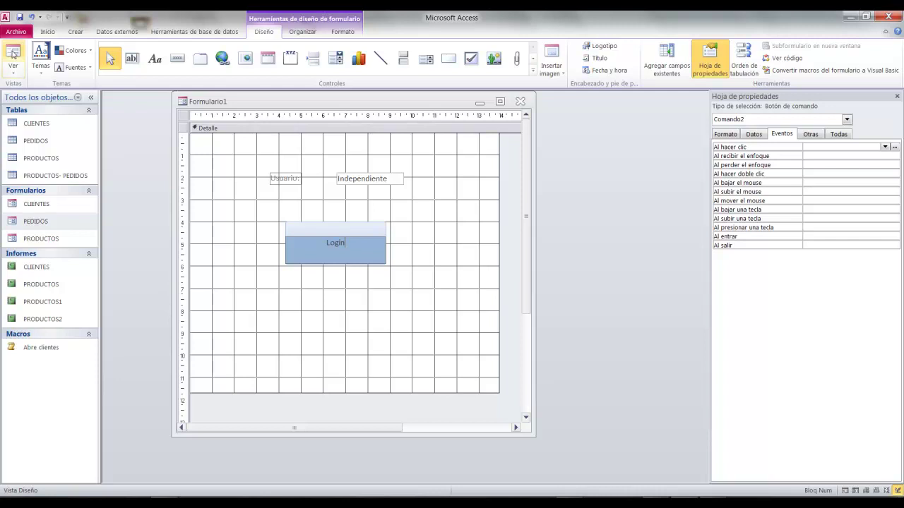
- Save the form as "login" and display it in Form view
{"action": "left_click", "coordinate": [20, 17]}
{"action": "type", "text": "login"}
{"action": "key", "text": "Return"}
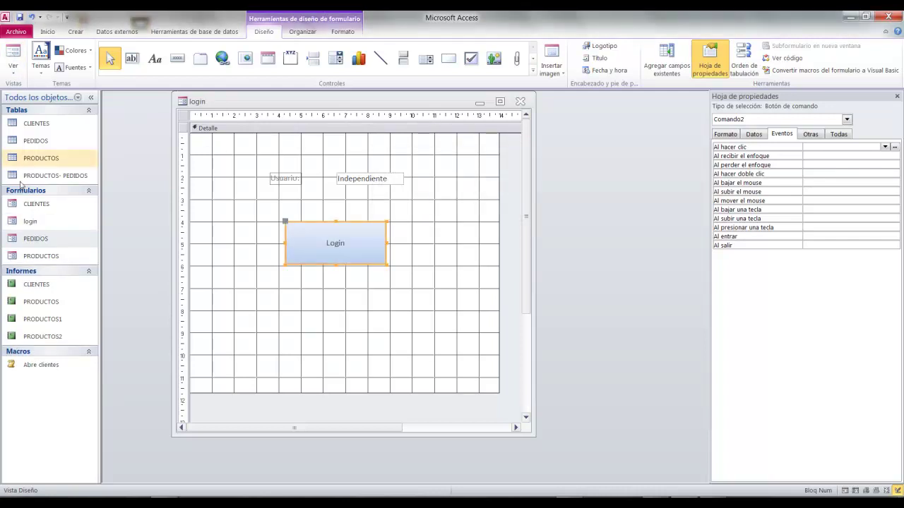
{"action": "left_click_drag", "start_coordinate": [53, 220], "coordinate": [323, 219]}
{"action": "key", "text": "Escape"}
{"action": "left_click", "coordinate": [18, 61]}
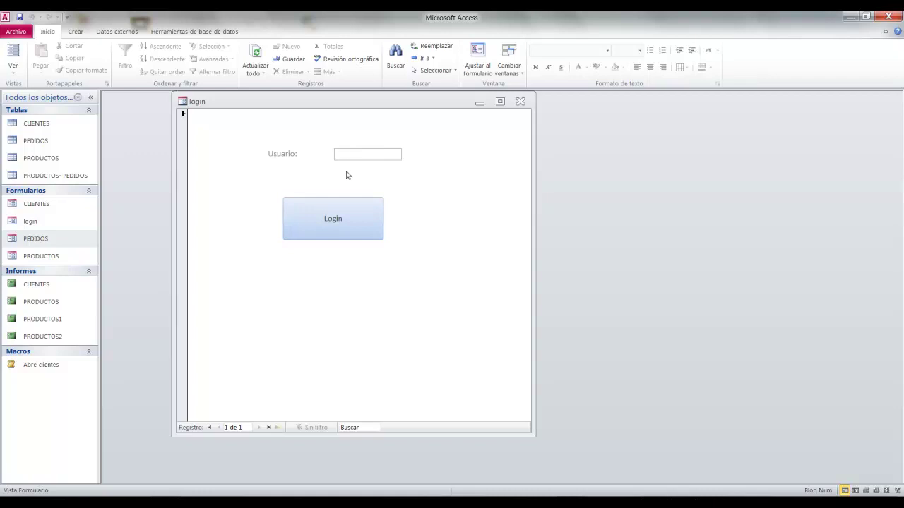
{"action": "left_click_drag", "start_coordinate": [323, 141], "coordinate": [420, 166]}
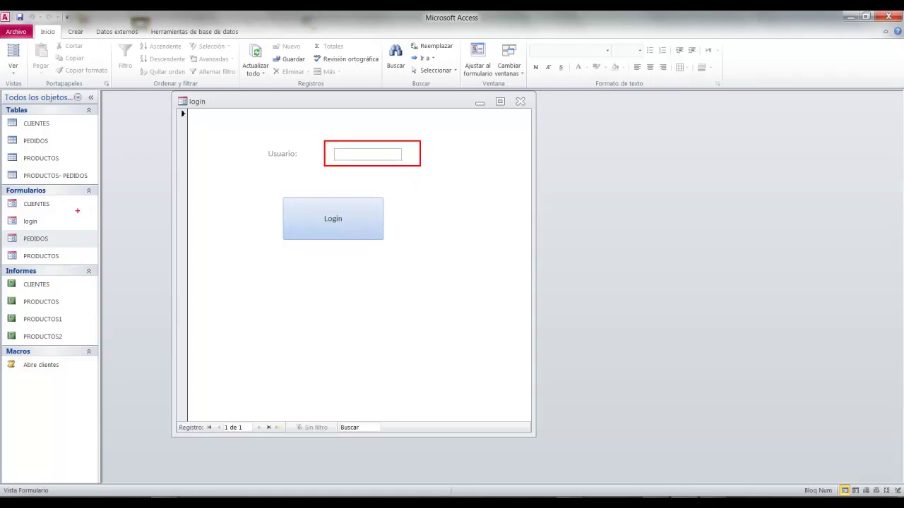
{"action": "key", "text": "Escape"}
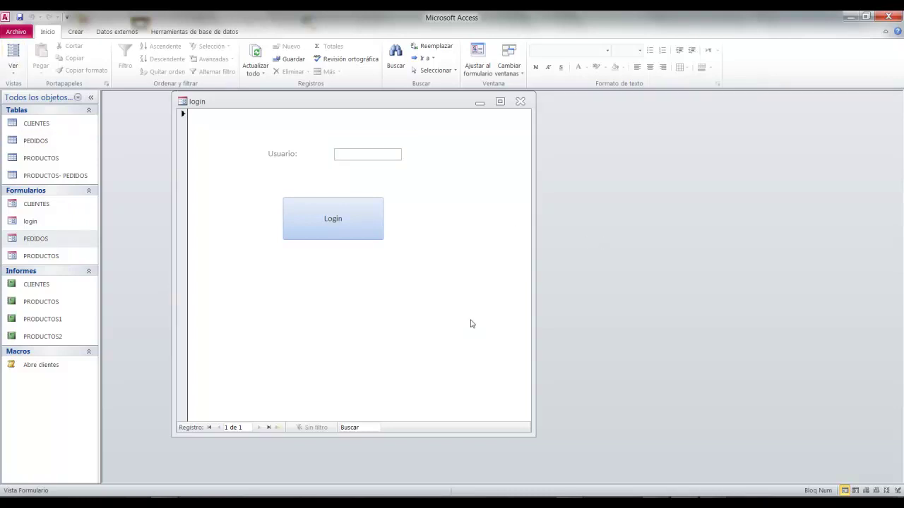
{"action": "key", "text": "ctrl+2"}
{"action": "type", "text": "t"}
{"action": "type", "text": "Mar"}
{"action": "type", "text": "a"}
{"action": "key", "text": "Return"}
{"action": "key", "text": "BackSpace"}
{"action": "key", "text": "BackSpace"}
{"action": "key", "text": "BackSpace"}
{"action": "type", "text": "ria"}
{"action": "key", "text": "Return"}
{"action": "type", "text": "Antonio"}
{"action": "key", "text": "Return"}
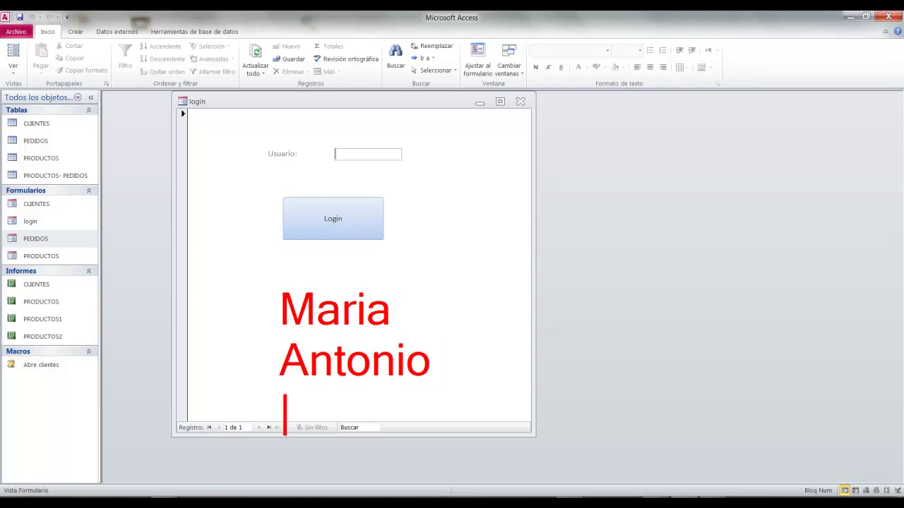
{"action": "type", "text": "Jose"}
{"action": "key", "text": "Escape"}
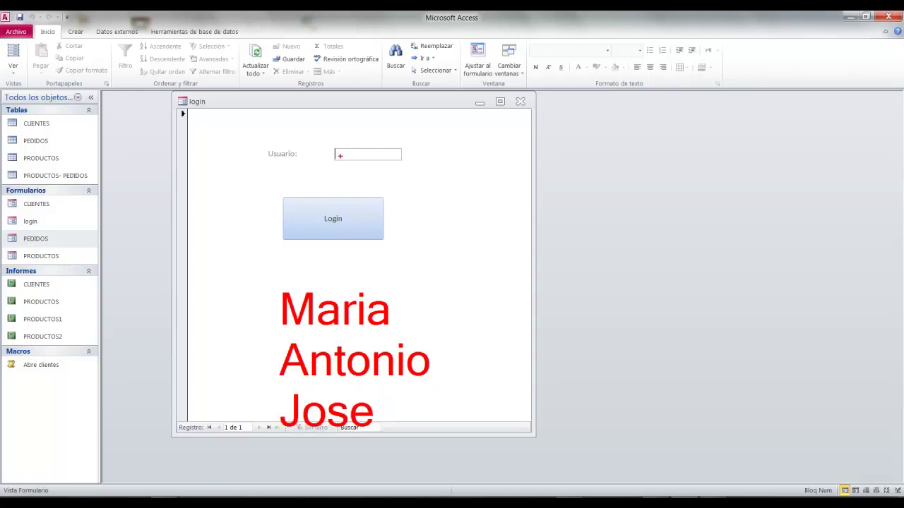
{"action": "left_click_drag", "start_coordinate": [340, 154], "coordinate": [394, 155]}
{"action": "left_click_drag", "start_coordinate": [67, 203], "coordinate": [261, 302]}
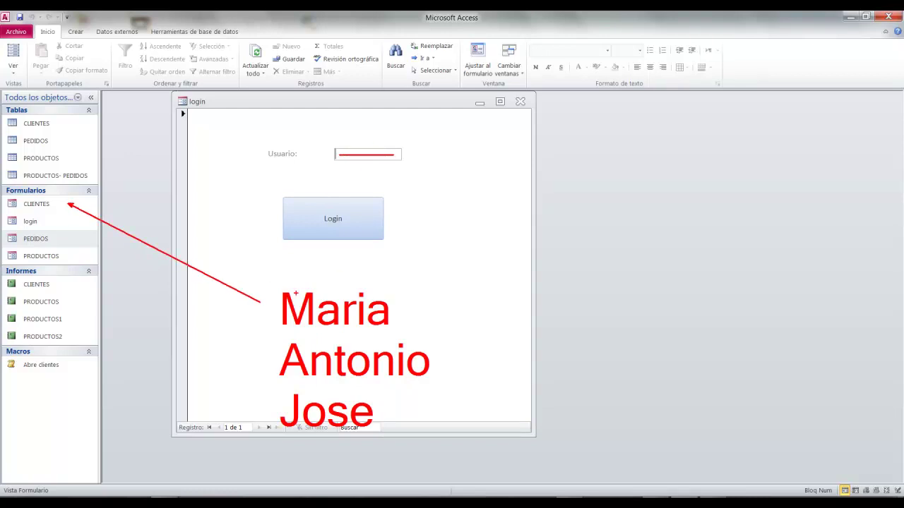
{"action": "left_click_drag", "start_coordinate": [69, 238], "coordinate": [272, 350]}
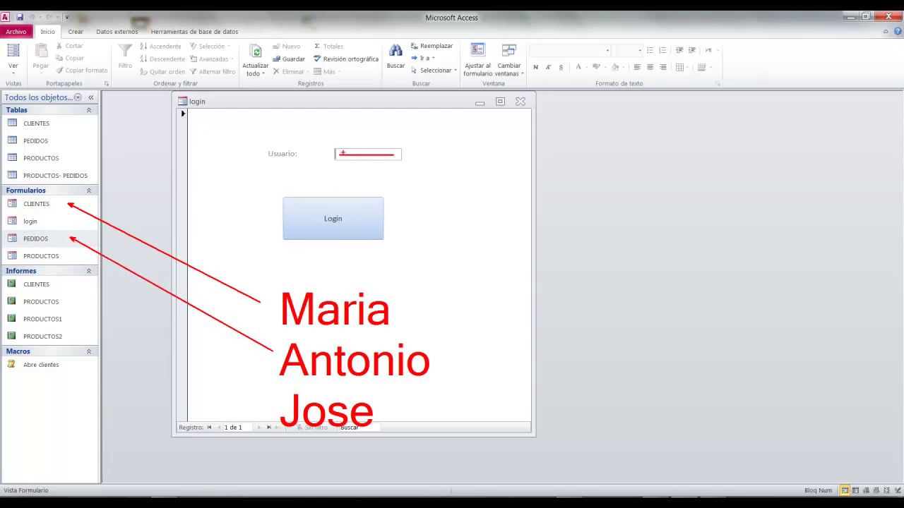
{"action": "left_click_drag", "start_coordinate": [65, 255], "coordinate": [272, 405]}
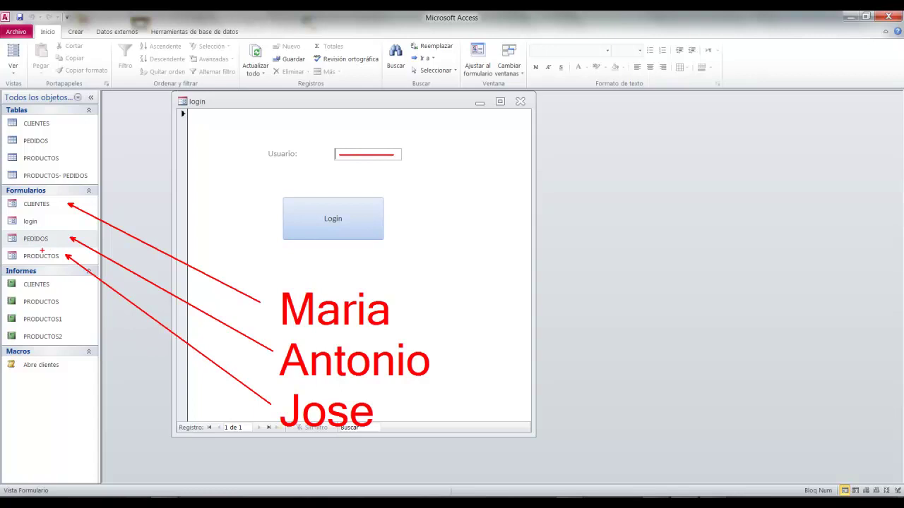
{"action": "key", "text": "Escape"}
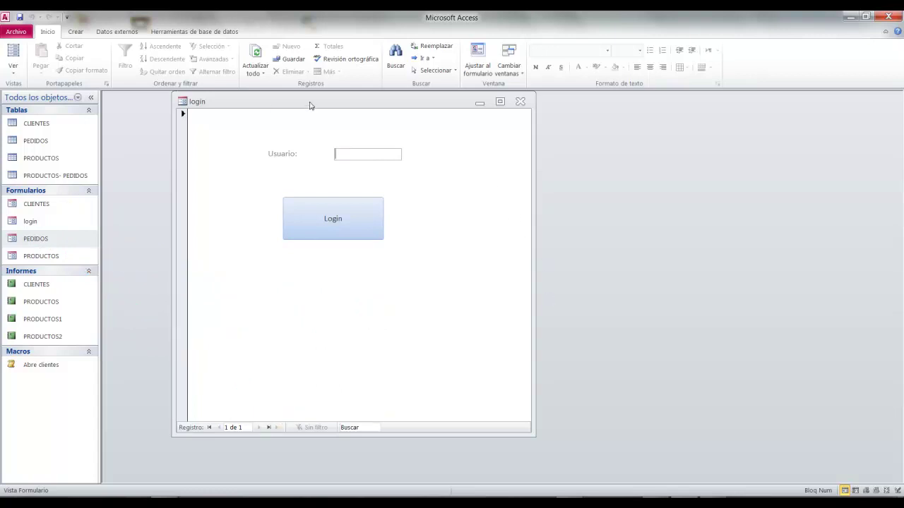
- Close the login form and create a new macro with an AbrirFormulario action
{"action": "left_click_drag", "start_coordinate": [309, 106], "coordinate": [314, 110]}
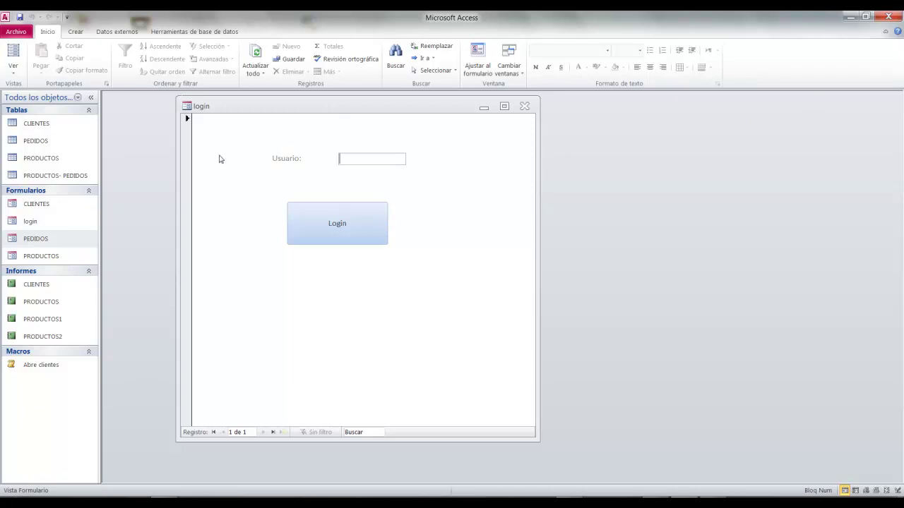
{"action": "left_click", "coordinate": [525, 107]}
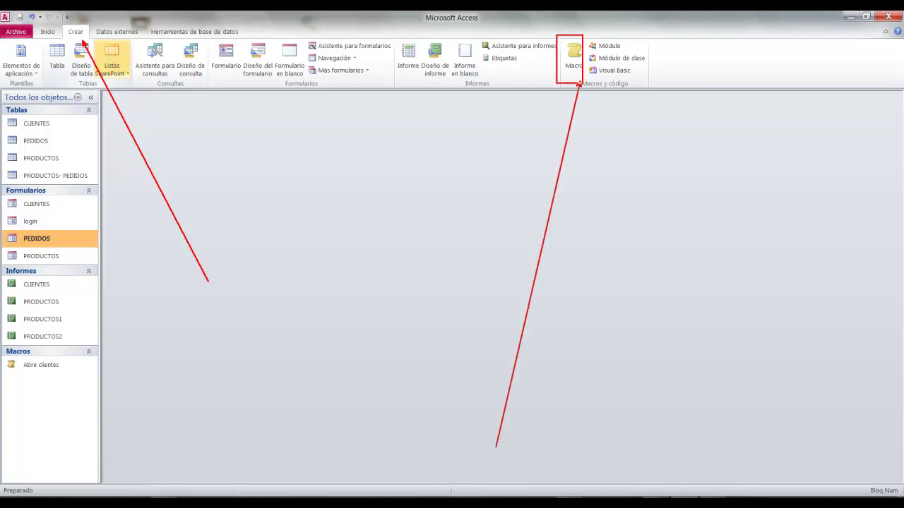
{"action": "left_click", "coordinate": [574, 57]}
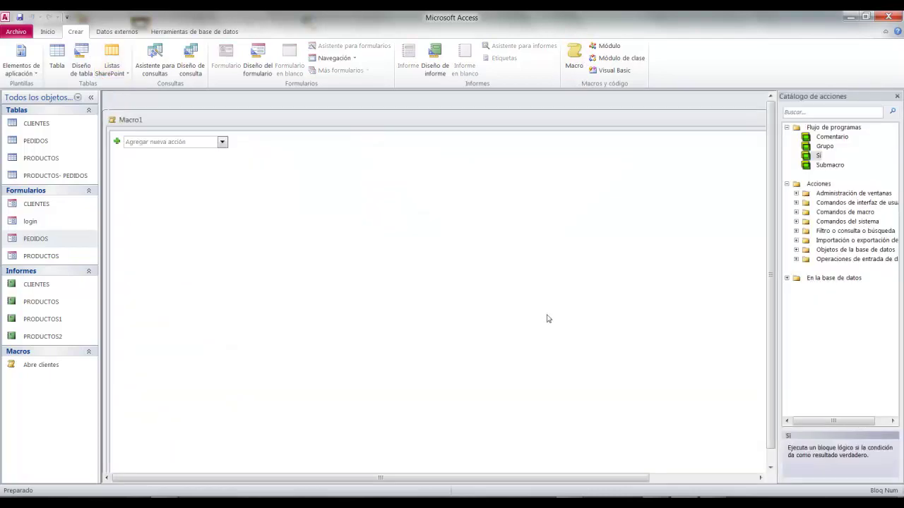
{"action": "left_click", "coordinate": [222, 142]}
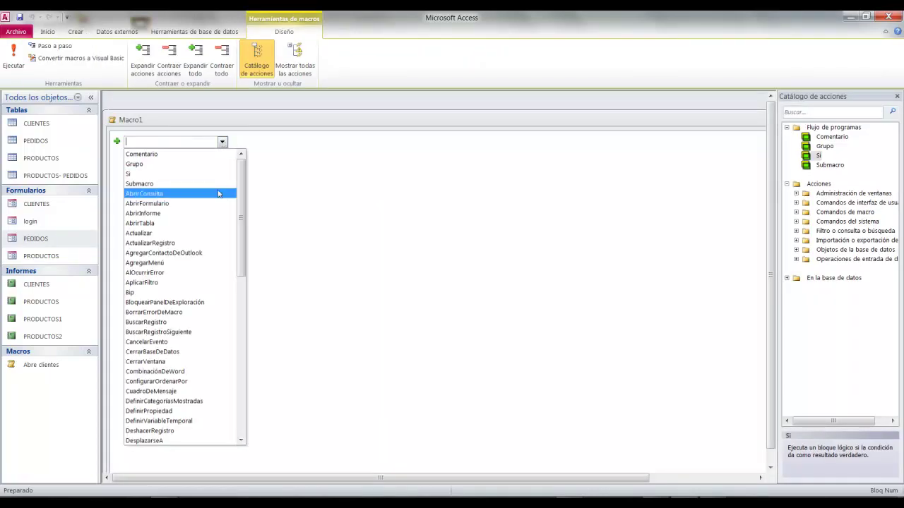
{"action": "left_click", "coordinate": [216, 203]}
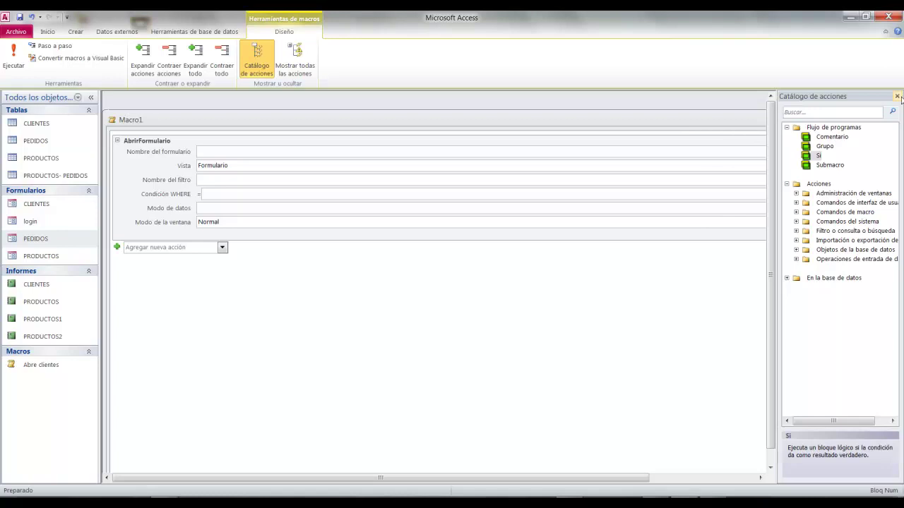
- Close the action catalog and set the AbrirFormulario action's form name to login
{"action": "left_click", "coordinate": [897, 96]}
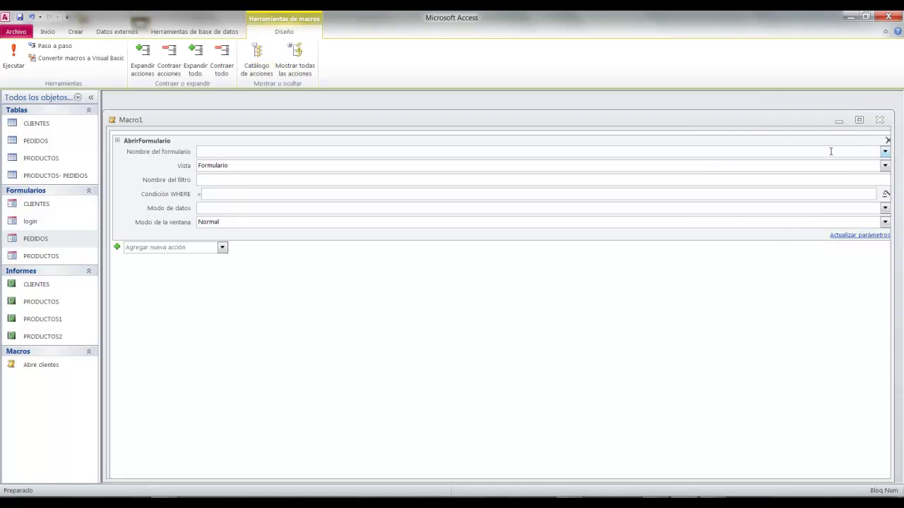
{"action": "left_click", "coordinate": [885, 152]}
{"action": "left_click", "coordinate": [304, 173]}
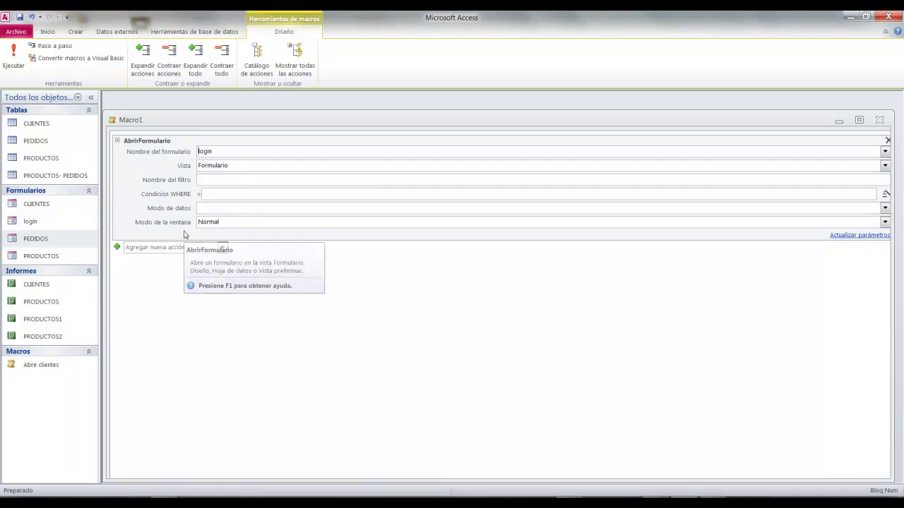
{"action": "left_click_drag", "start_coordinate": [120, 168], "coordinate": [898, 241]}
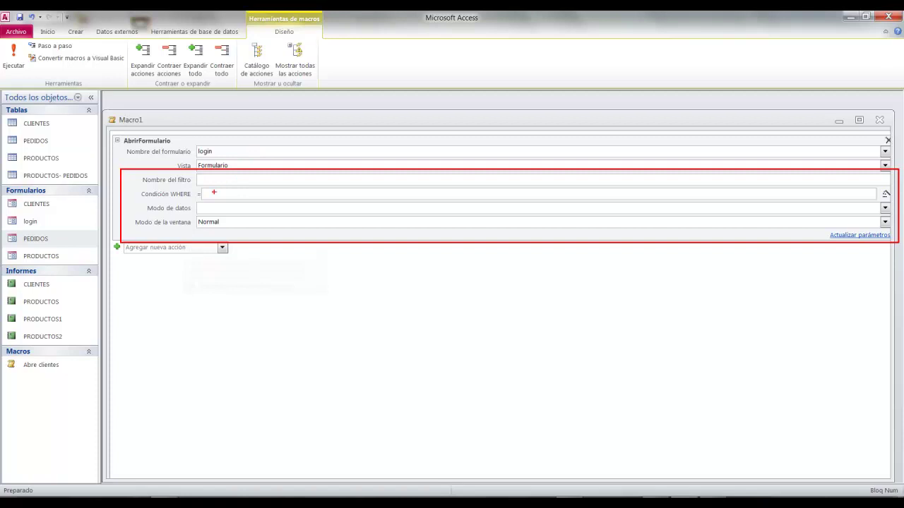
{"action": "left_click_drag", "start_coordinate": [62, 256], "coordinate": [143, 211]}
{"action": "key", "text": "Escape"}
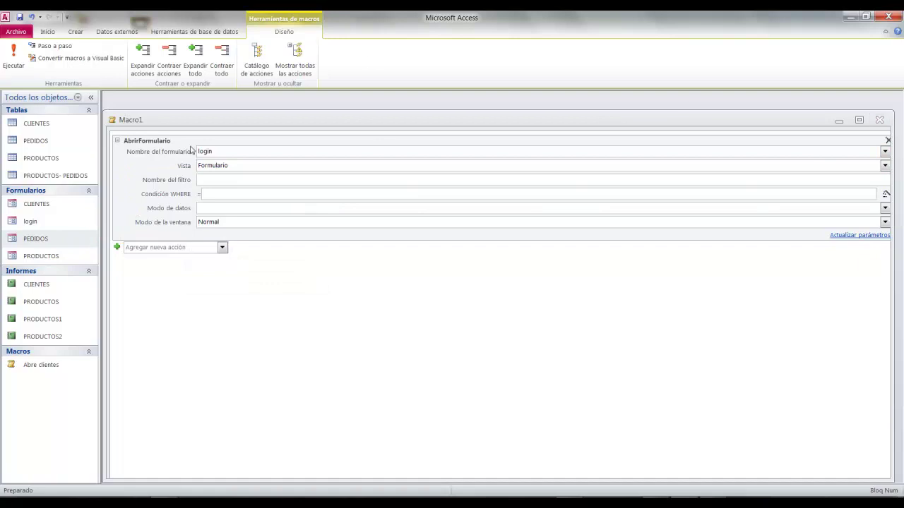
- Save the macro under the name "autoexec"
{"action": "left_click", "coordinate": [19, 17]}
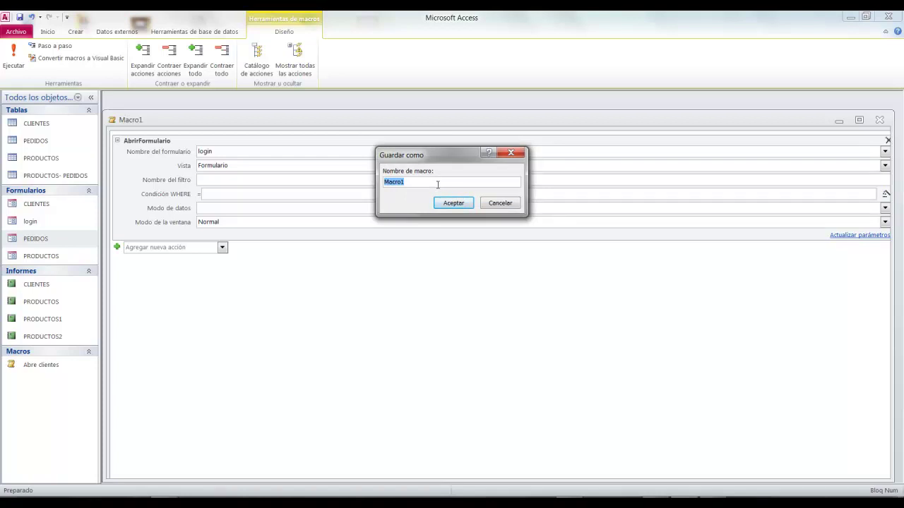
{"action": "type", "text": "autoexec"}
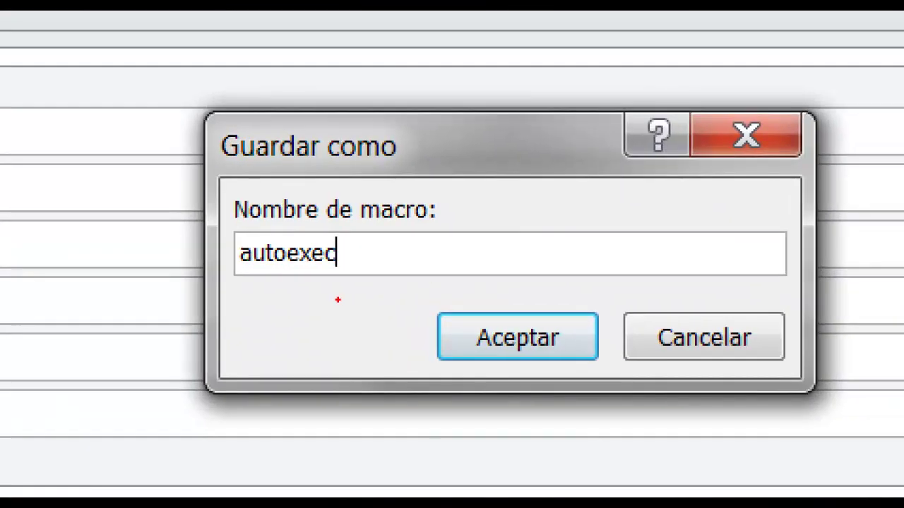
{"action": "left_click_drag", "start_coordinate": [234, 275], "coordinate": [342, 277]}
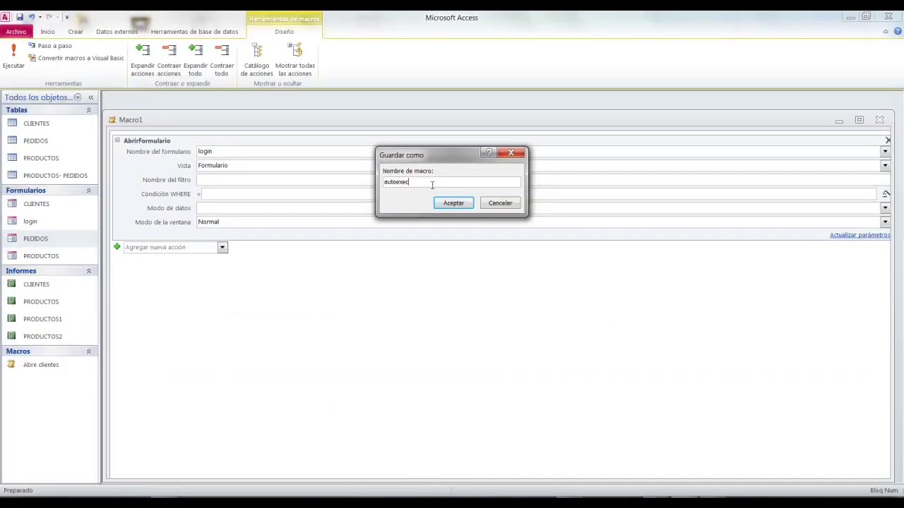
{"action": "left_click", "coordinate": [453, 203]}
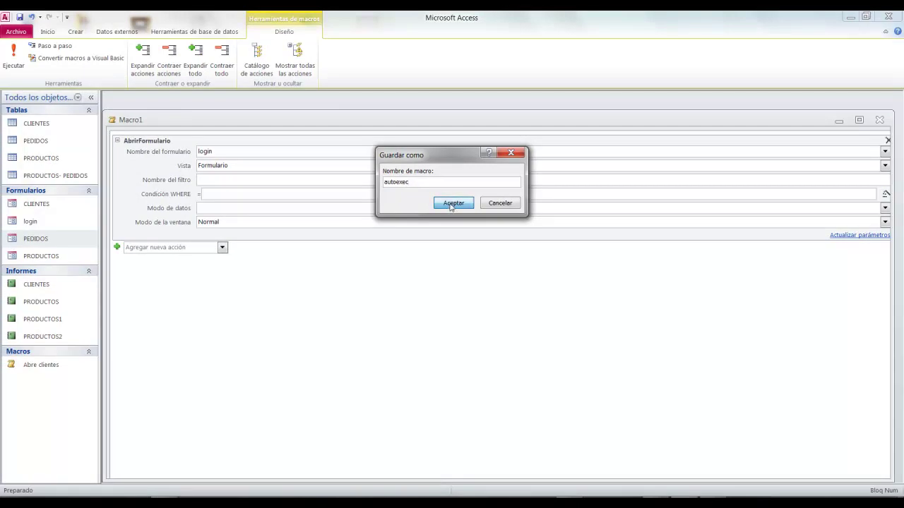
- Close the autoexec macro and exit Access, agreeing to empty the clipboard
{"action": "left_click", "coordinate": [880, 121]}
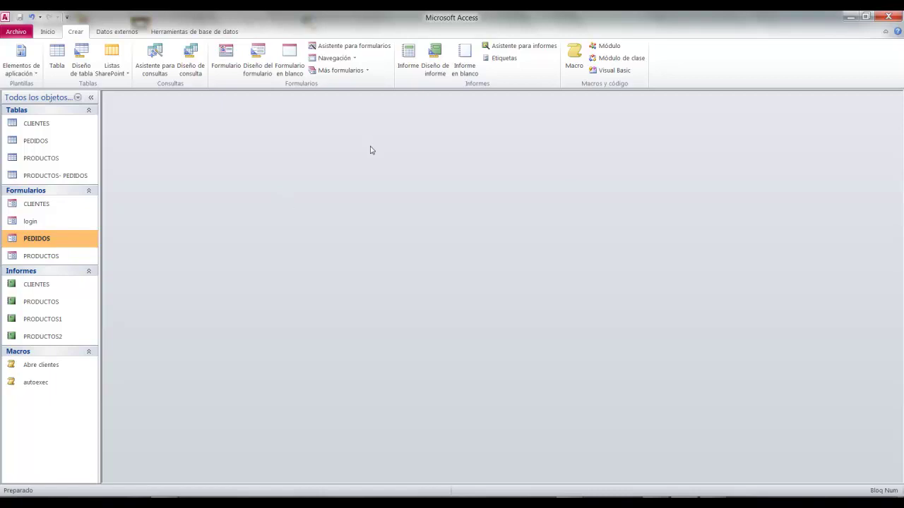
{"action": "left_click", "coordinate": [885, 17]}
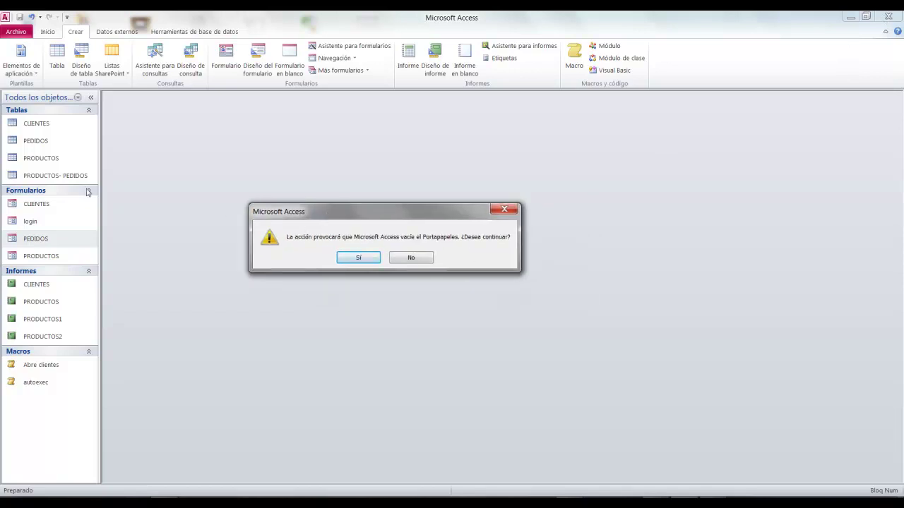
{"action": "left_click", "coordinate": [371, 251]}
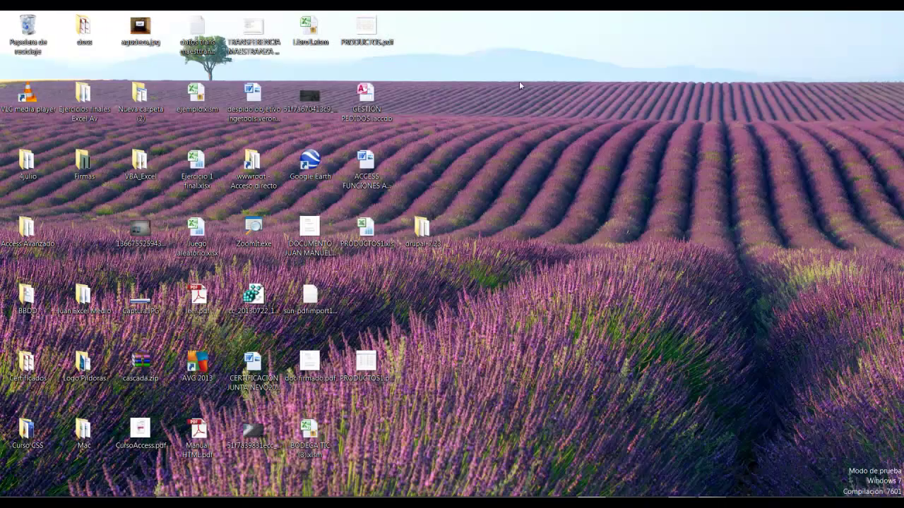
- Open the GESTIÓN PEDIDOS .accdb database from the desktop to test its startup, and shift the login form slightly
{"action": "left_click", "coordinate": [366, 99]}
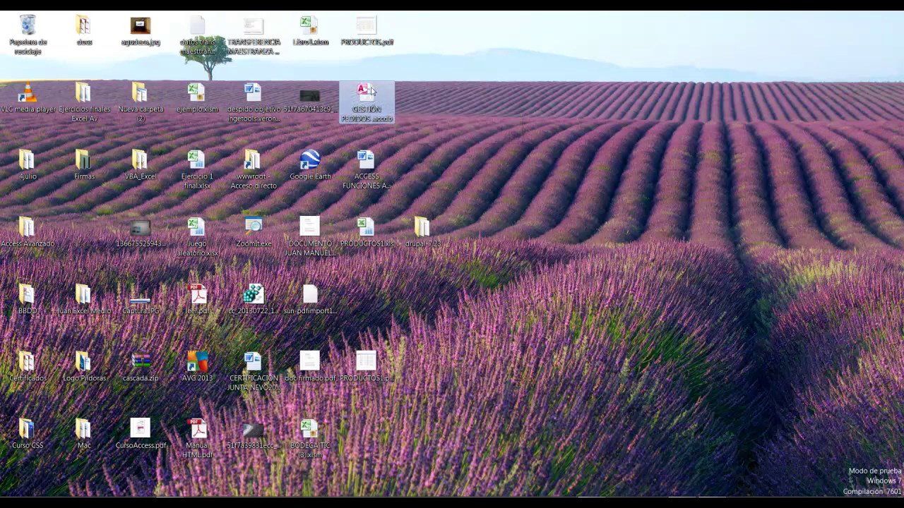
{"action": "double_click", "coordinate": [361, 104]}
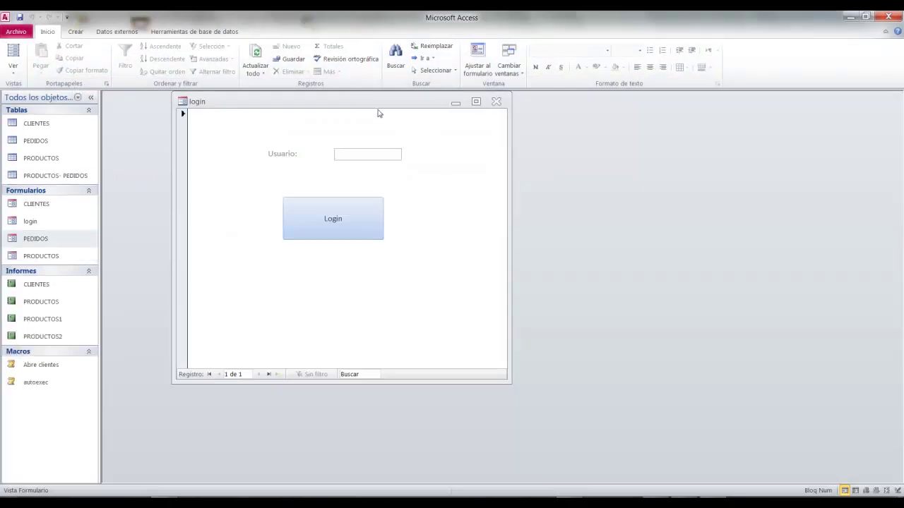
{"action": "left_click_drag", "start_coordinate": [378, 106], "coordinate": [392, 111]}
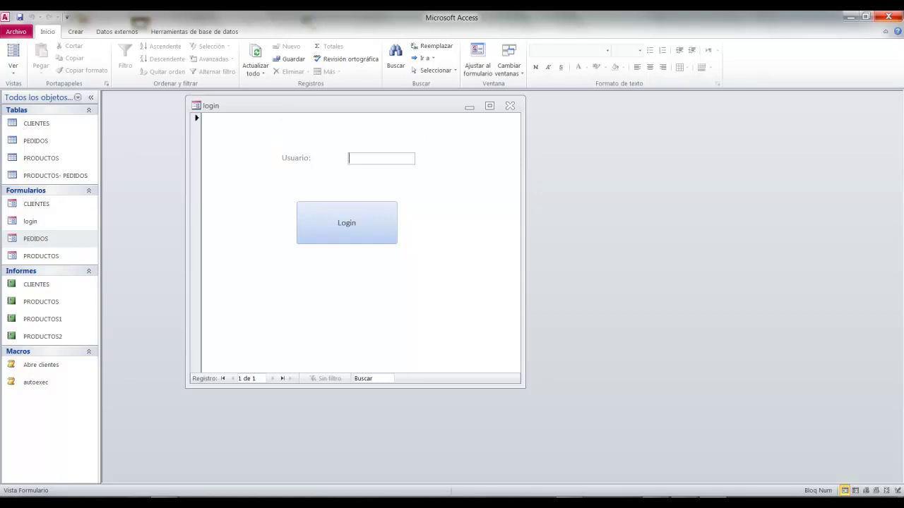
- Exit Access, reopen the GESTIÓN PEDIDOS database to repeat the startup test, and move the login form toward the workspace's centre
{"action": "left_click", "coordinate": [888, 16]}
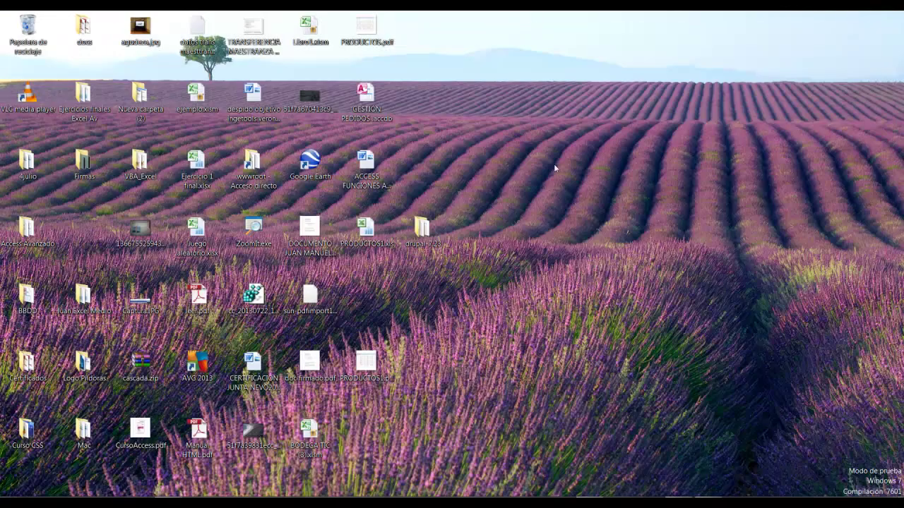
{"action": "double_click", "coordinate": [366, 93]}
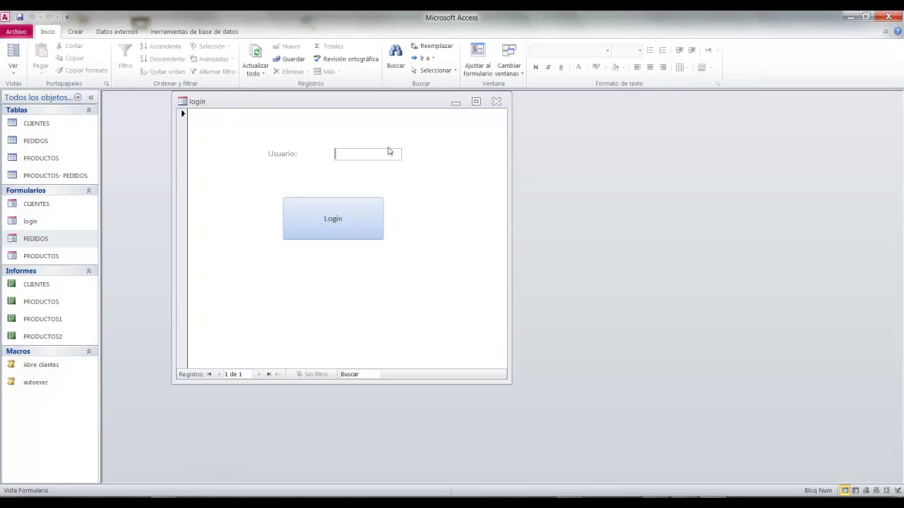
{"action": "left_click_drag", "start_coordinate": [389, 106], "coordinate": [436, 130]}
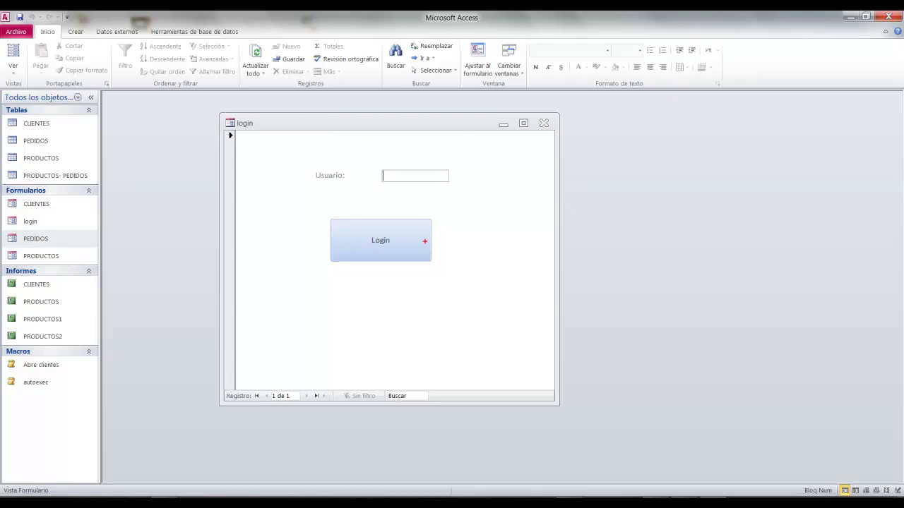
{"action": "left_click_drag", "start_coordinate": [418, 251], "coordinate": [766, 335]}
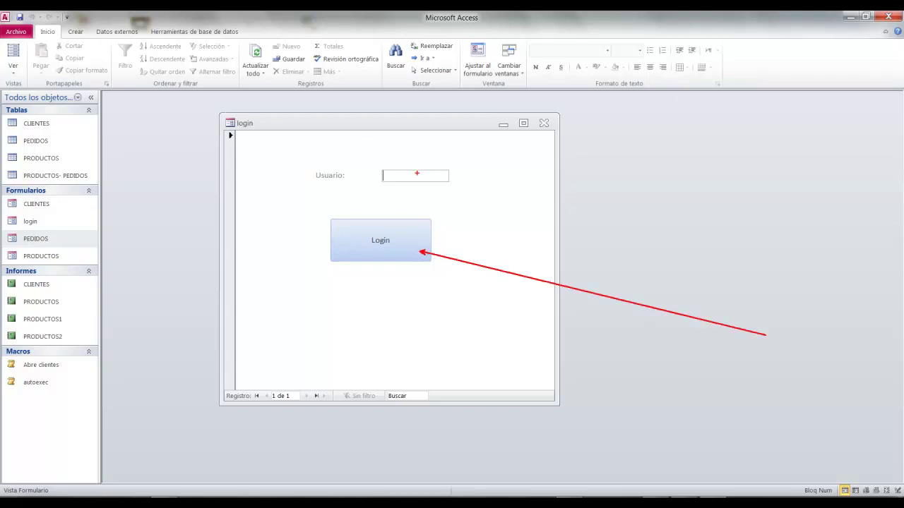
{"action": "mouse_move", "coordinate": [363, 163]}
{"action": "left_mouse_down"}
{"action": "mouse_move", "coordinate": [463, 186]}
{"action": "mouse_move", "coordinate": [719, 497]}
{"action": "left_mouse_up"}
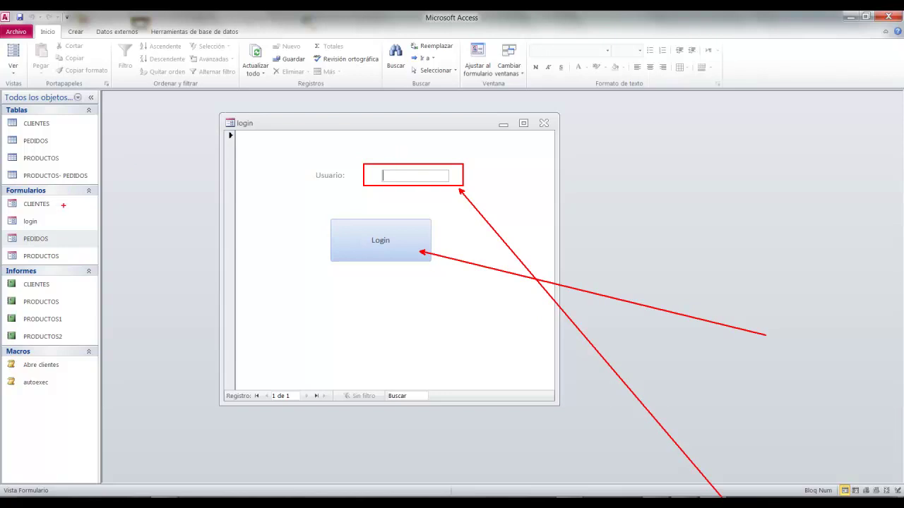
{"action": "key", "text": "Escape"}
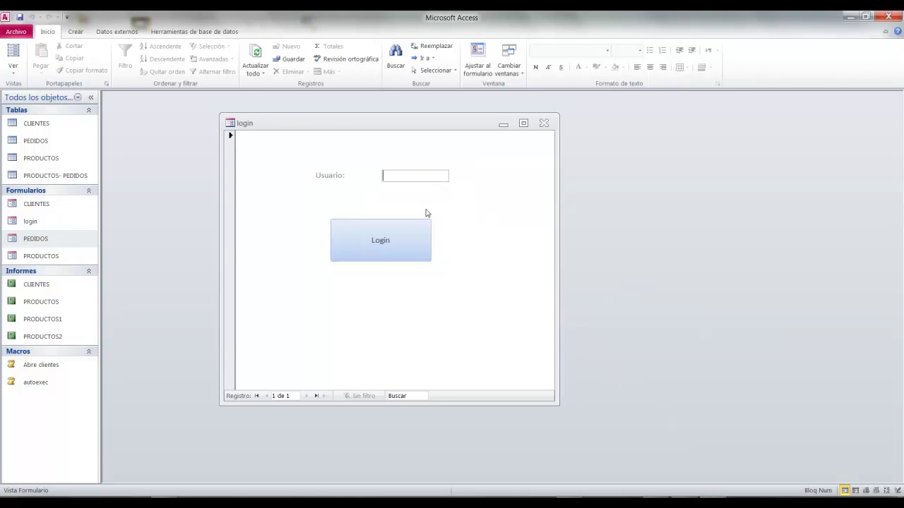
- Switch the login form to Design view and select the text box beside the Usuario label
{"action": "left_click", "coordinate": [13, 64]}
{"action": "left_click", "coordinate": [44, 218]}
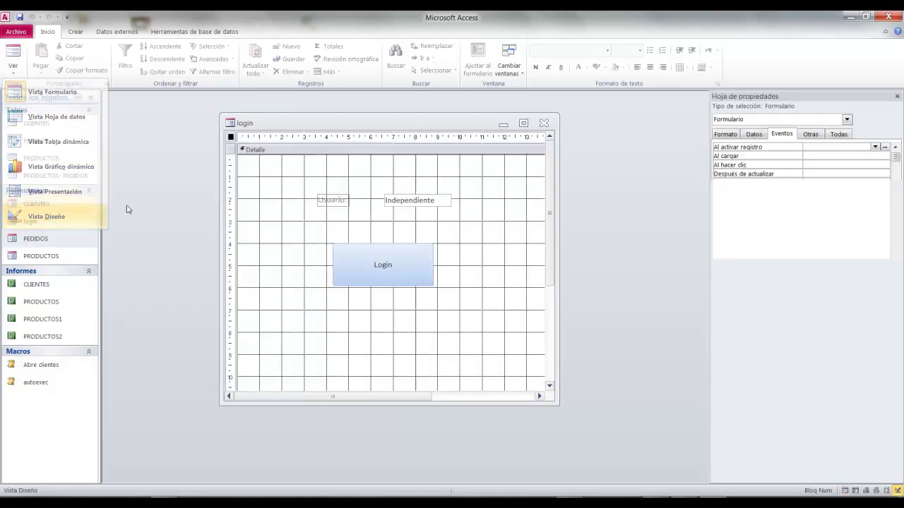
{"action": "left_click", "coordinate": [428, 204]}
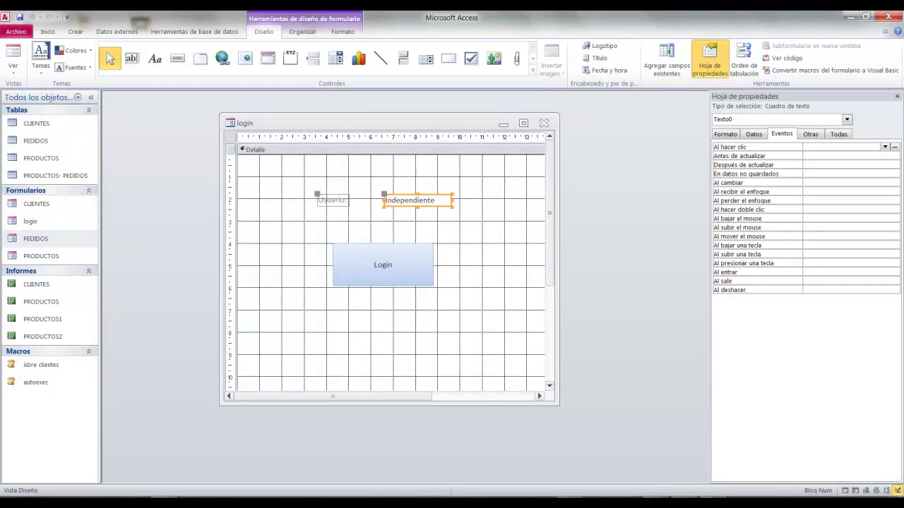
{"action": "left_click_drag", "start_coordinate": [462, 229], "coordinate": [463, 222]}
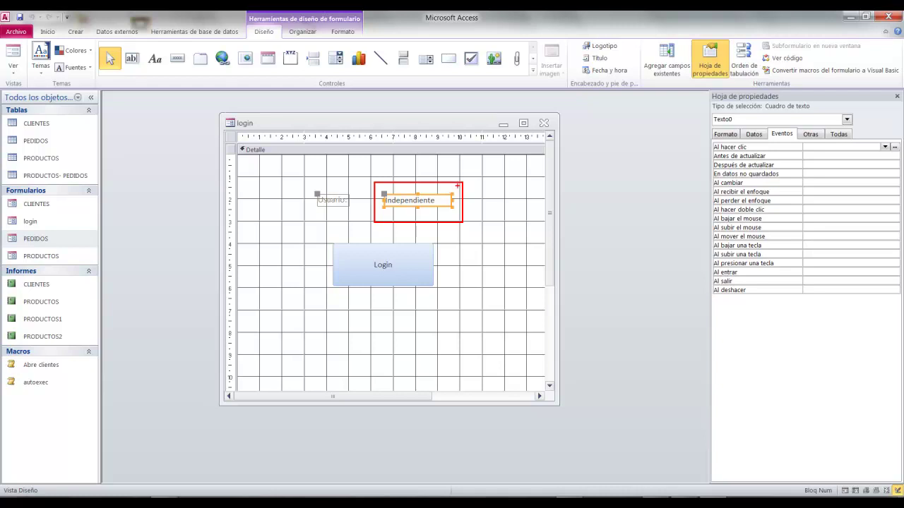
{"action": "key", "text": "Escape"}
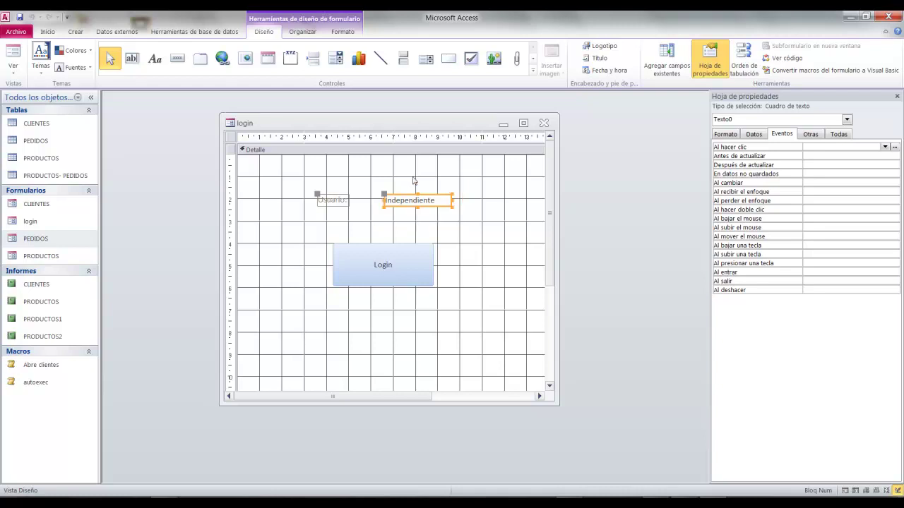
- Set the Nombre property of the Usuario text box to c_login
{"action": "left_click", "coordinate": [838, 134]}
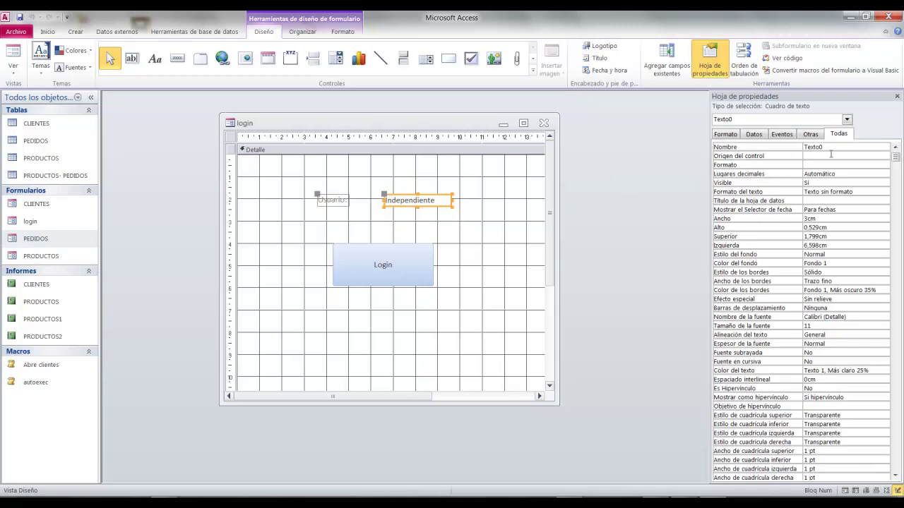
{"action": "left_click_drag", "start_coordinate": [443, 211], "coordinate": [605, 338]}
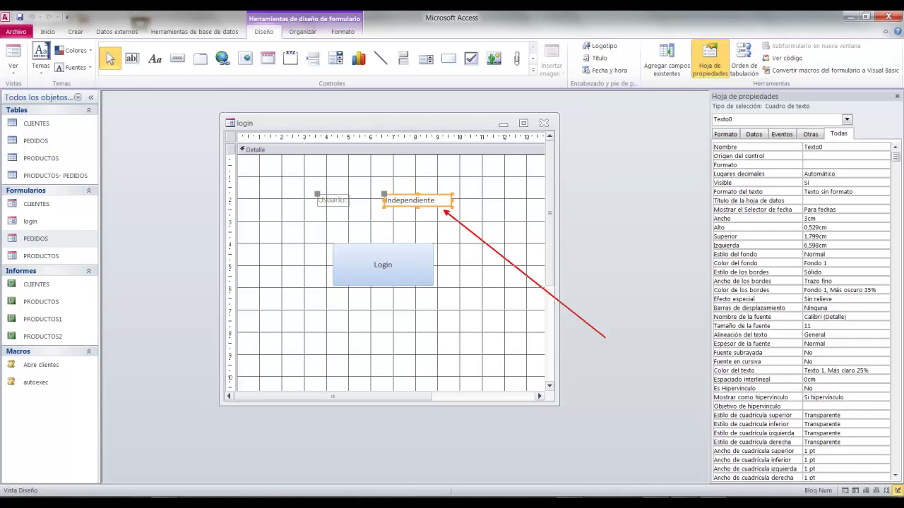
{"action": "left_click_drag", "start_coordinate": [855, 132], "coordinate": [902, 107]}
{"action": "left_click_drag", "start_coordinate": [705, 138], "coordinate": [849, 153]}
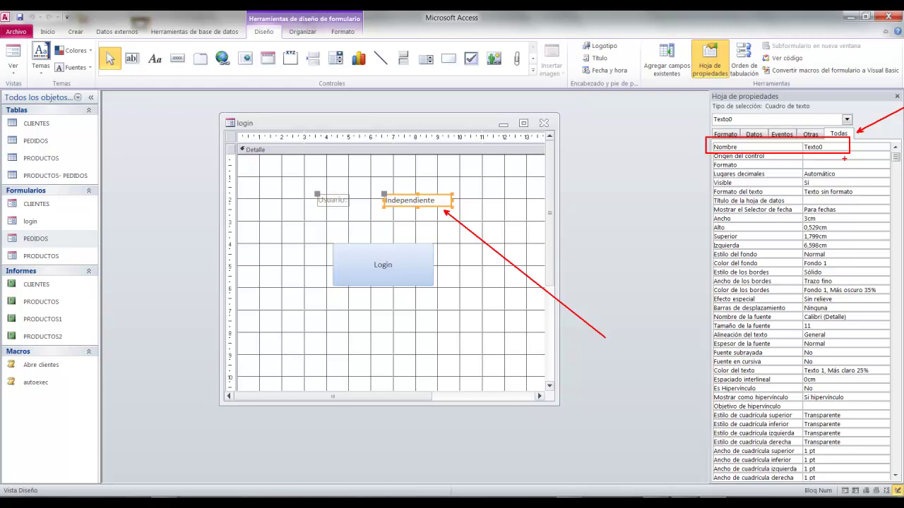
{"action": "key", "text": "Escape"}
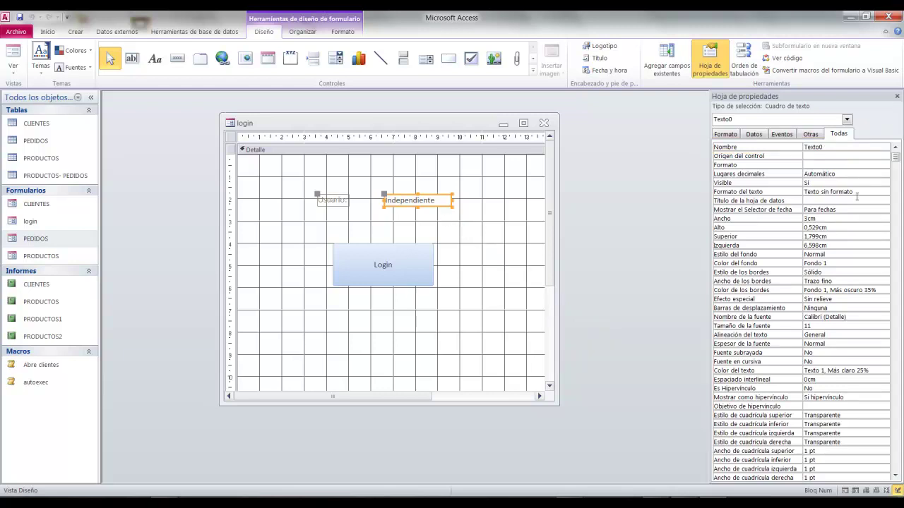
{"action": "left_click", "coordinate": [824, 147]}
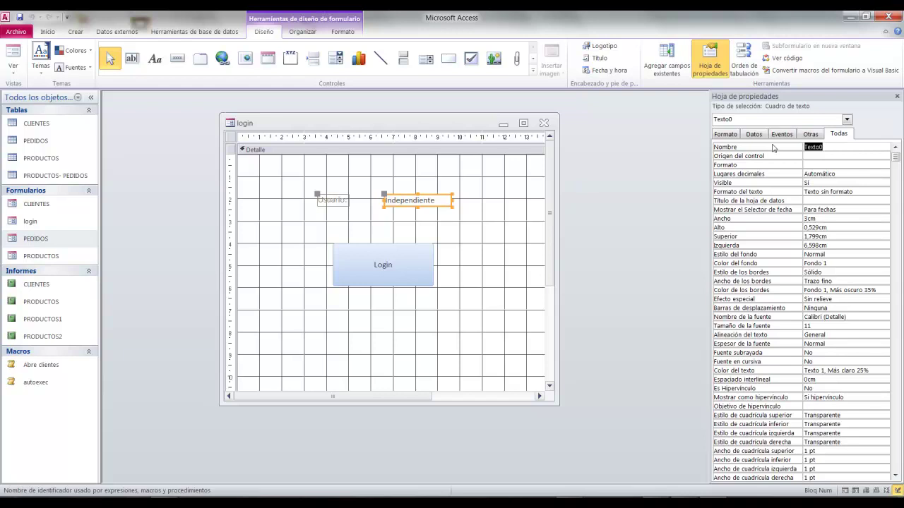
{"action": "type", "text": "c_login"}
{"action": "key", "text": "Return"}
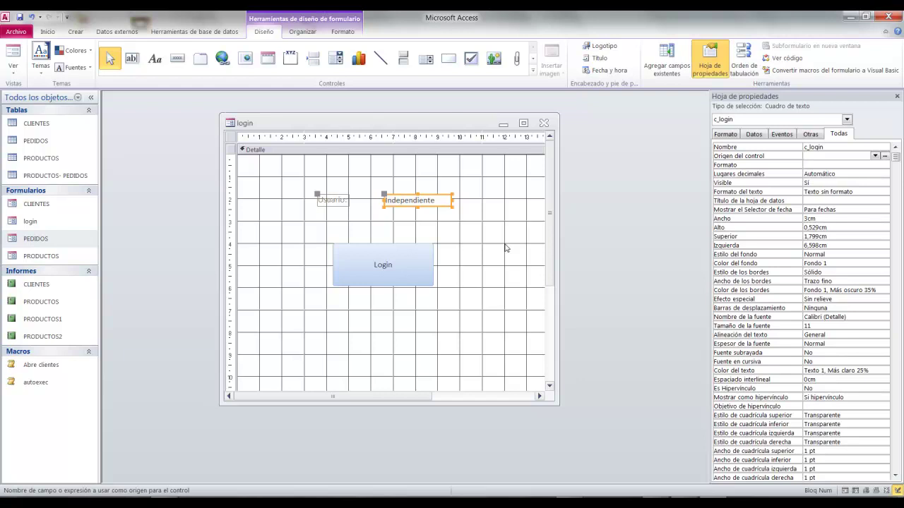
{"action": "left_click_drag", "start_coordinate": [415, 285], "coordinate": [561, 404]}
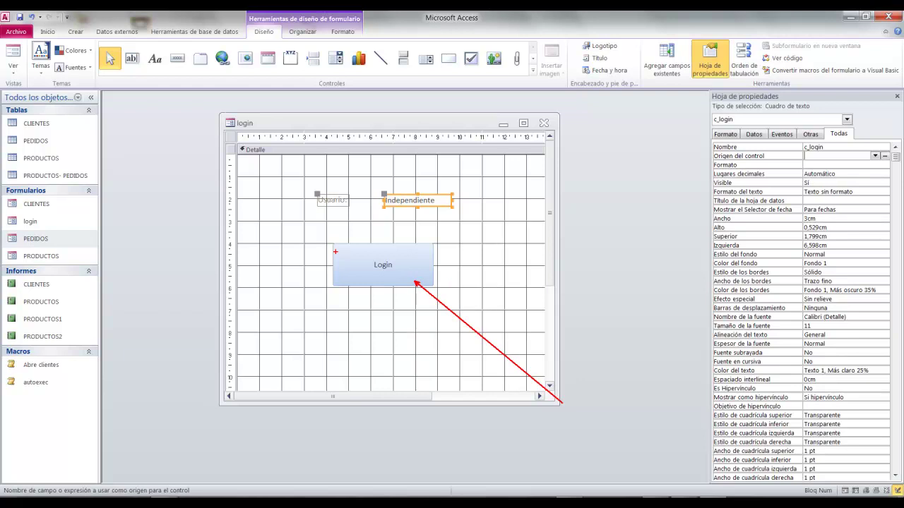
{"action": "left_click_drag", "start_coordinate": [323, 235], "coordinate": [438, 301]}
{"action": "key", "text": "Escape"}
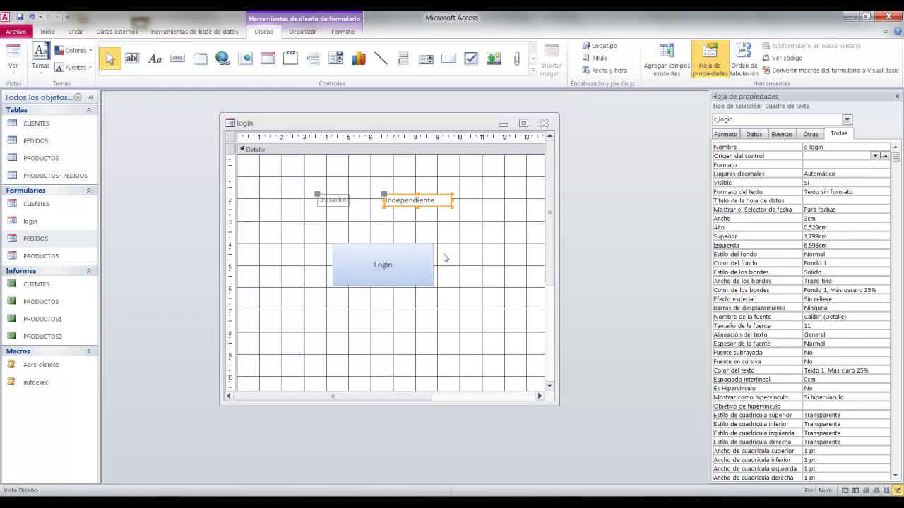
- Create a macro for the Login button's Al hacer clic event with the Generador de macros
{"action": "left_click", "coordinate": [418, 259]}
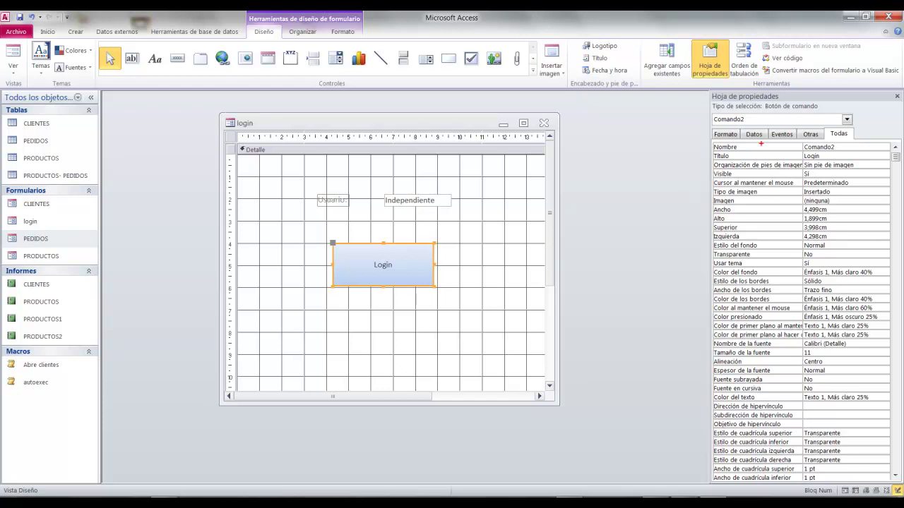
{"action": "mouse_move", "coordinate": [761, 124]}
{"action": "left_mouse_down"}
{"action": "mouse_move", "coordinate": [805, 145]}
{"action": "mouse_move", "coordinate": [722, 293]}
{"action": "left_mouse_up"}
{"action": "left_click", "coordinate": [781, 134]}
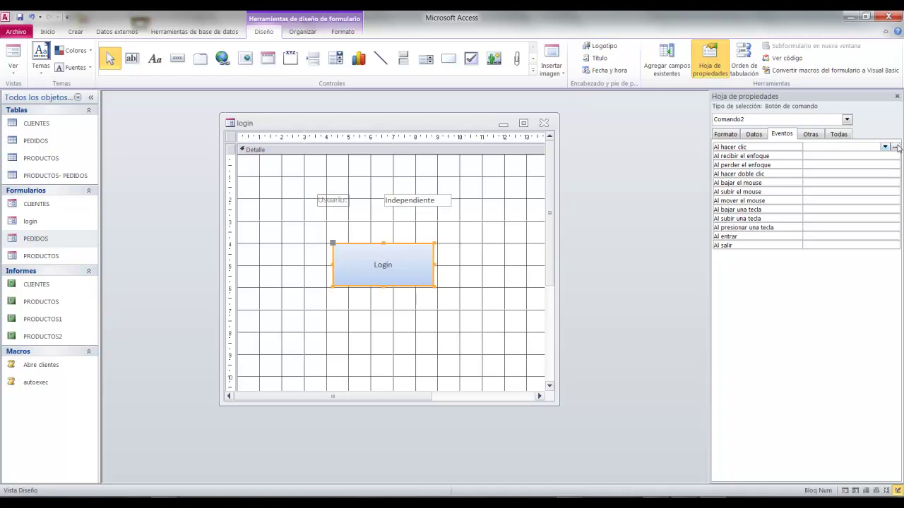
{"action": "left_click", "coordinate": [895, 147]}
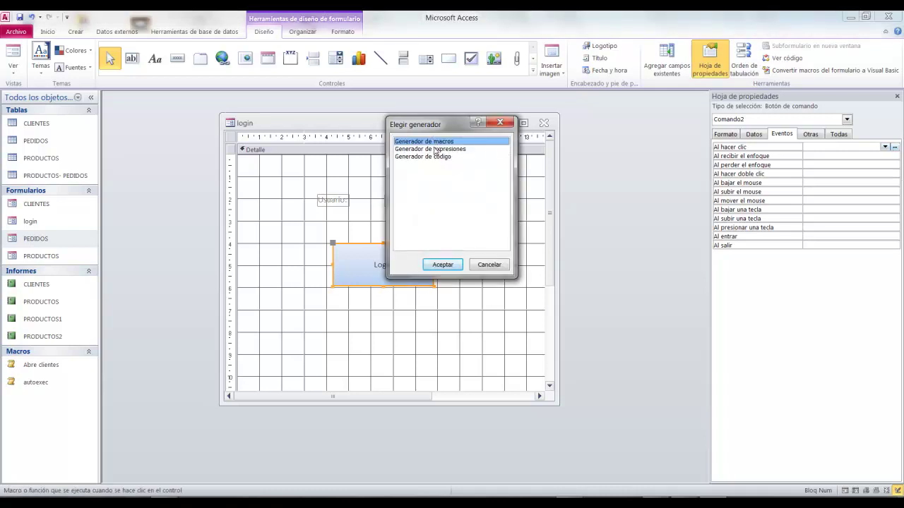
{"action": "left_click", "coordinate": [438, 262]}
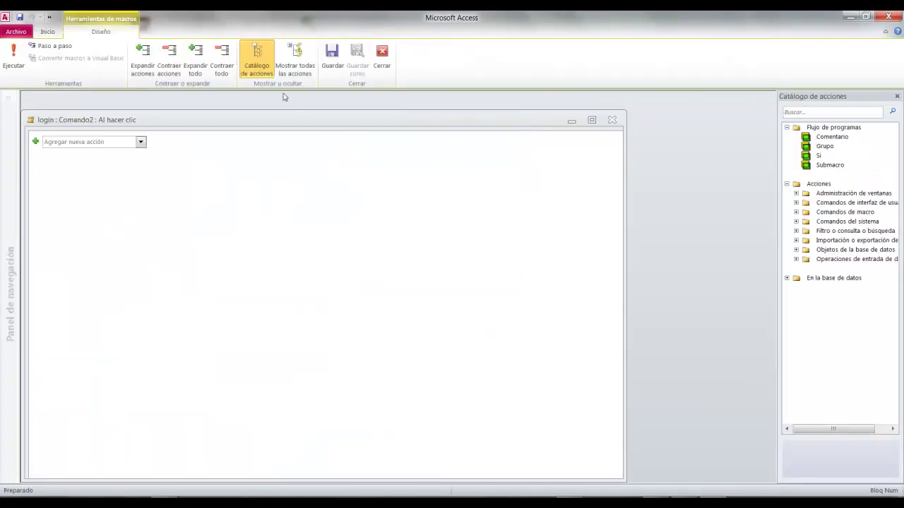
{"action": "left_click_drag", "start_coordinate": [286, 118], "coordinate": [287, 108]}
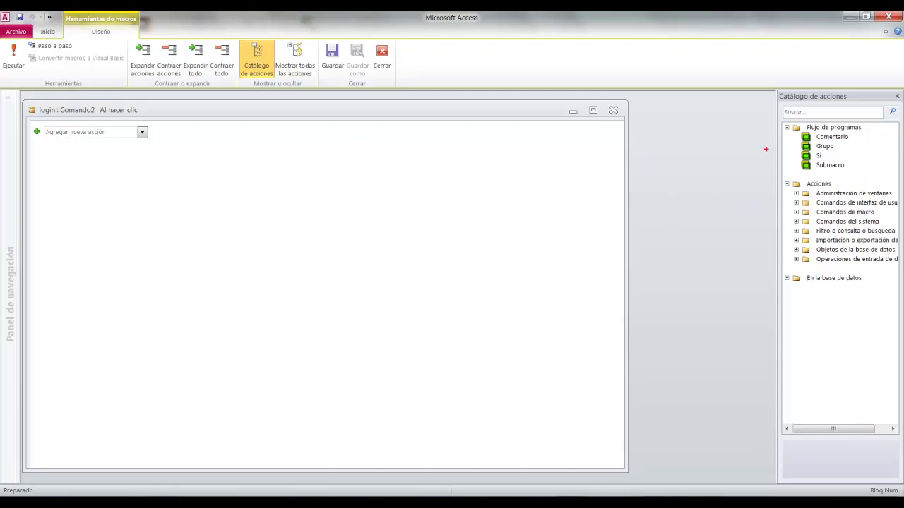
- Add a Si program-flow block to the Login button's macro
{"action": "left_click_drag", "start_coordinate": [784, 148], "coordinate": [898, 166]}
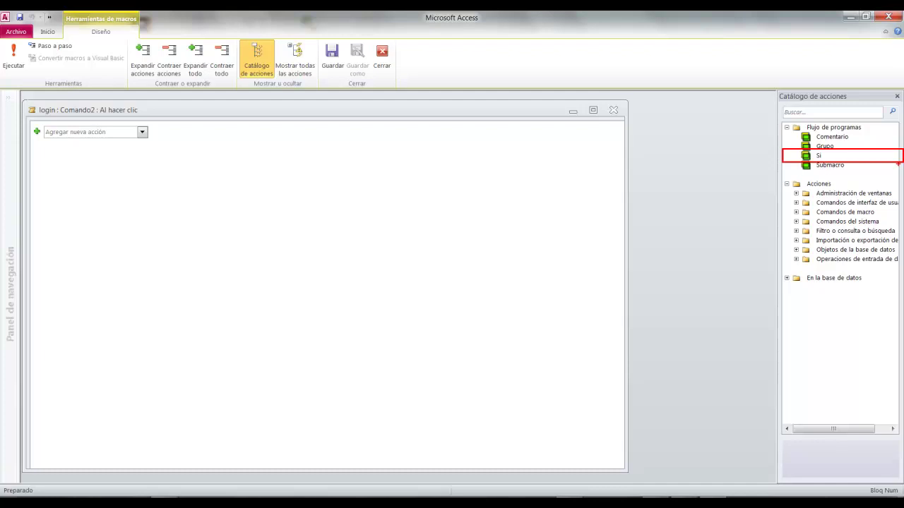
{"action": "left_click", "coordinate": [821, 157]}
{"action": "double_click", "coordinate": [820, 157]}
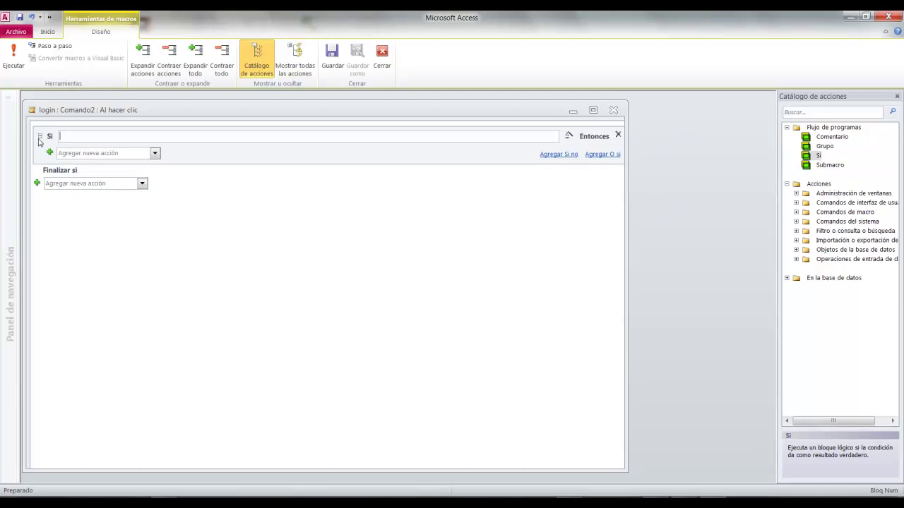
- Build the Si condition in the Generador de expresiones so that [c_login] equals the first user's name in single quotes
{"action": "left_click", "coordinate": [187, 134]}
{"action": "mouse_move", "coordinate": [559, 127]}
{"action": "left_mouse_down"}
{"action": "mouse_move", "coordinate": [575, 142]}
{"action": "mouse_move", "coordinate": [608, 404]}
{"action": "left_mouse_up"}
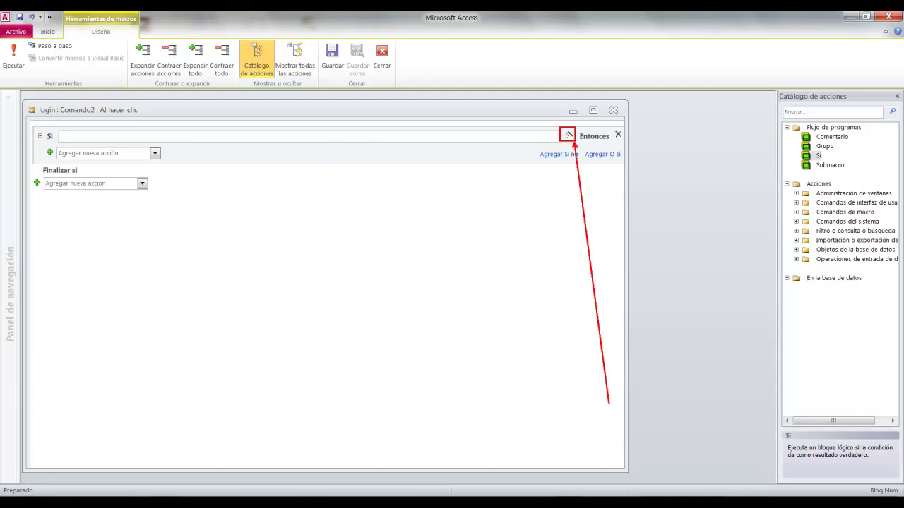
{"action": "left_click", "coordinate": [568, 135]}
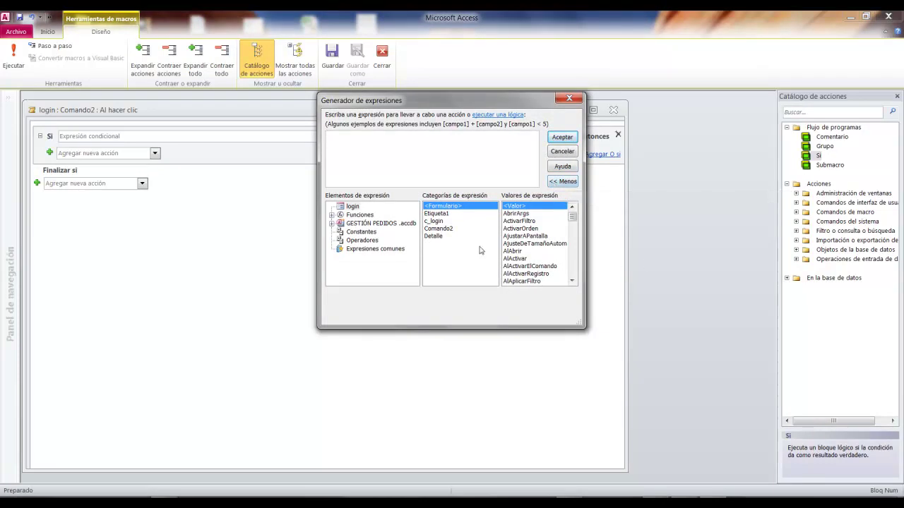
{"action": "left_click_drag", "start_coordinate": [326, 200], "coordinate": [451, 225]}
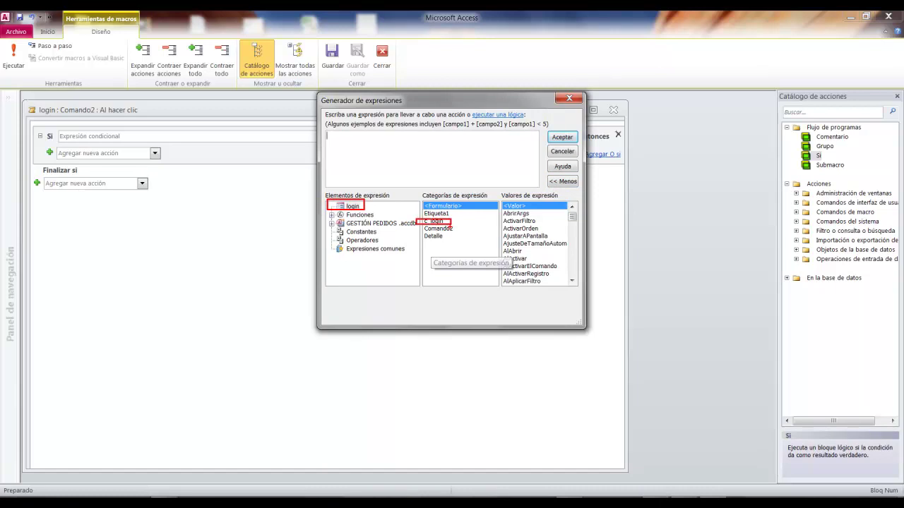
{"action": "double_click", "coordinate": [435, 222]}
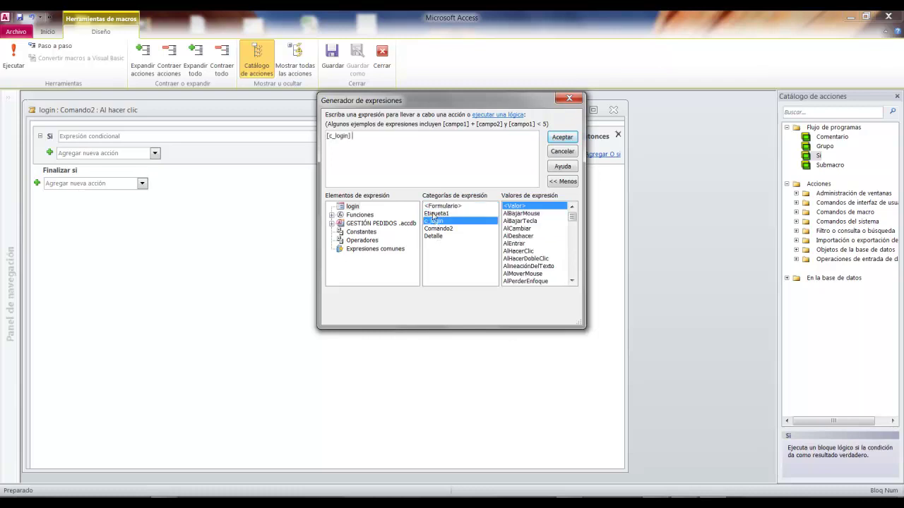
{"action": "type", "text": "='María"}
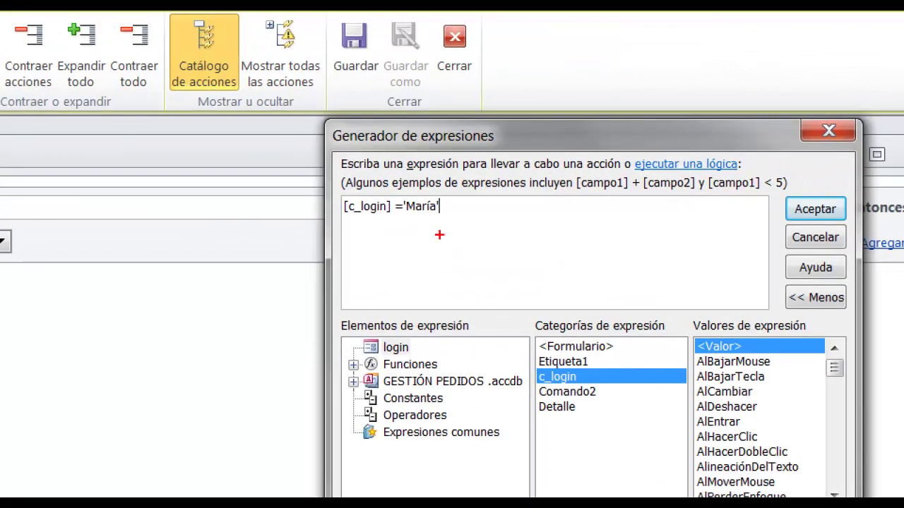
{"action": "left_click_drag", "start_coordinate": [439, 235], "coordinate": [472, 319]}
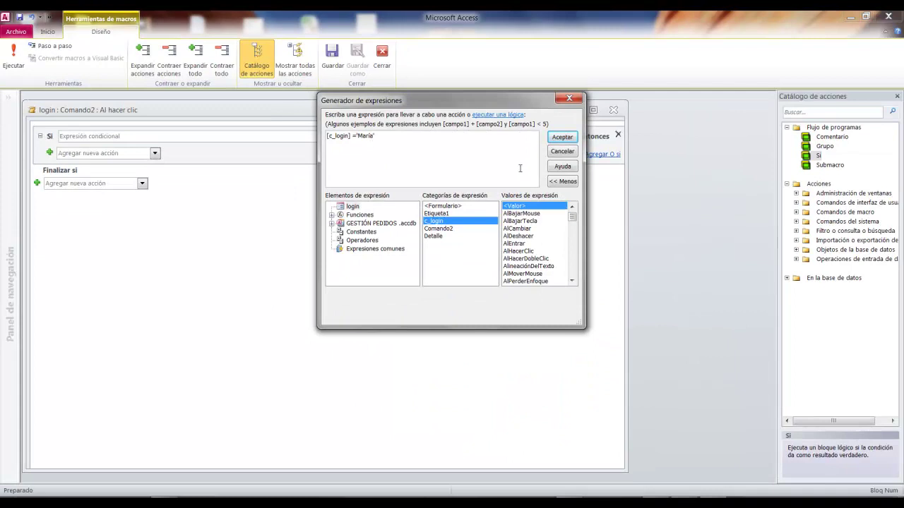
{"action": "left_click", "coordinate": [563, 138]}
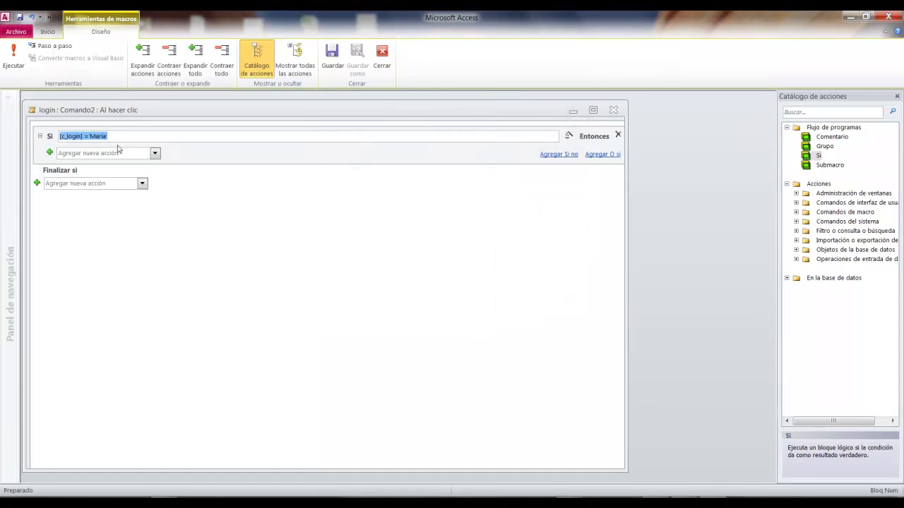
- Add an AbrirFormulario action for the CLIENTES form inside the Si block, and save and close the macro
{"action": "left_click", "coordinate": [154, 156]}
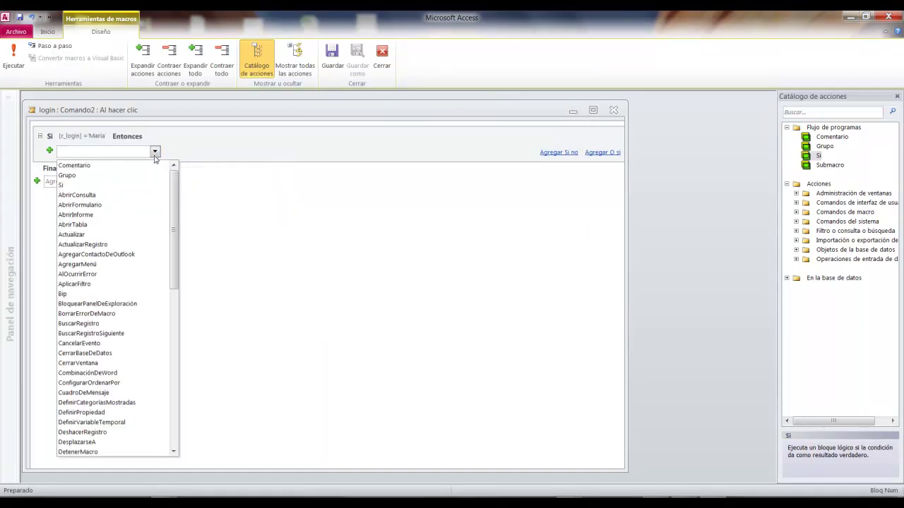
{"action": "left_click", "coordinate": [105, 205]}
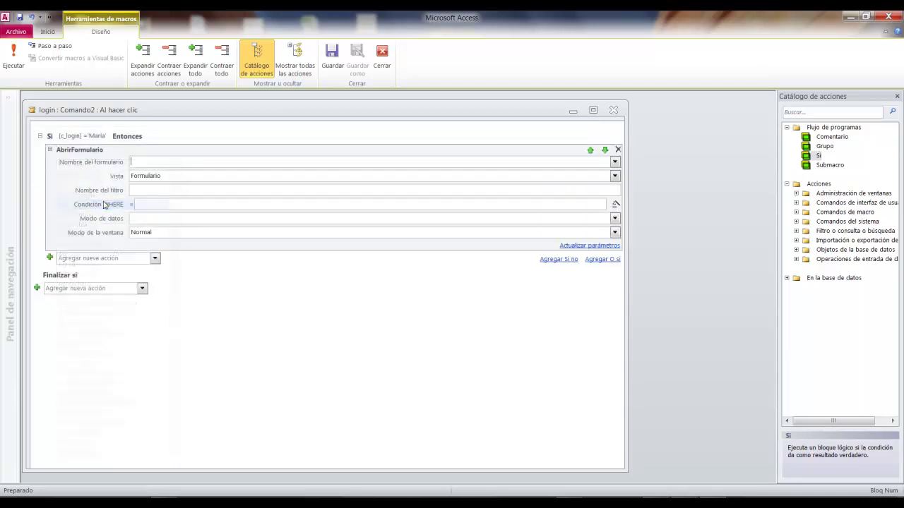
{"action": "left_click", "coordinate": [615, 162]}
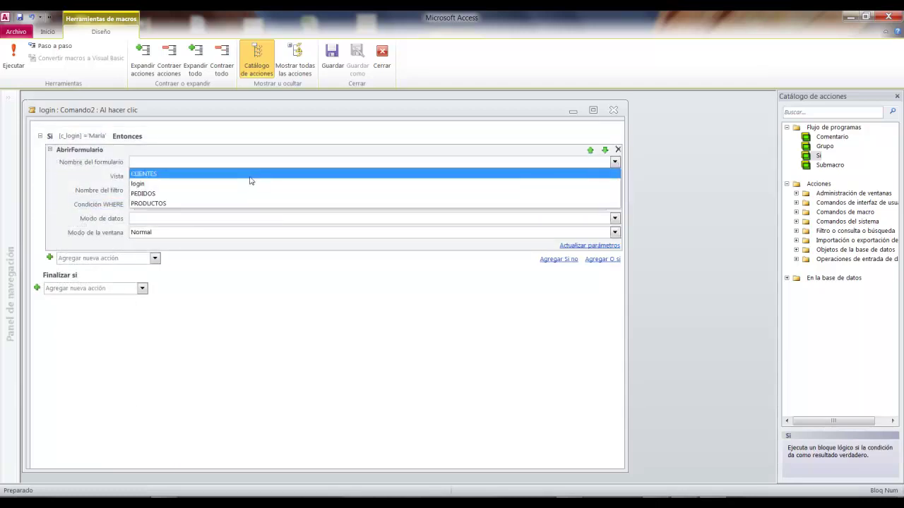
{"action": "left_click", "coordinate": [250, 174]}
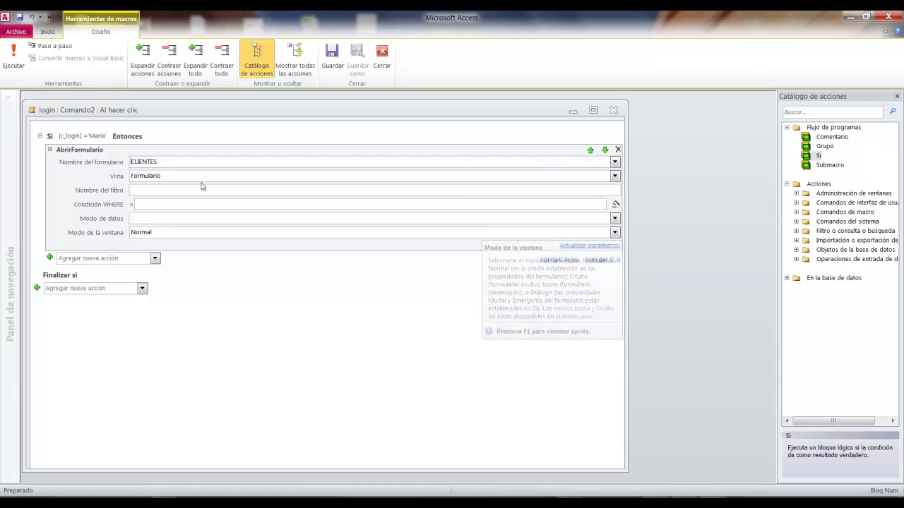
{"action": "left_click", "coordinate": [19, 17]}
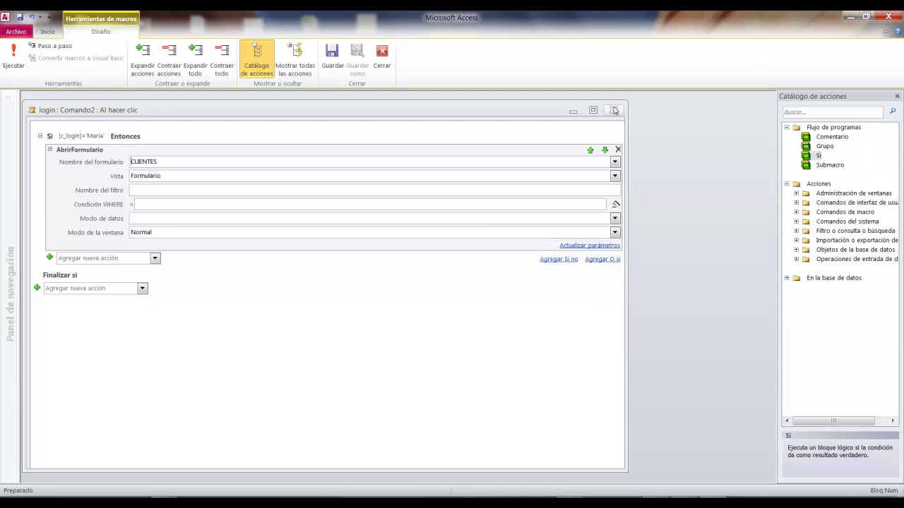
{"action": "left_click", "coordinate": [613, 110]}
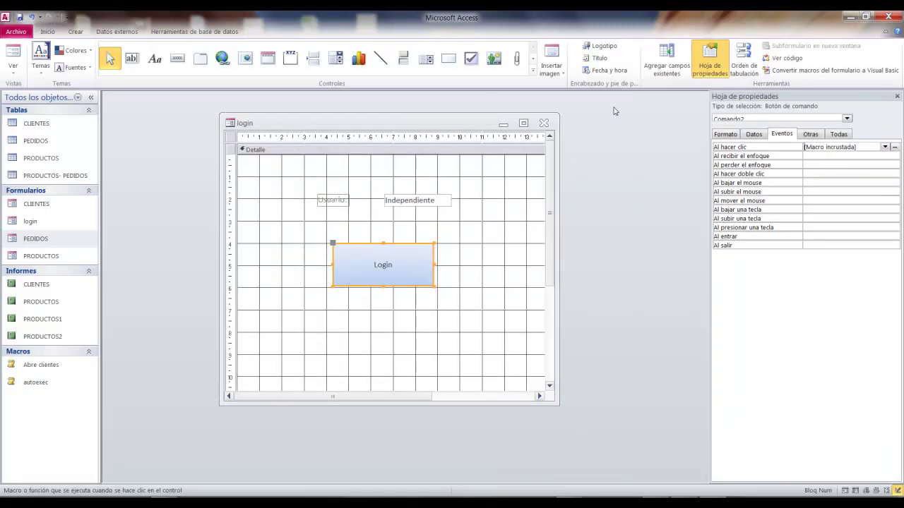
- Test the login form in Form view by logging in with the first user's name, and close the CLIENTES form
{"action": "left_click", "coordinate": [14, 55]}
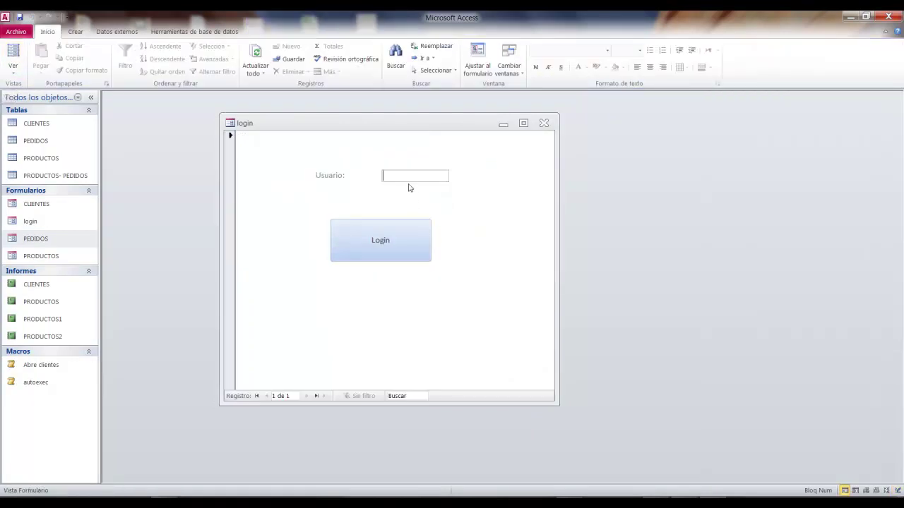
{"action": "left_click", "coordinate": [408, 177]}
{"action": "type", "text": "María"}
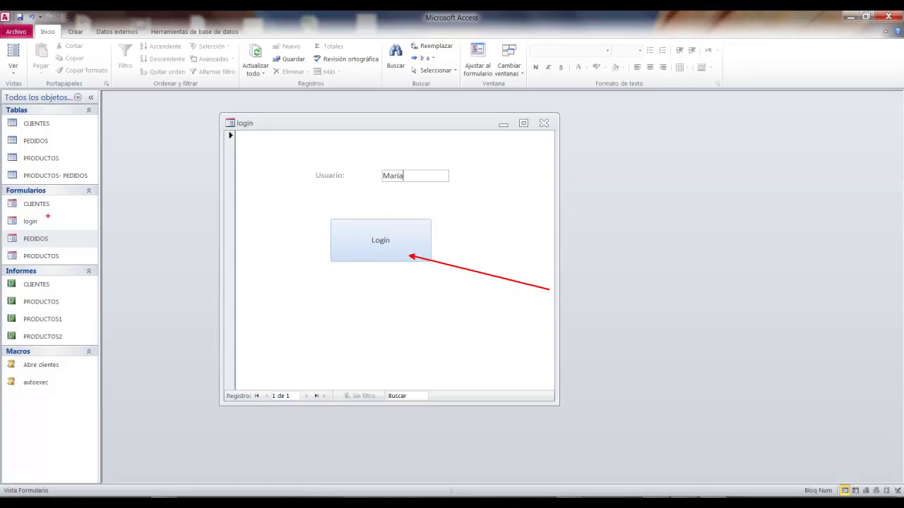
{"action": "left_click", "coordinate": [406, 251]}
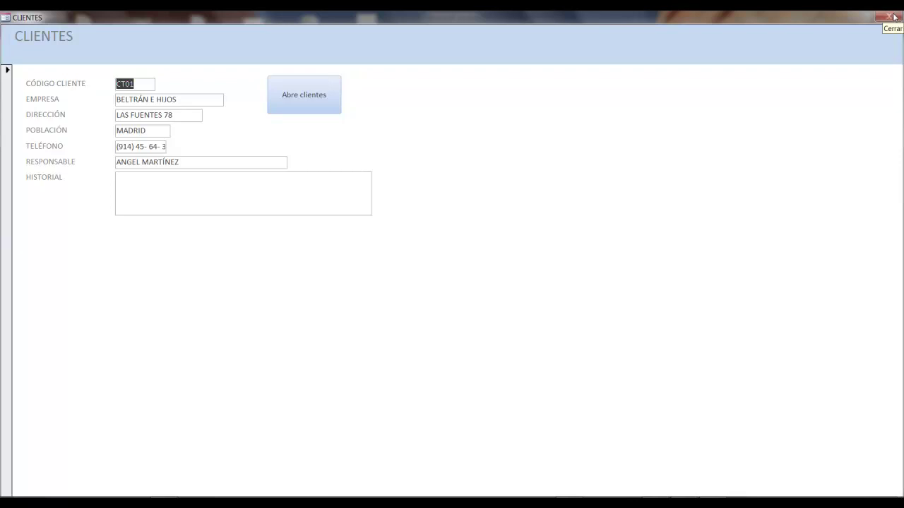
{"action": "right_click", "coordinate": [484, 133]}
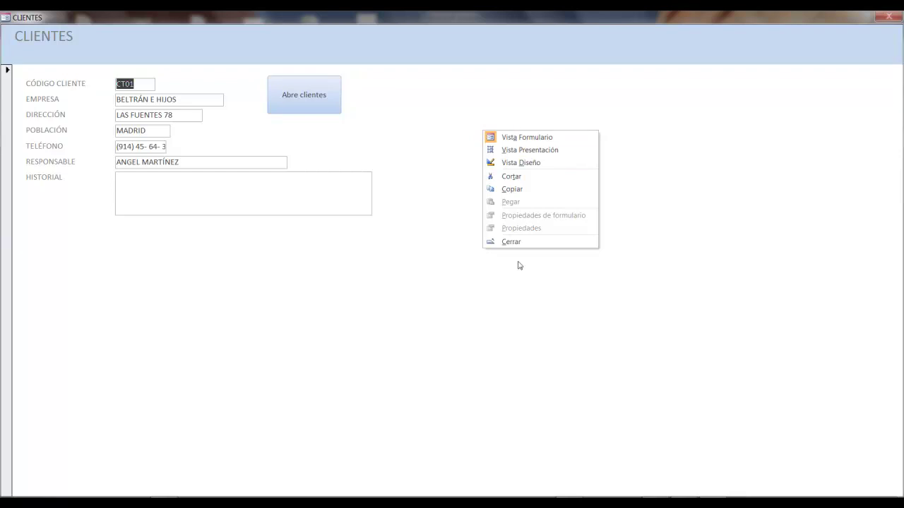
{"action": "right_click", "coordinate": [452, 177]}
{"action": "left_click", "coordinate": [505, 288]}
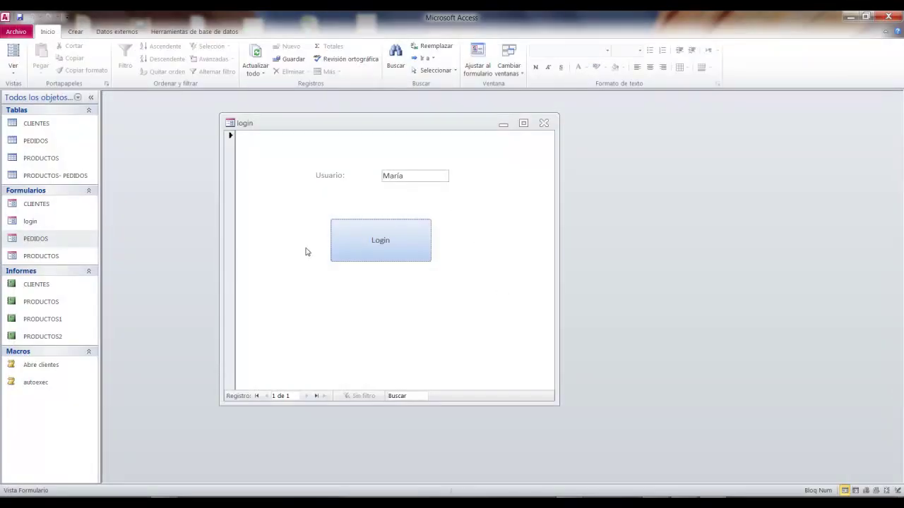
{"action": "left_click_drag", "start_coordinate": [419, 175], "coordinate": [363, 179]}
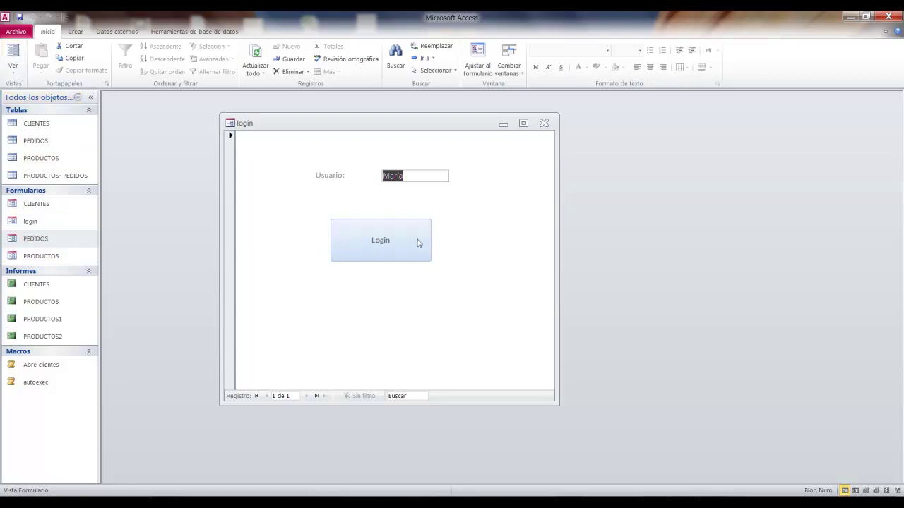
- Return the login form to Design view and open the Login button's embedded Al hacer clic macro for editing
{"action": "left_click", "coordinate": [12, 65]}
{"action": "left_click", "coordinate": [70, 216]}
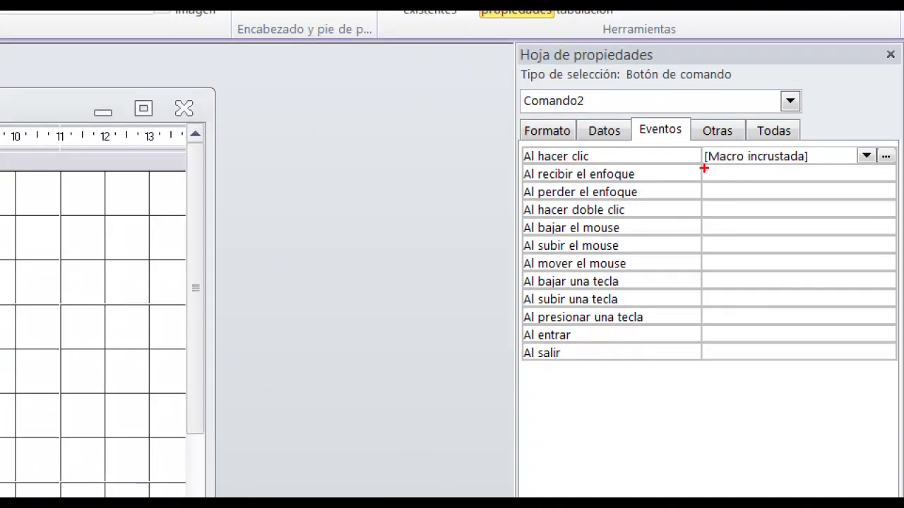
{"action": "left_click_drag", "start_coordinate": [803, 151], "coordinate": [853, 150]}
{"action": "left_click_drag", "start_coordinate": [892, 172], "coordinate": [786, 408]}
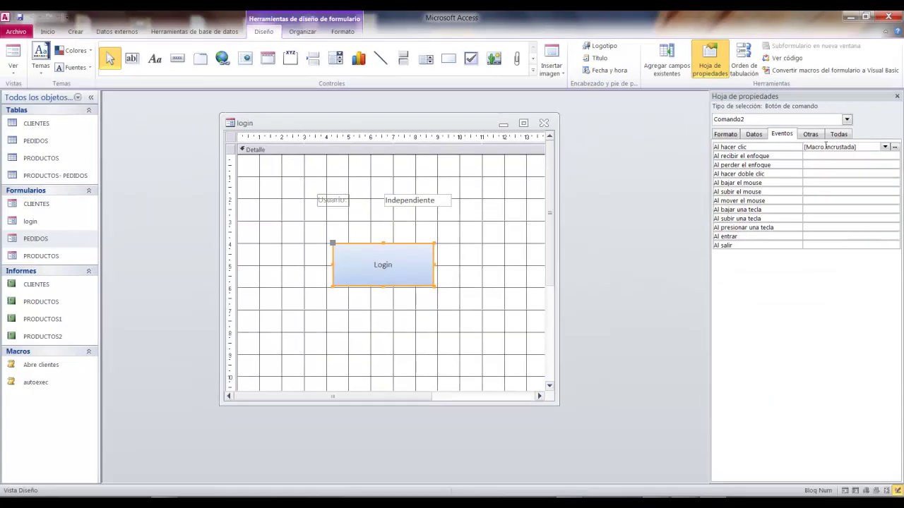
{"action": "left_click", "coordinate": [894, 147]}
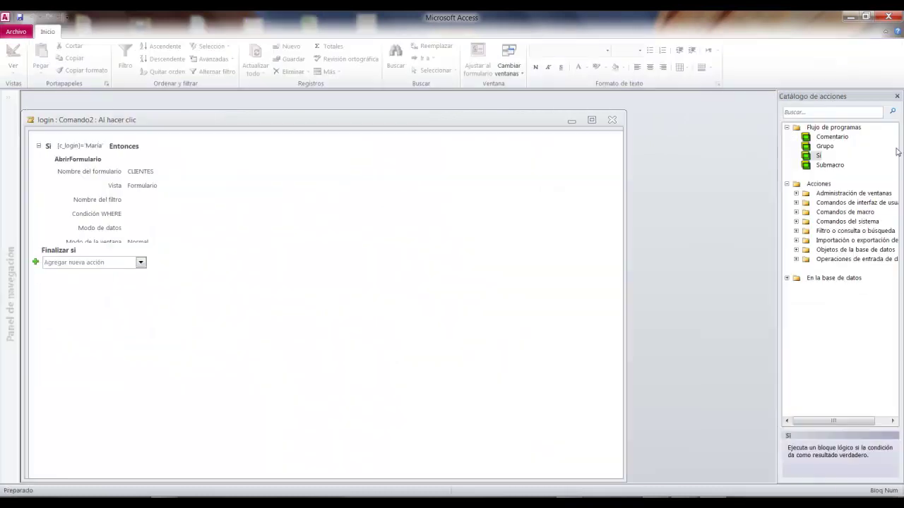
{"action": "left_click", "coordinate": [243, 211]}
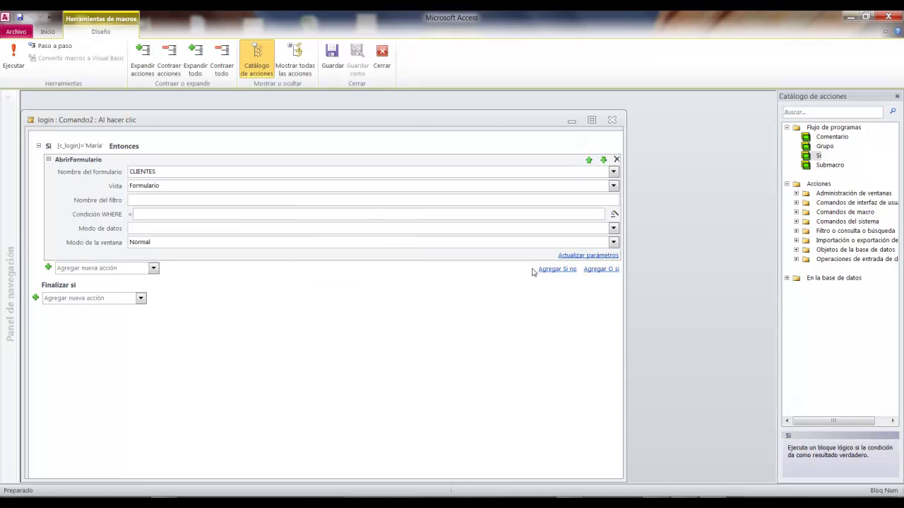
- Add an O si branch to the macro with the condition that [c_login] equals the second user's name in single quotes
{"action": "left_click_drag", "start_coordinate": [578, 260], "coordinate": [626, 283]}
{"action": "key", "text": "Escape"}
{"action": "left_click", "coordinate": [596, 269]}
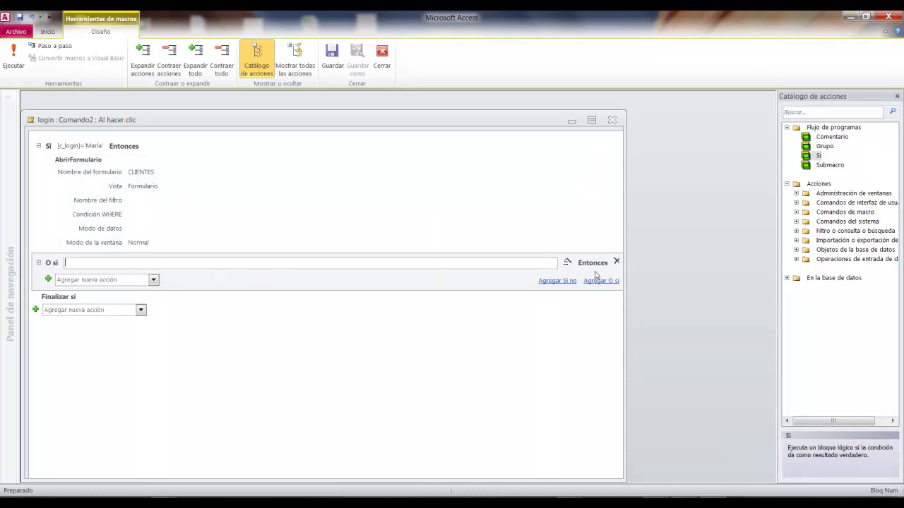
{"action": "left_click", "coordinate": [568, 263]}
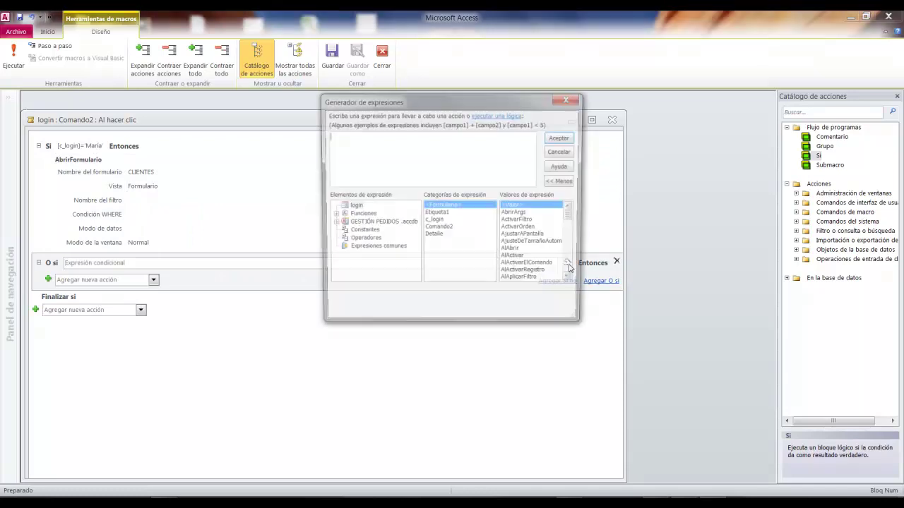
{"action": "left_click", "coordinate": [436, 222]}
{"action": "double_click", "coordinate": [436, 222]}
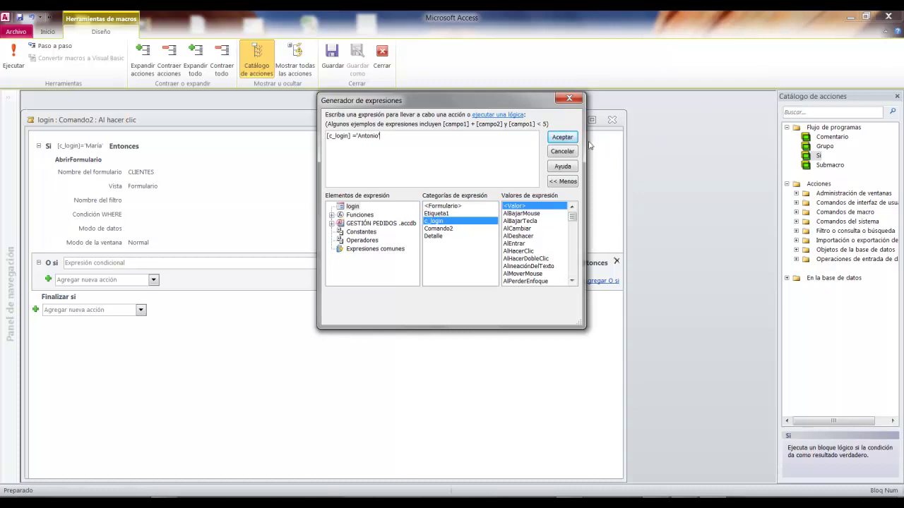
{"action": "left_click", "coordinate": [562, 137]}
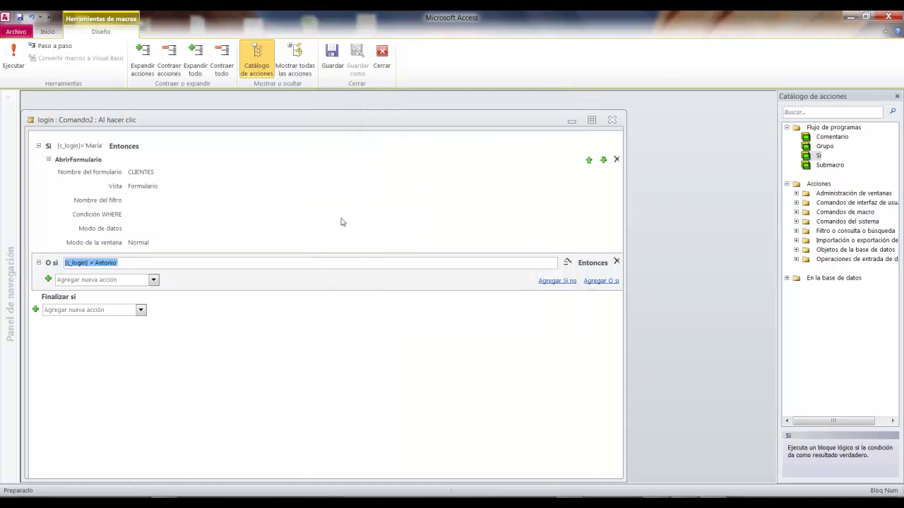
- Add an AbrirFormulario action for the PEDIDOS form to the second user's O si branch
{"action": "left_click", "coordinate": [154, 279]}
{"action": "left_click", "coordinate": [97, 56]}
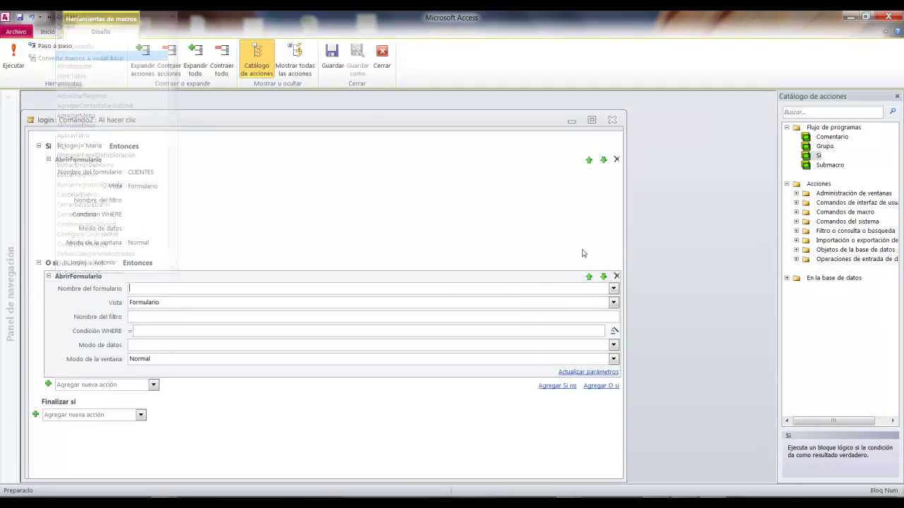
{"action": "left_click", "coordinate": [613, 288]}
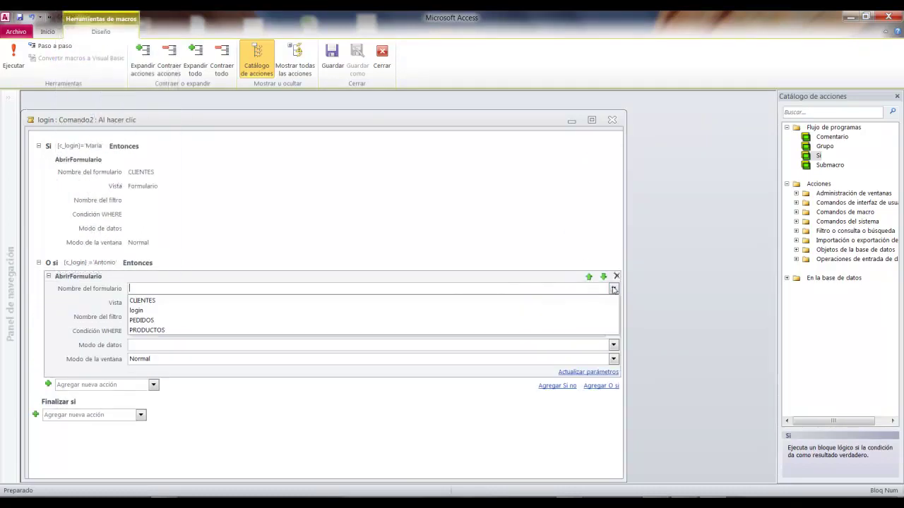
{"action": "left_click", "coordinate": [168, 319]}
- Add another O si branch with the condition that [c_login] equals the third user's name in single quotes
{"action": "left_click", "coordinate": [600, 385]}
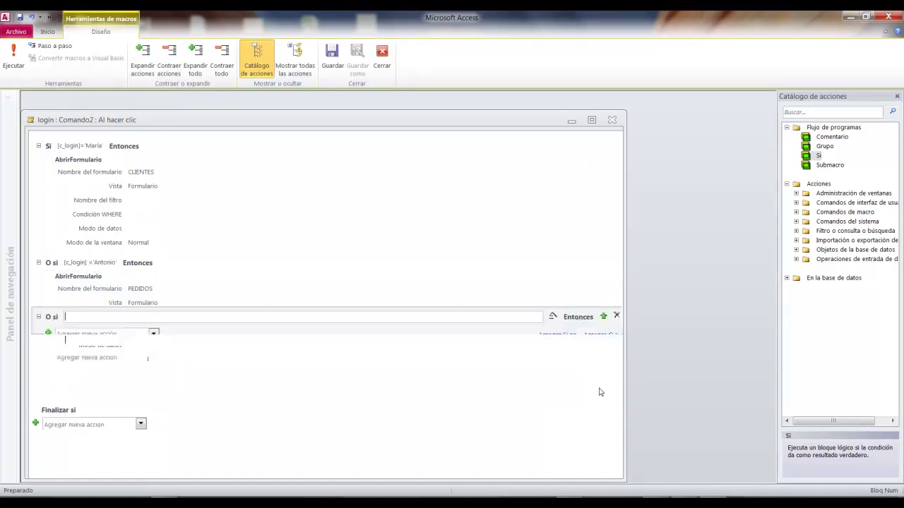
{"action": "left_click", "coordinate": [553, 379]}
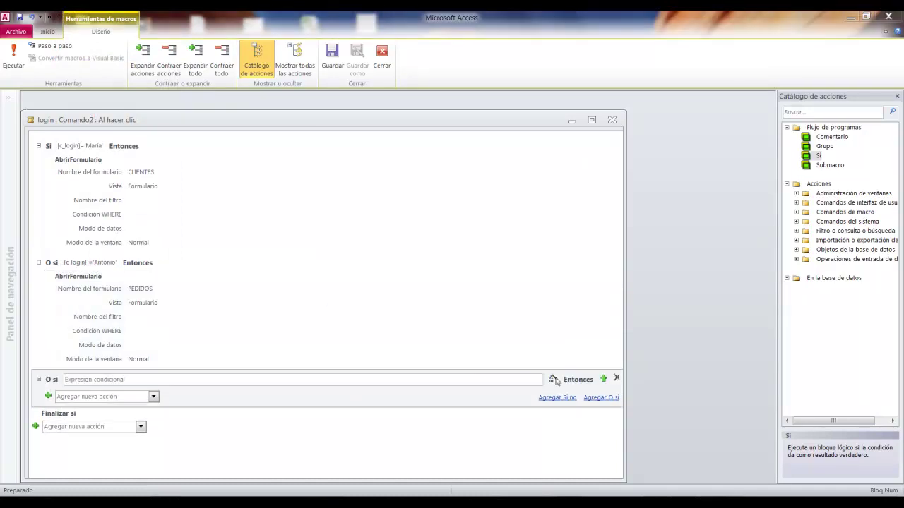
{"action": "double_click", "coordinate": [434, 221]}
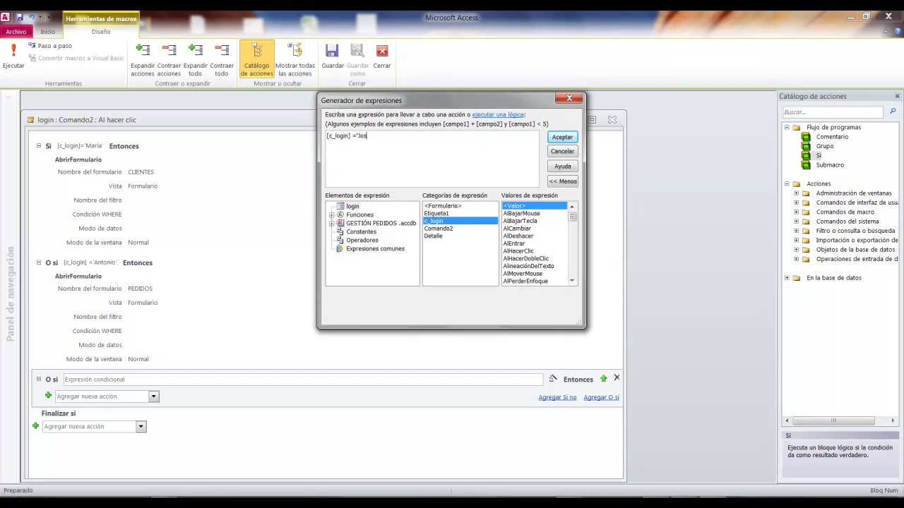
{"action": "left_click", "coordinate": [565, 137]}
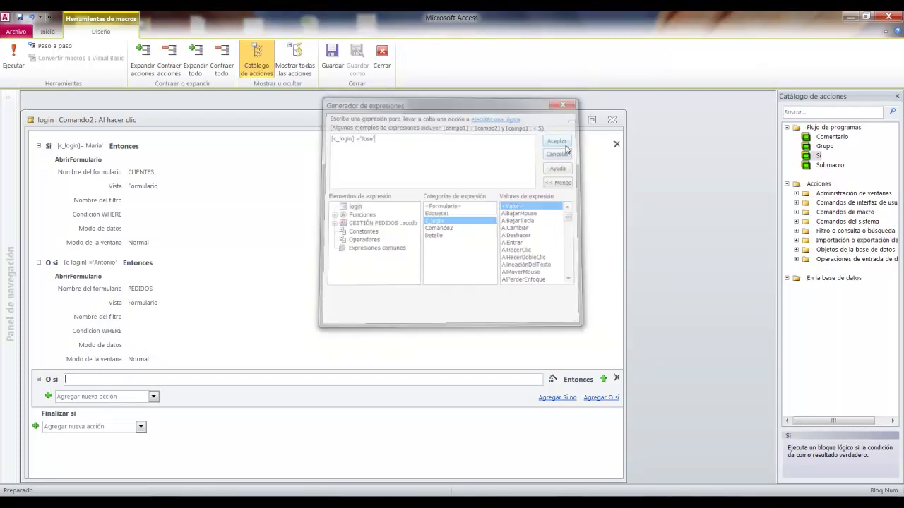
{"action": "left_click", "coordinate": [553, 380]}
{"action": "left_click", "coordinate": [432, 221]}
{"action": "double_click", "coordinate": [431, 221]}
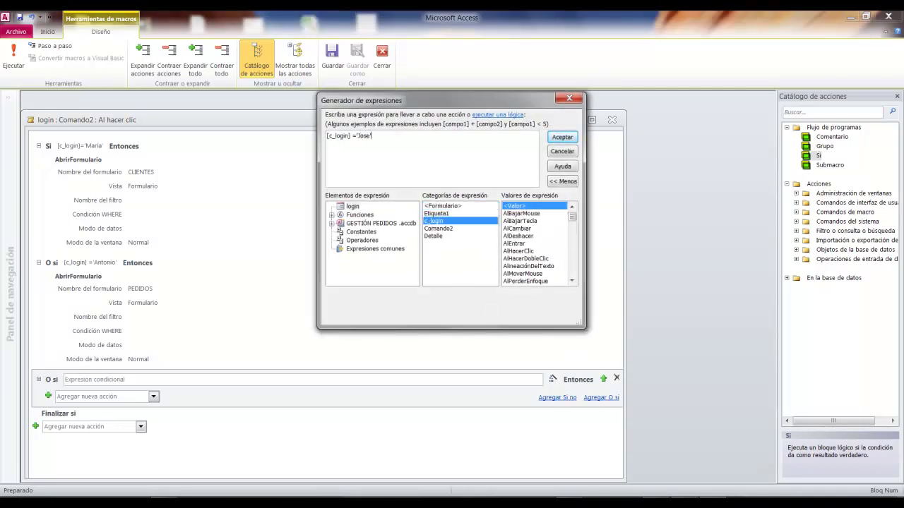
{"action": "left_click", "coordinate": [562, 137]}
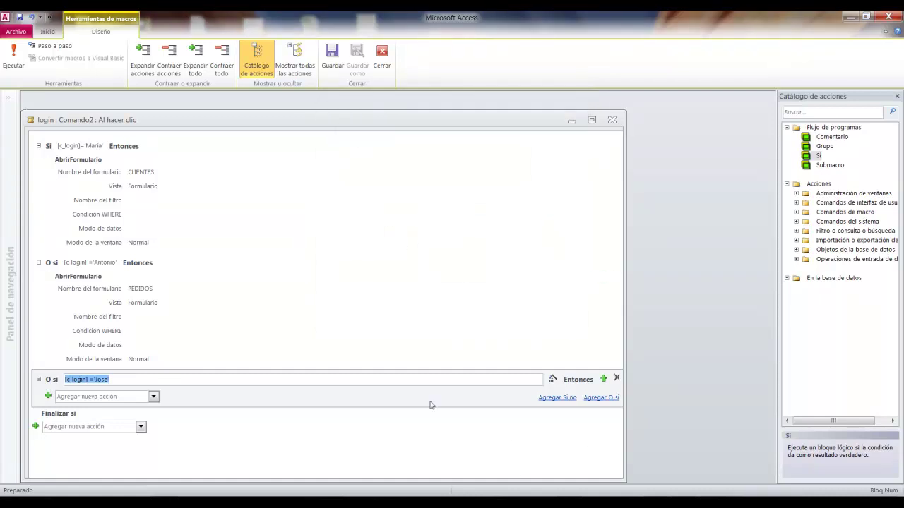
- Add an AbrirFormulario action for the PRODUCTOS form to the third user's O si branch, then save and close the macro
{"action": "left_click", "coordinate": [153, 396]}
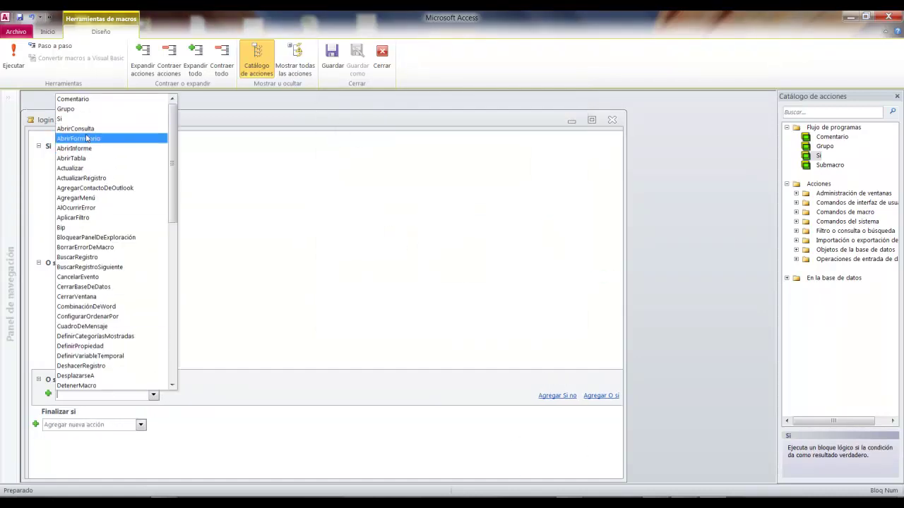
{"action": "left_click", "coordinate": [78, 138]}
{"action": "scroll", "coordinate": [589, 296], "scroll_direction": "down", "scroll_amount": 1}
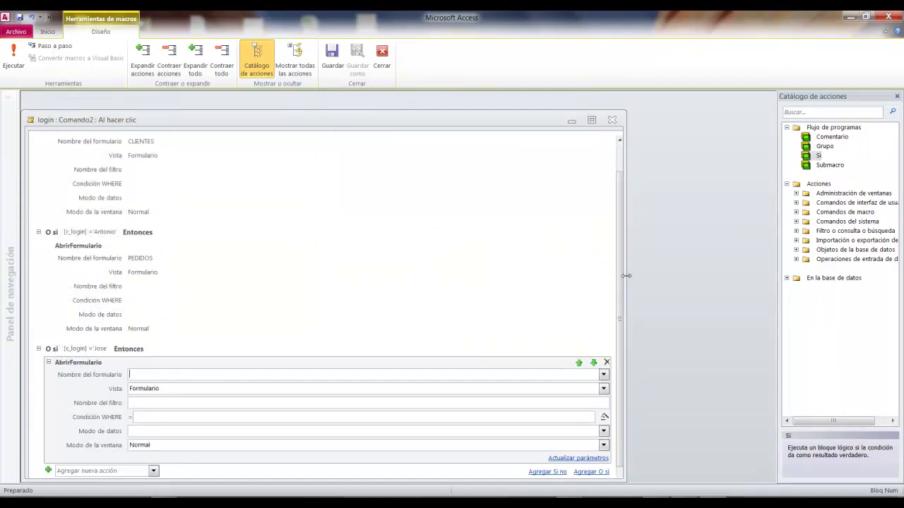
{"action": "left_click", "coordinate": [603, 375]}
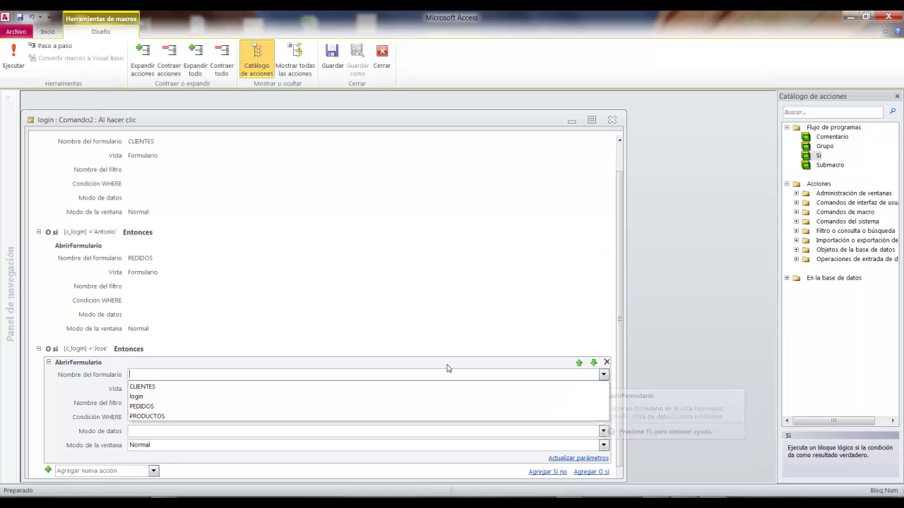
{"action": "left_click", "coordinate": [235, 416]}
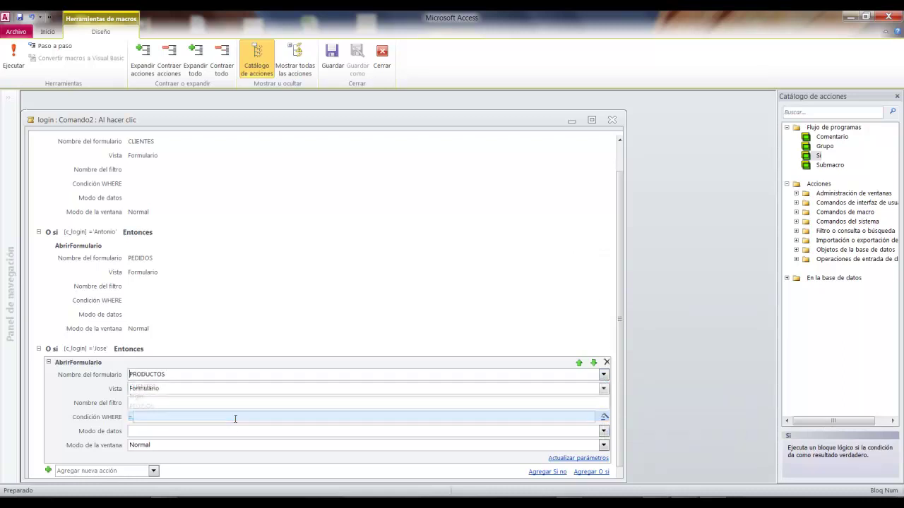
{"action": "left_click", "coordinate": [19, 17]}
{"action": "left_click", "coordinate": [611, 120]}
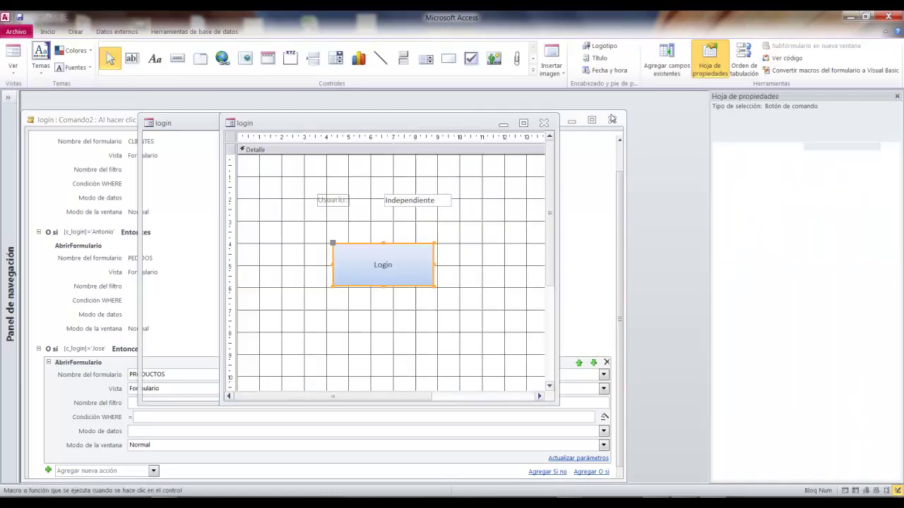
- Show the login form in Form view, log in as the first user and close the CLIENTES form
{"action": "left_click", "coordinate": [18, 55]}
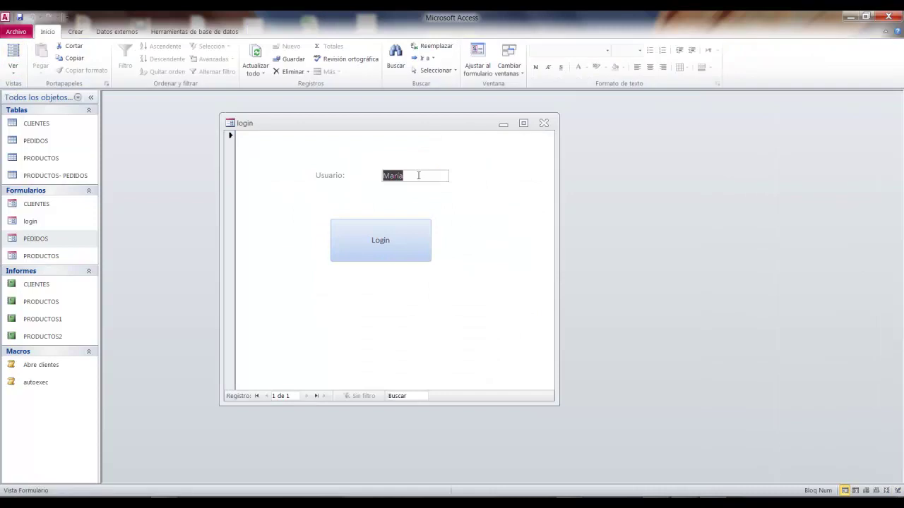
{"action": "left_click", "coordinate": [410, 238]}
{"action": "right_click", "coordinate": [518, 243]}
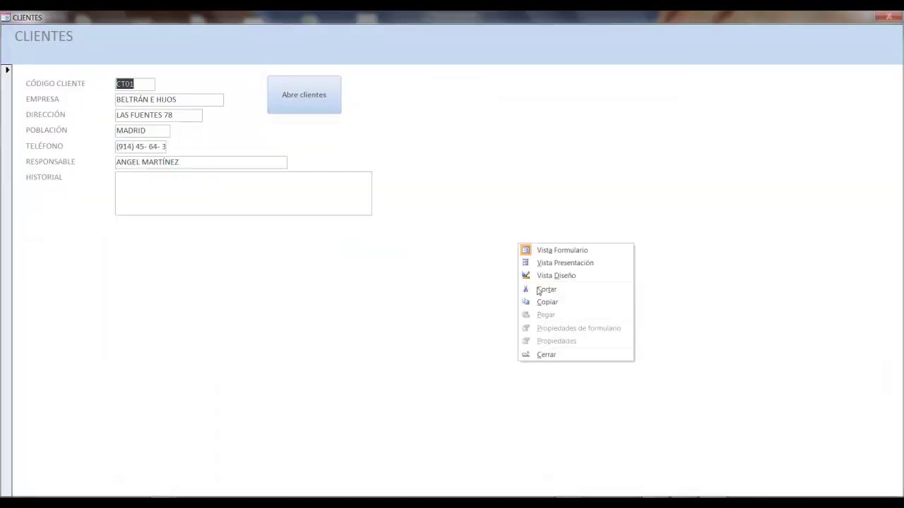
{"action": "left_click", "coordinate": [545, 356]}
- Enter the second user's name in Usuario, run the Login button and close the form it opens
{"action": "double_click", "coordinate": [415, 177]}
{"action": "type", "text": "Antonio"}
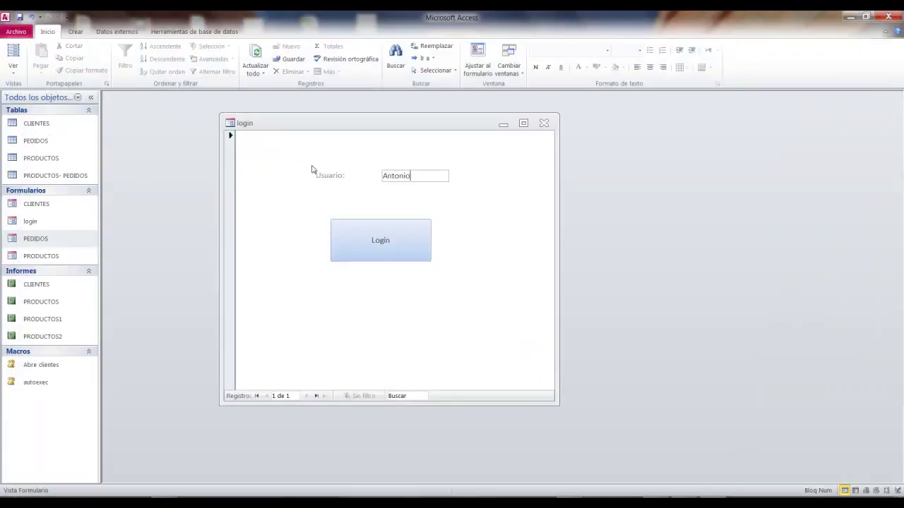
{"action": "left_click", "coordinate": [370, 248]}
{"action": "left_click_drag", "start_coordinate": [451, 172], "coordinate": [597, 184]}
{"action": "left_click", "coordinate": [765, 185]}
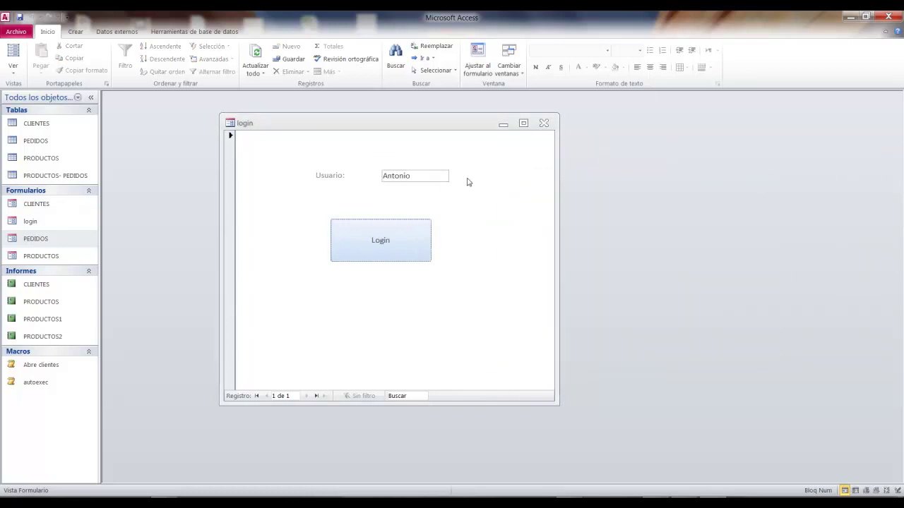
- Log in with the third user's name, dismiss the message box and close the PRODUCTOS form
{"action": "double_click", "coordinate": [421, 177]}
{"action": "type", "text": "J"}
{"action": "left_click", "coordinate": [373, 240]}
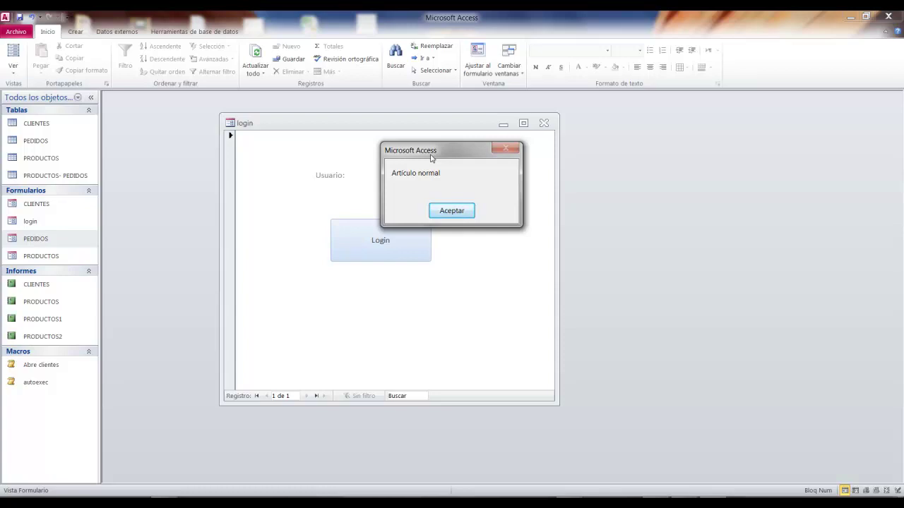
{"action": "left_click", "coordinate": [464, 211]}
{"action": "mouse_move", "coordinate": [498, 138]}
{"action": "left_mouse_down"}
{"action": "mouse_move", "coordinate": [523, 136]}
{"action": "mouse_move", "coordinate": [494, 151]}
{"action": "left_mouse_up"}
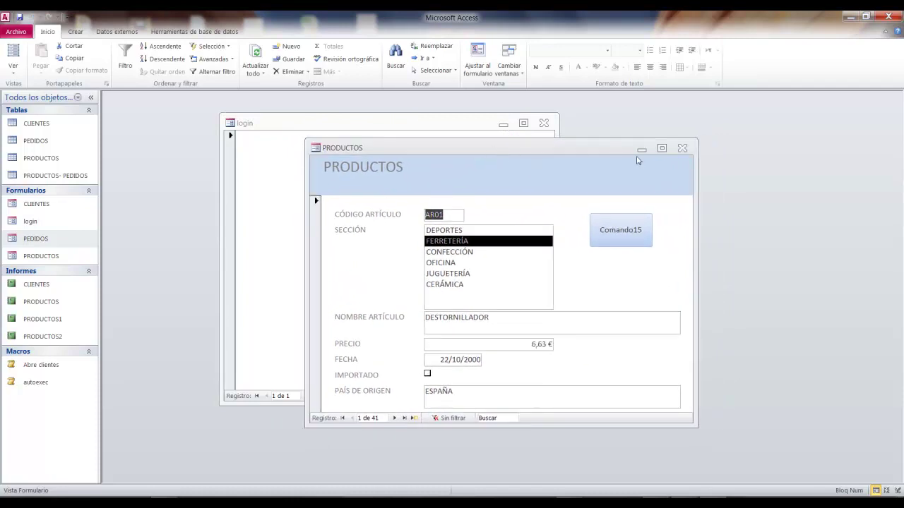
{"action": "left_click", "coordinate": [683, 150]}
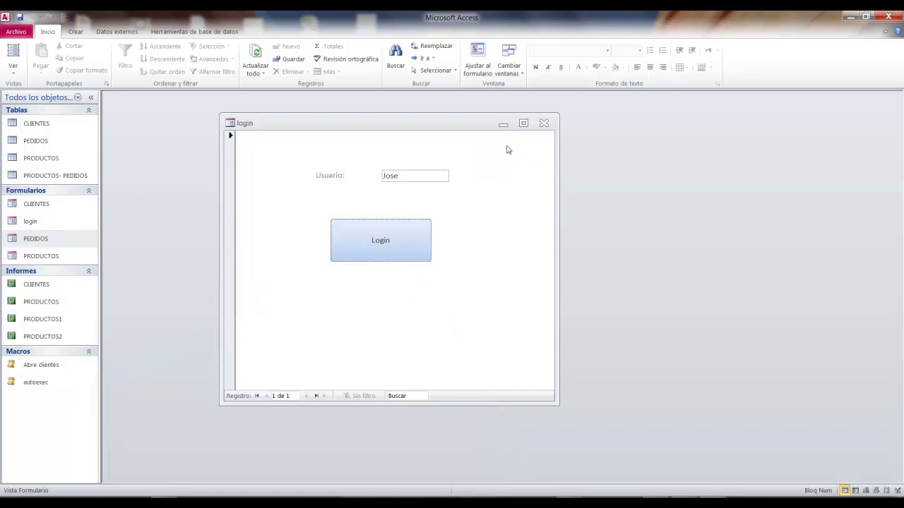
- Close the login form saving its design changes, and open the PRODUCTOS form in Design view
{"action": "left_click", "coordinate": [60, 256]}
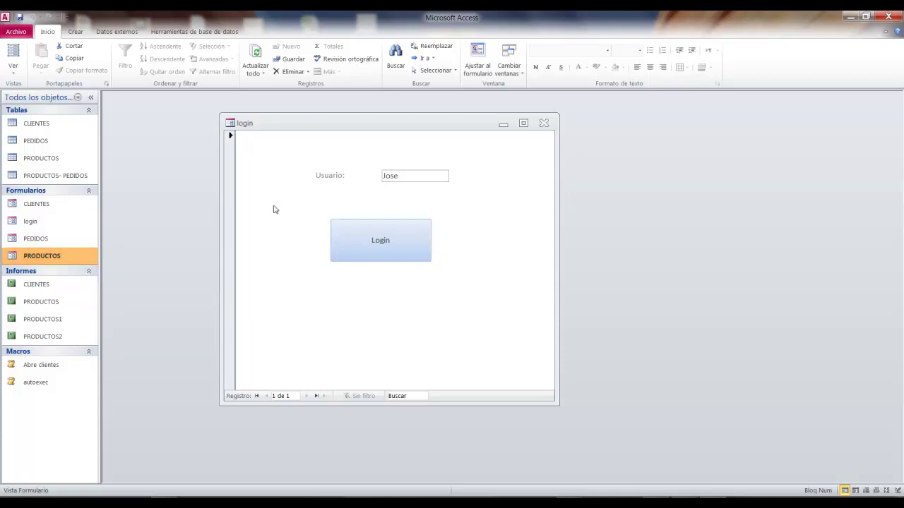
{"action": "left_click", "coordinate": [543, 124]}
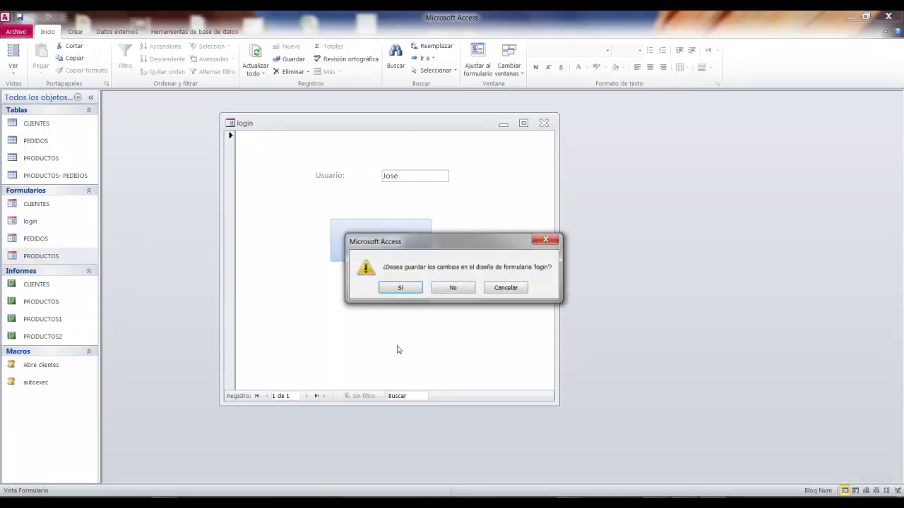
{"action": "left_click", "coordinate": [402, 287]}
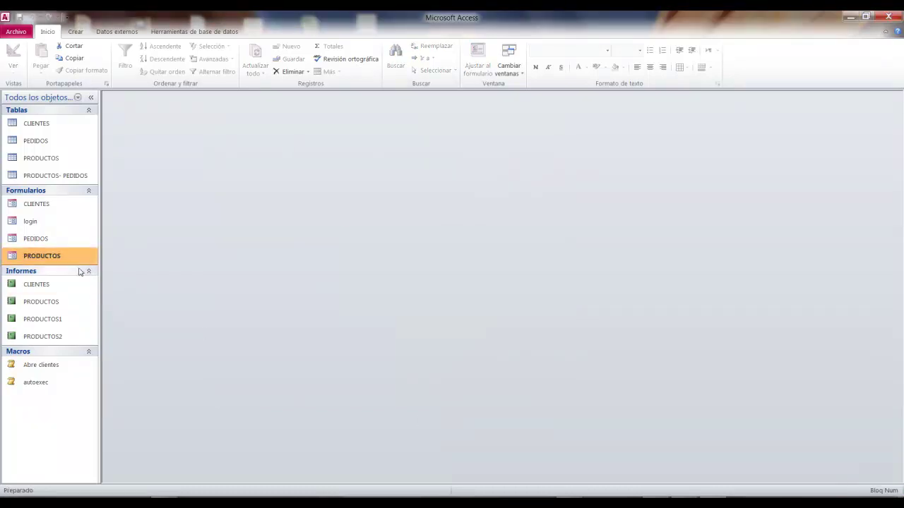
{"action": "right_click", "coordinate": [49, 259]}
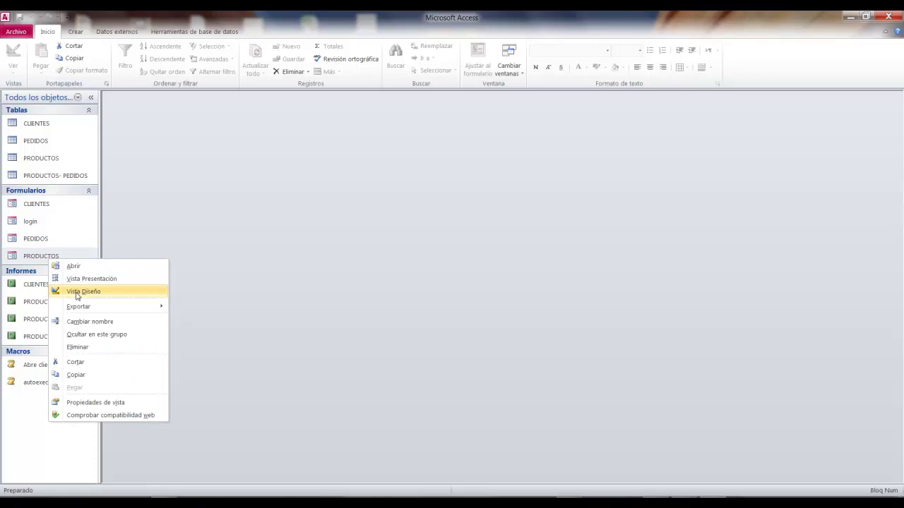
{"action": "left_click", "coordinate": [77, 291]}
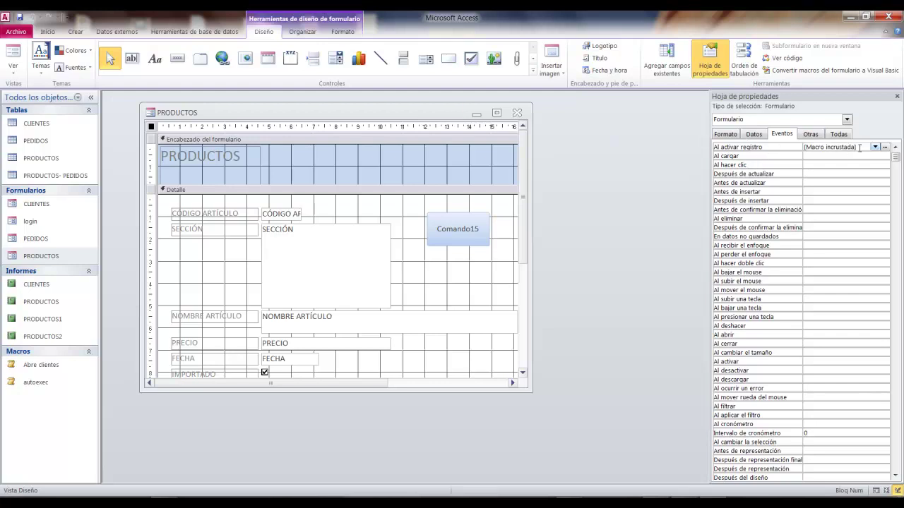
- Remove the embedded macro from the PRODUCTOS form's Al activar registro event
{"action": "mouse_move", "coordinate": [794, 140]}
{"action": "left_mouse_down"}
{"action": "mouse_move", "coordinate": [826, 146]}
{"action": "mouse_move", "coordinate": [863, 137]}
{"action": "left_mouse_up"}
{"action": "key", "text": "Escape"}
{"action": "left_click", "coordinate": [757, 147]}
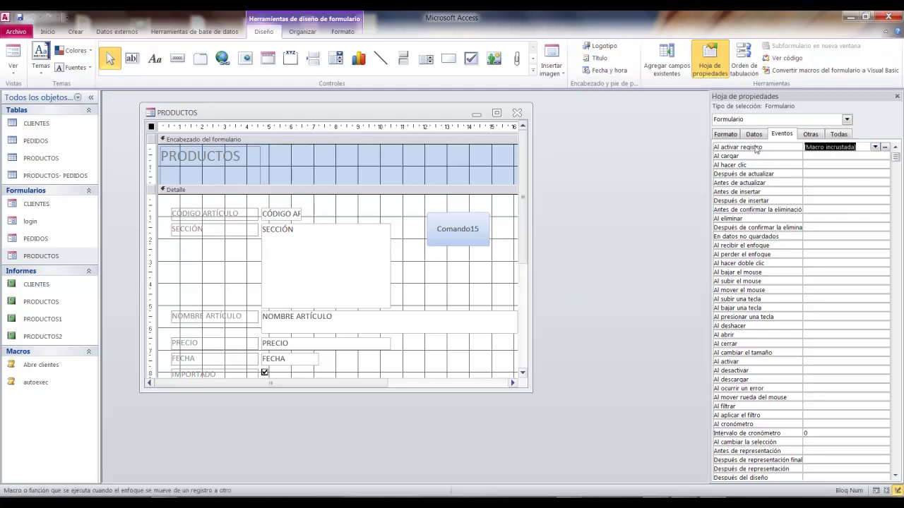
{"action": "key", "text": "Delete"}
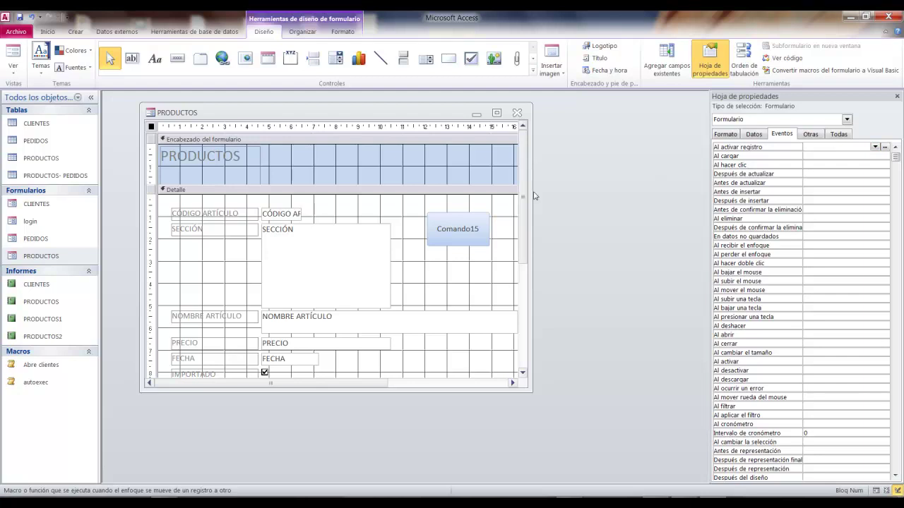
- Enlarge the PRODUCTOS design window and extend the form header section to a height of about 3.8 cm
{"action": "left_click_drag", "start_coordinate": [530, 389], "coordinate": [592, 450]}
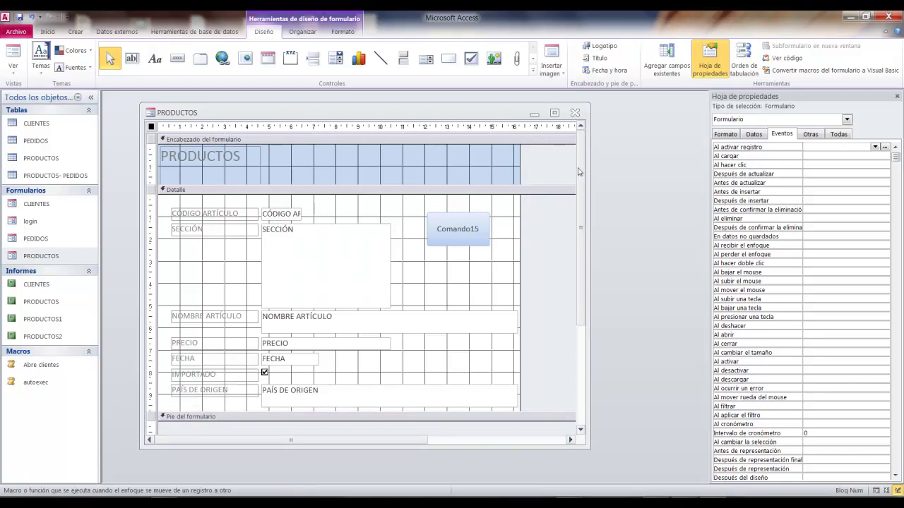
{"action": "mouse_move", "coordinate": [580, 172]}
{"action": "left_mouse_down"}
{"action": "mouse_move", "coordinate": [580, 216]}
{"action": "mouse_move", "coordinate": [580, 173]}
{"action": "left_mouse_up"}
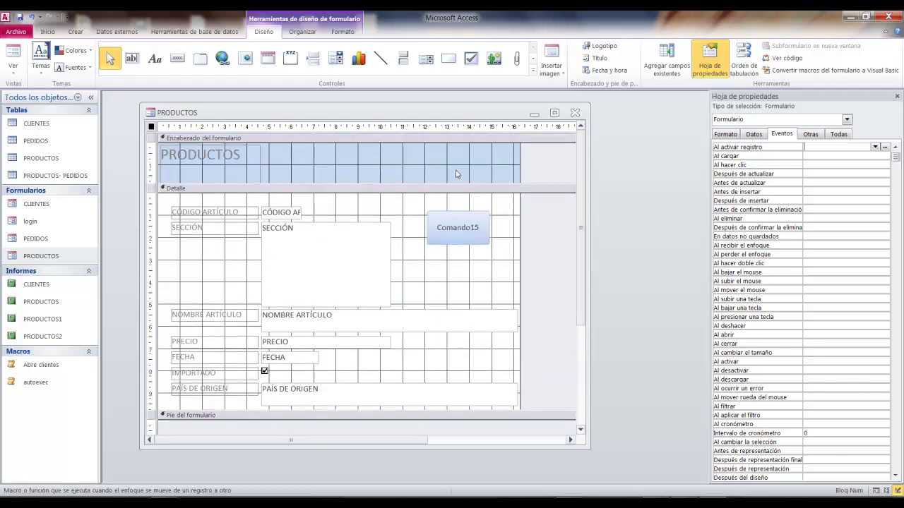
{"action": "left_click_drag", "start_coordinate": [471, 186], "coordinate": [482, 230]}
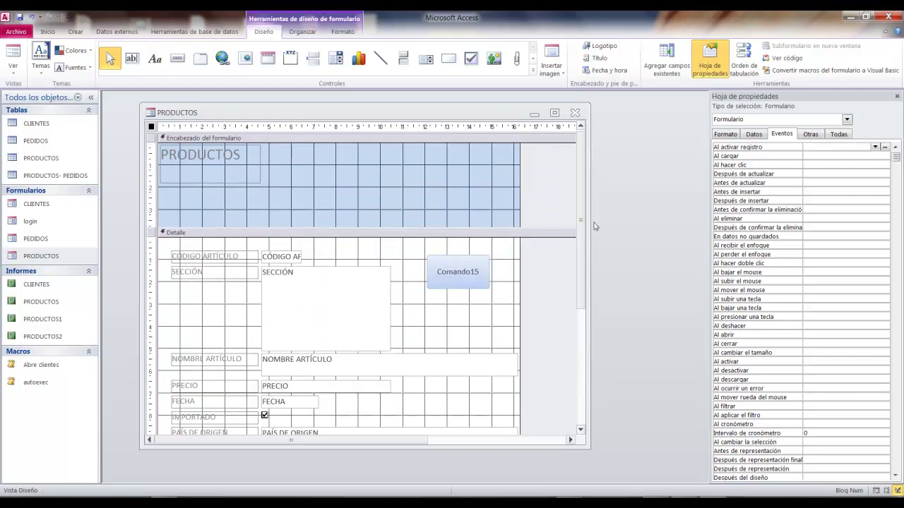
{"action": "left_click_drag", "start_coordinate": [588, 225], "coordinate": [643, 225]}
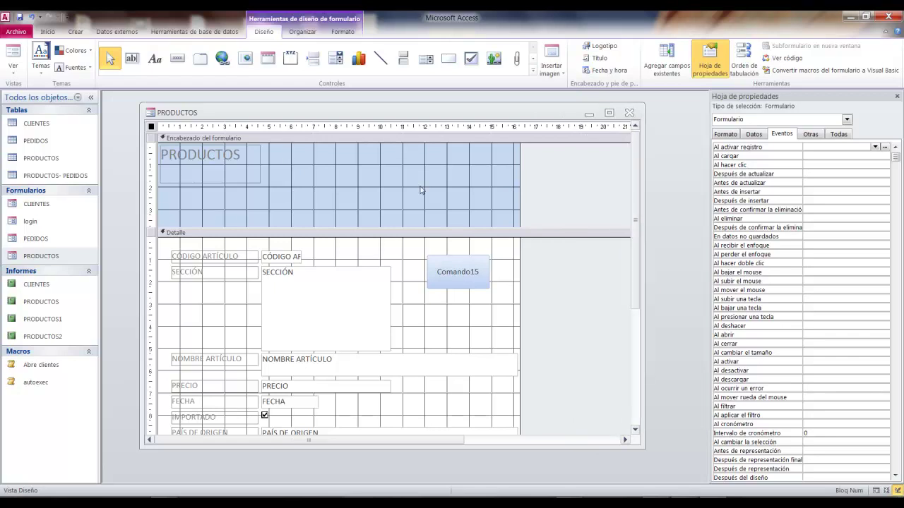
{"action": "double_click", "coordinate": [44, 164]}
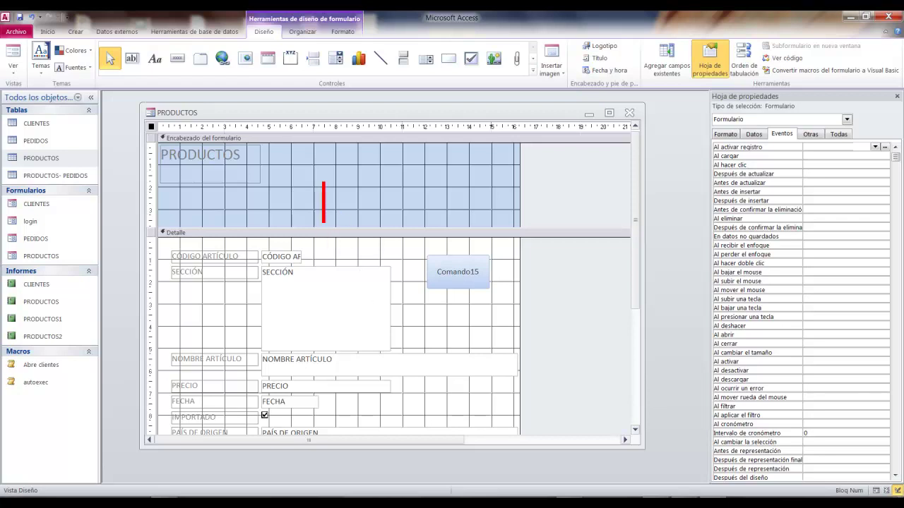
{"action": "type", "text": "aplicar filtro"}
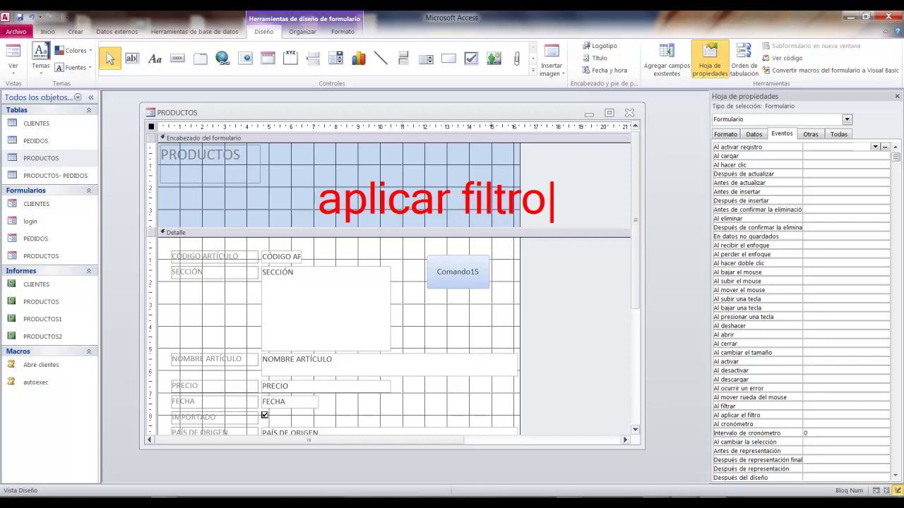
{"action": "key", "text": "Escape"}
{"action": "key", "text": "Escape"}
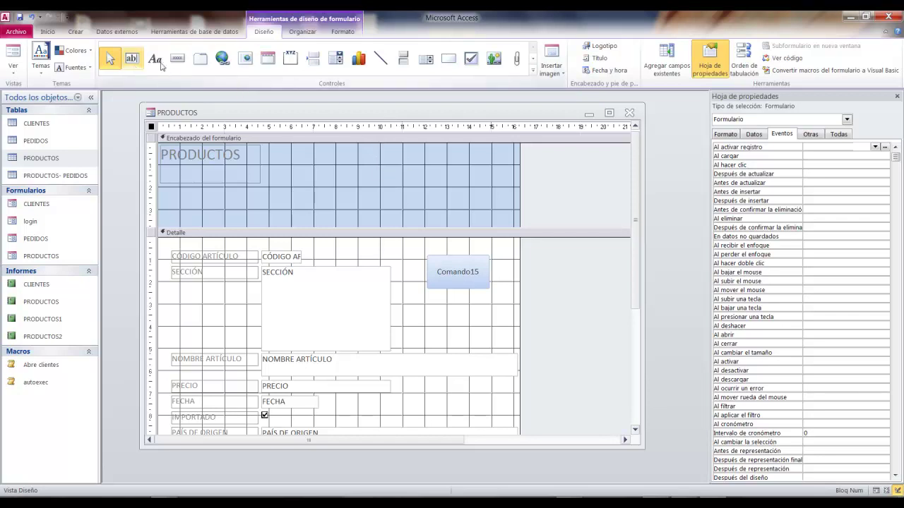
- Insert a combo box in the PRODUCTOS form header and choose Escribiré los valores que desee as its value source
{"action": "left_click", "coordinate": [336, 60]}
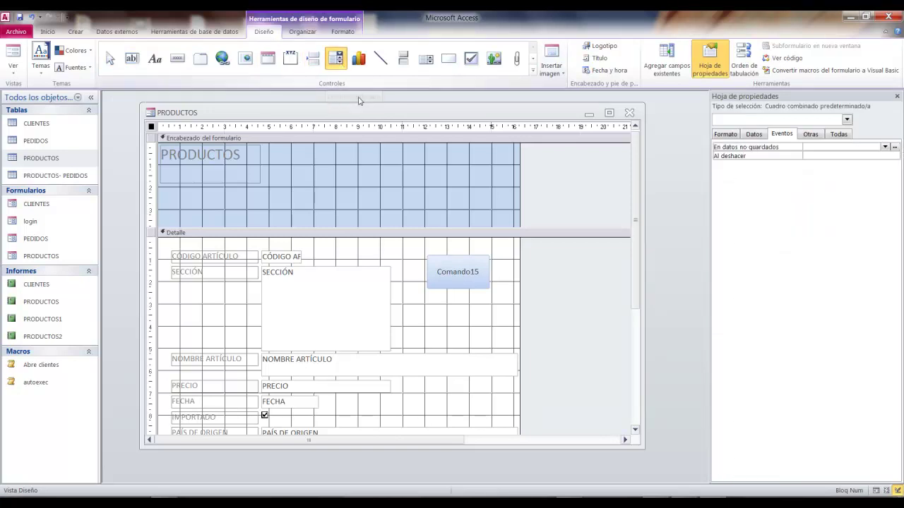
{"action": "left_click", "coordinate": [374, 165]}
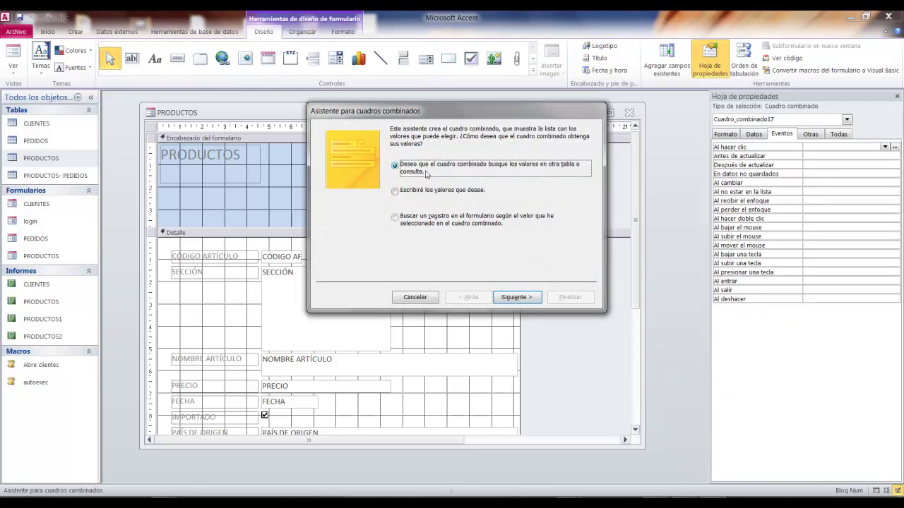
{"action": "left_click", "coordinate": [396, 191]}
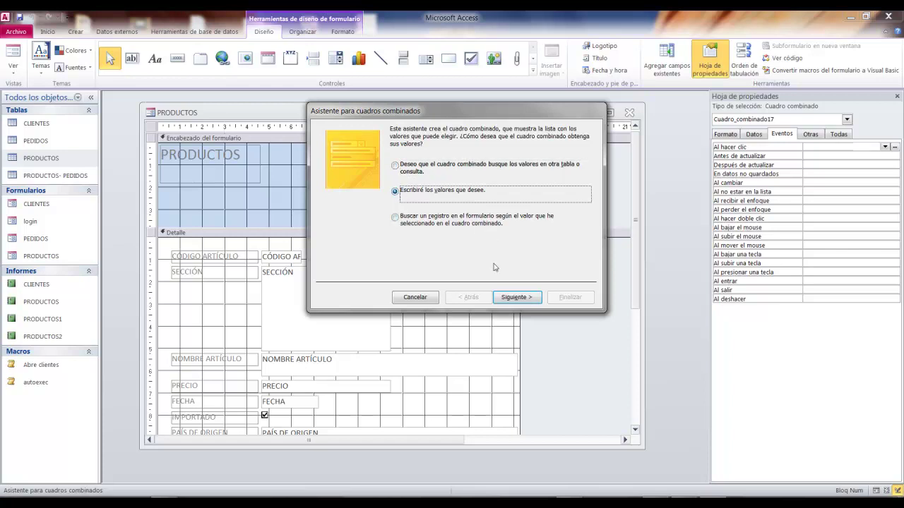
{"action": "left_click", "coordinate": [506, 299]}
- Enter Deportes, Ferretería, Juguetería, Confección and Cerámica as the combo box values in a single column
{"action": "left_click", "coordinate": [445, 248]}
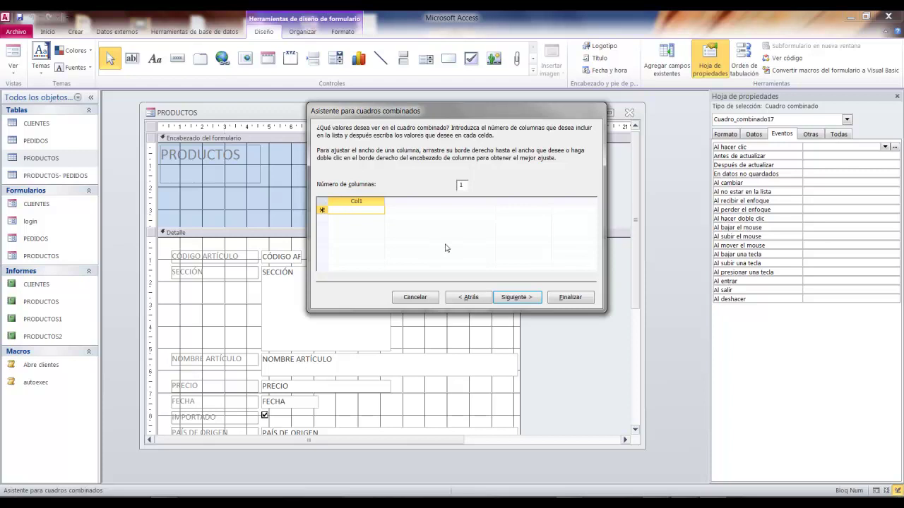
{"action": "type", "text": "Deportes"}
{"action": "key", "text": "Return"}
{"action": "type", "text": "Ferreteria"}
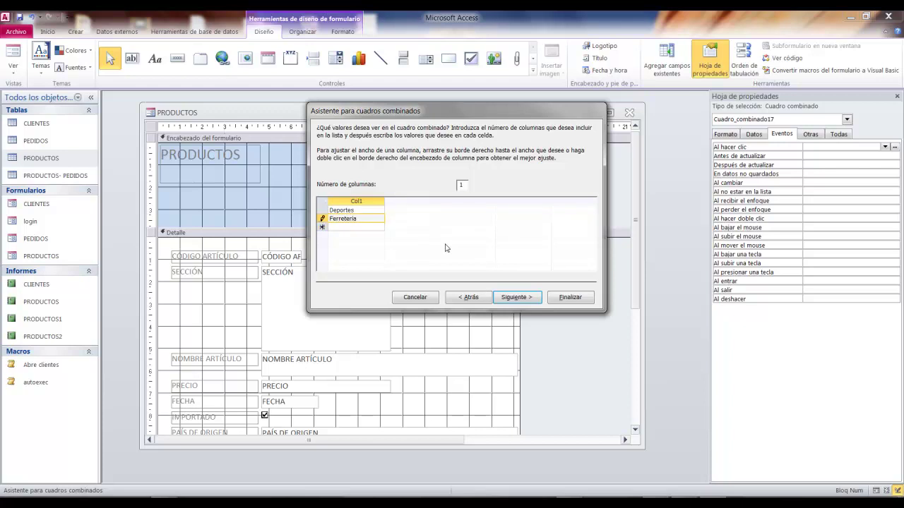
{"action": "key", "text": "Return"}
{"action": "type", "text": "Jugueteria"}
{"action": "key", "text": "Return"}
{"action": "type", "text": "Confección"}
{"action": "key", "text": "Return"}
{"action": "type", "text": "Cerámica"}
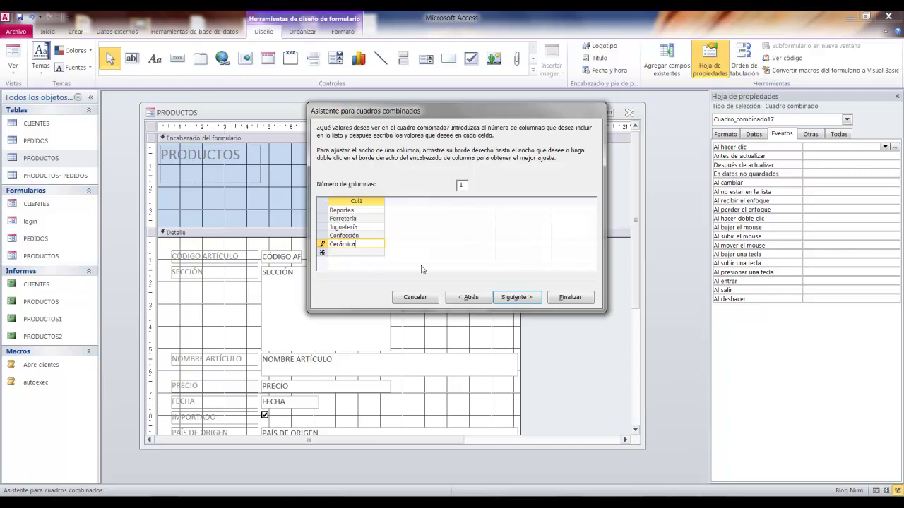
- Accept the value list, keep Recordar el valor para utilizarlo más adelante and advance to the combo box label
{"action": "left_click", "coordinate": [518, 299]}
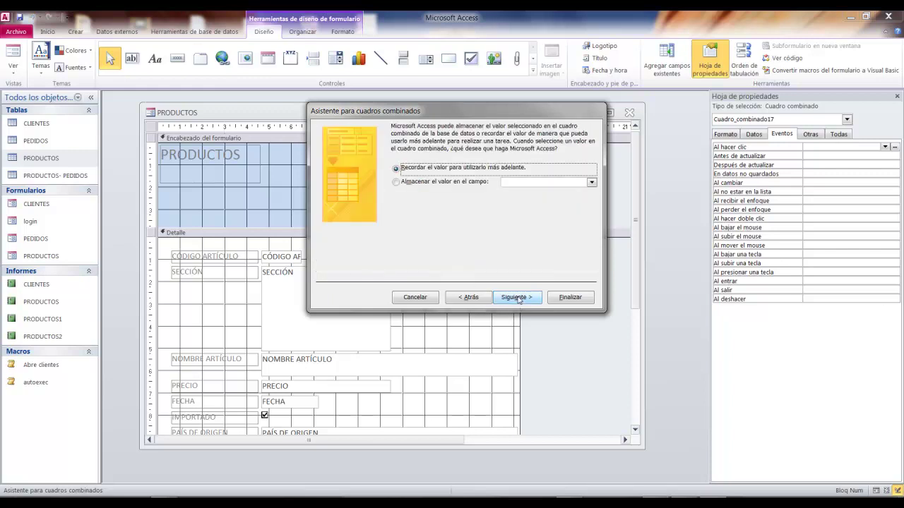
{"action": "left_click_drag", "start_coordinate": [437, 111], "coordinate": [417, 101]}
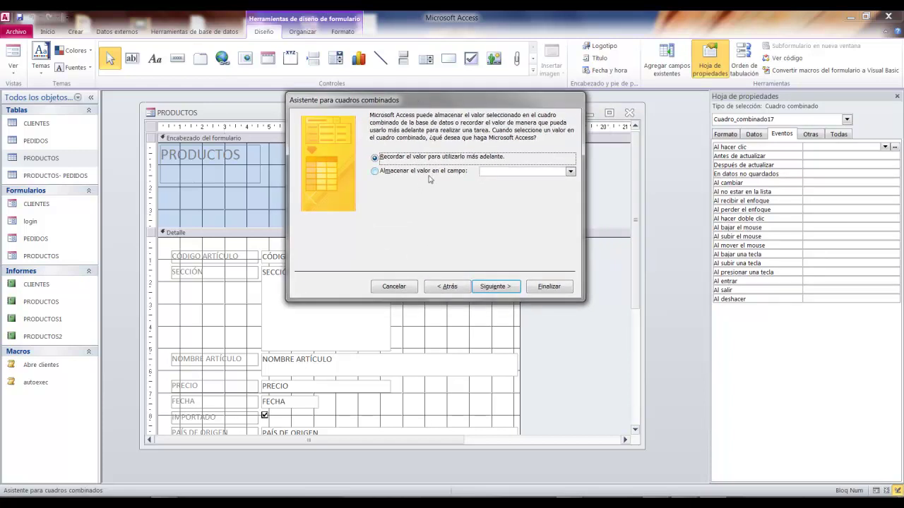
{"action": "left_click", "coordinate": [493, 288]}
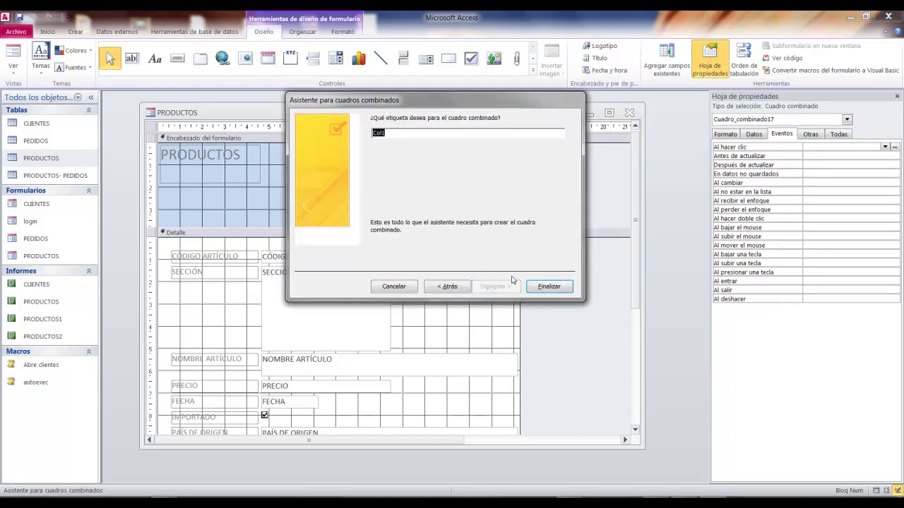
- Finish the combo box wizard and change the combo box label to Filtrar:
{"action": "left_click", "coordinate": [548, 287]}
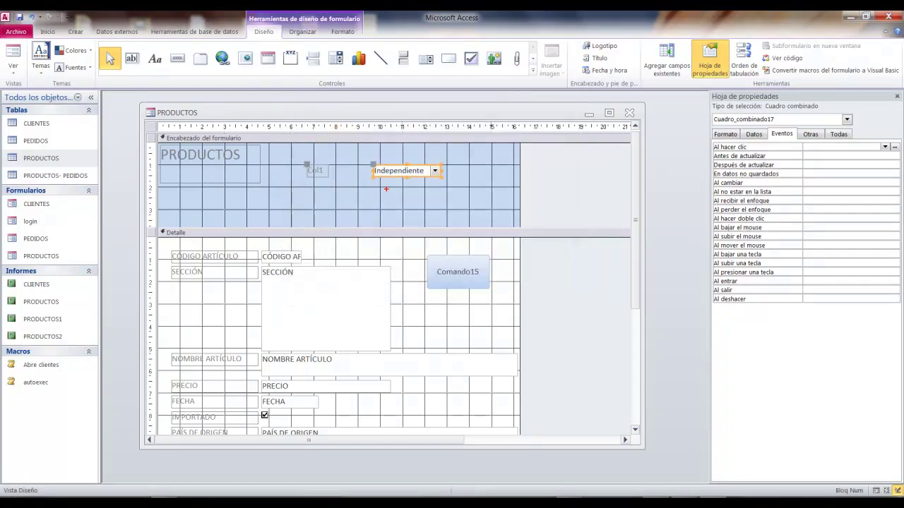
{"action": "left_click_drag", "start_coordinate": [293, 148], "coordinate": [340, 184]}
{"action": "left_click", "coordinate": [329, 174]}
{"action": "left_click_drag", "start_coordinate": [324, 171], "coordinate": [306, 175]}
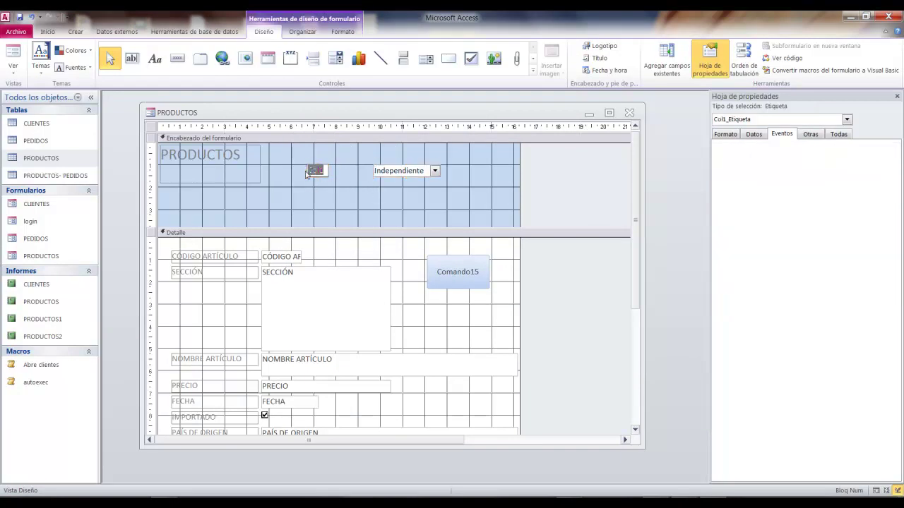
{"action": "key", "text": "Delete"}
{"action": "type", "text": "Filtrar:"}
- Move the Filtrar: label closer to its combo box and save the form
{"action": "left_click", "coordinate": [306, 165]}
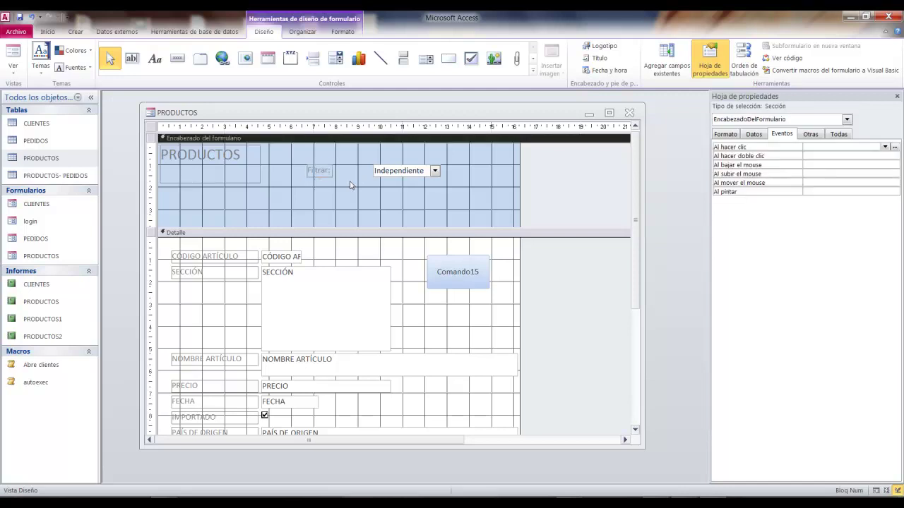
{"action": "left_click_drag", "start_coordinate": [306, 167], "coordinate": [335, 168]}
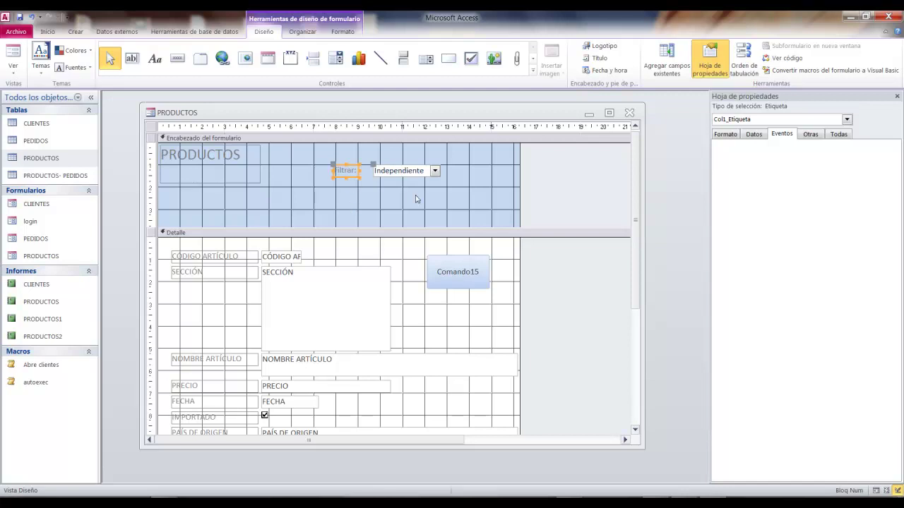
{"action": "left_click", "coordinate": [20, 17]}
- Show the form in Form view and try the Juguetería, Ferretería and Deportes values in the Filtrar combo box
{"action": "left_click", "coordinate": [15, 55]}
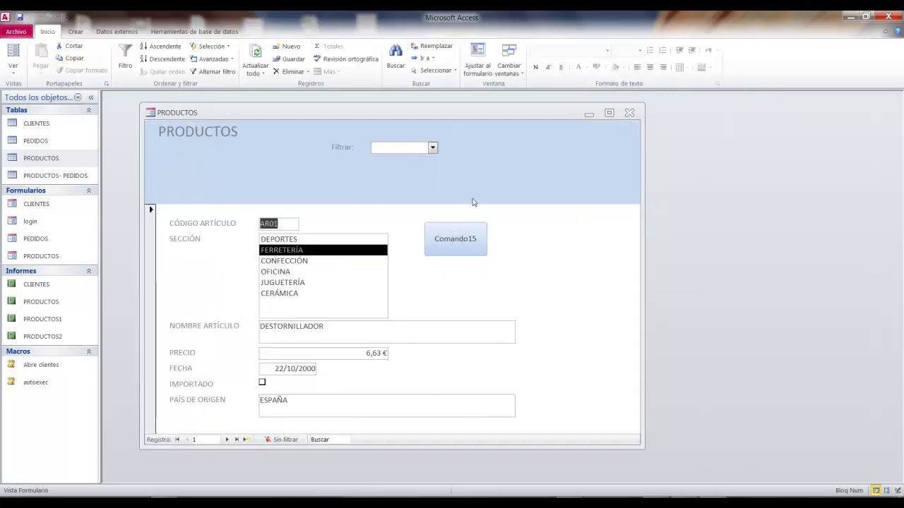
{"action": "left_click", "coordinate": [432, 148]}
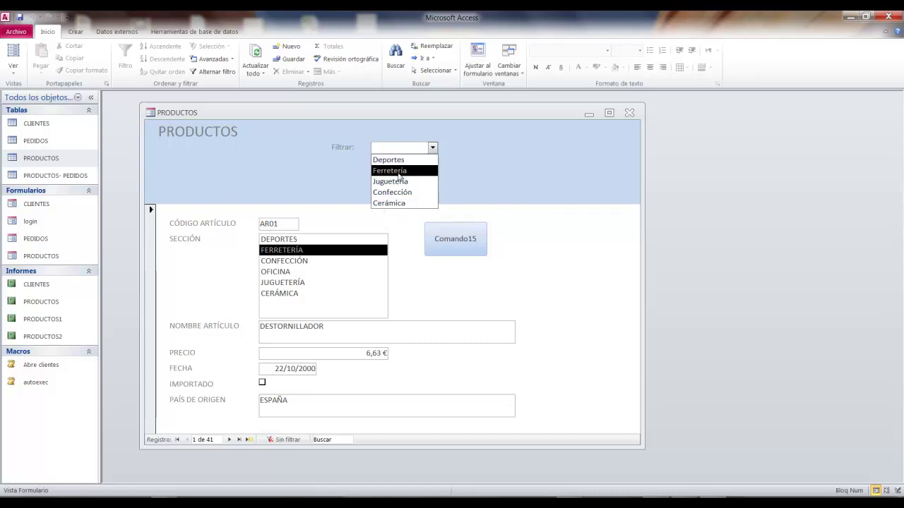
{"action": "left_click", "coordinate": [397, 182]}
{"action": "left_click", "coordinate": [432, 148]}
{"action": "left_click", "coordinate": [406, 170]}
{"action": "left_click", "coordinate": [432, 148]}
{"action": "left_click", "coordinate": [432, 148]}
{"action": "left_click", "coordinate": [433, 149]}
{"action": "left_click", "coordinate": [408, 171]}
{"action": "left_click", "coordinate": [431, 148]}
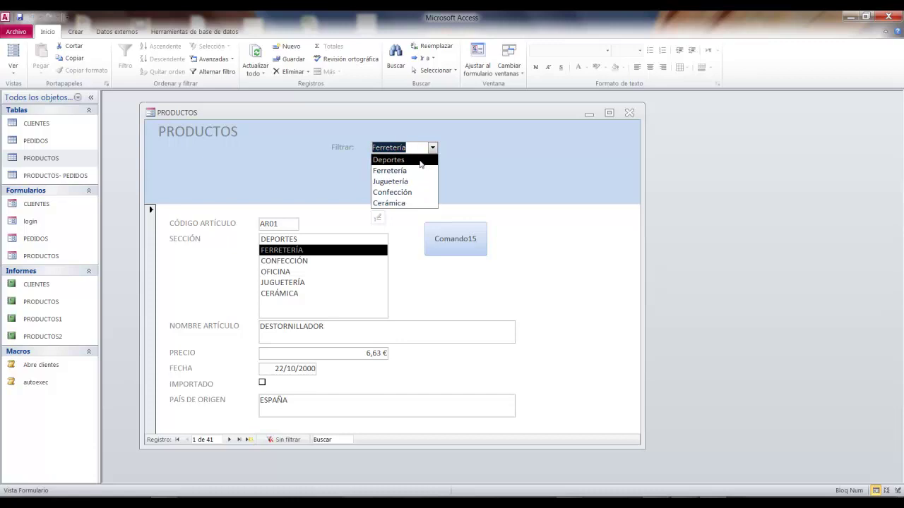
{"action": "left_click", "coordinate": [420, 161]}
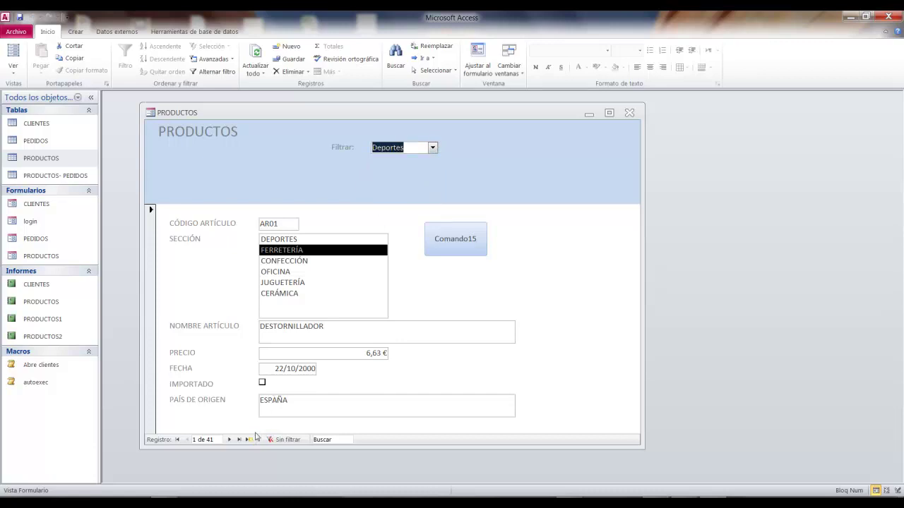
- Browse forward through the product records with Deportes chosen to check whether they are filtered
{"action": "left_click", "coordinate": [229, 440]}
{"action": "left_click", "coordinate": [229, 439]}
{"action": "left_click", "coordinate": [229, 439]}
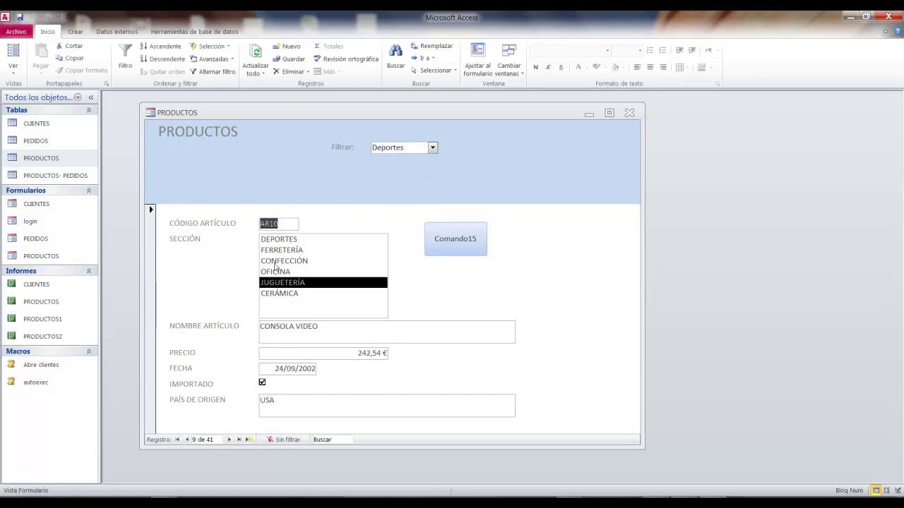
- Return to Design view and add "Oficina" after "Deportes" in the combo box's Origen de la fila value list
{"action": "left_click", "coordinate": [13, 65]}
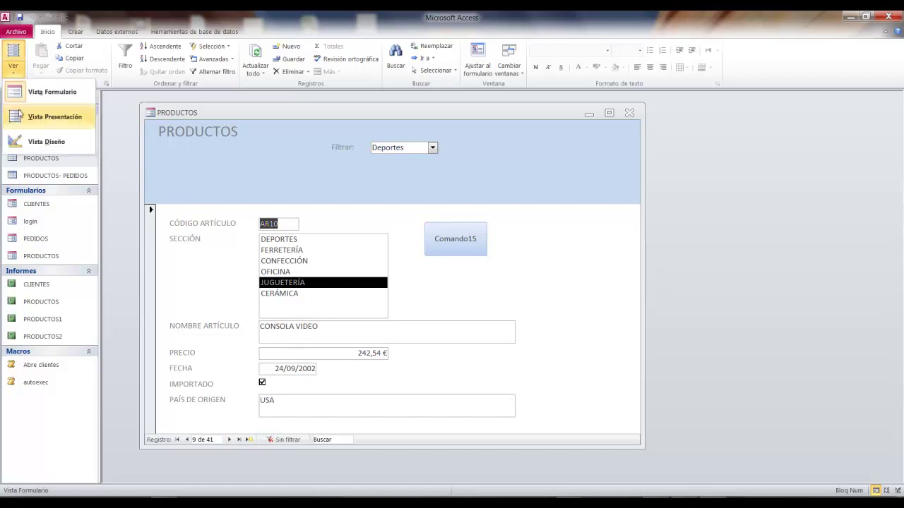
{"action": "left_click", "coordinate": [31, 141]}
{"action": "left_click", "coordinate": [398, 172]}
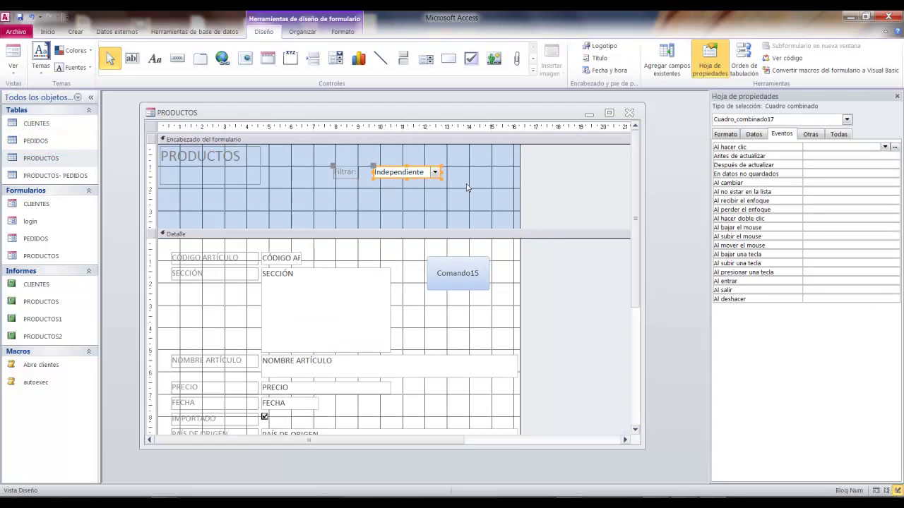
{"action": "left_click", "coordinate": [754, 134]}
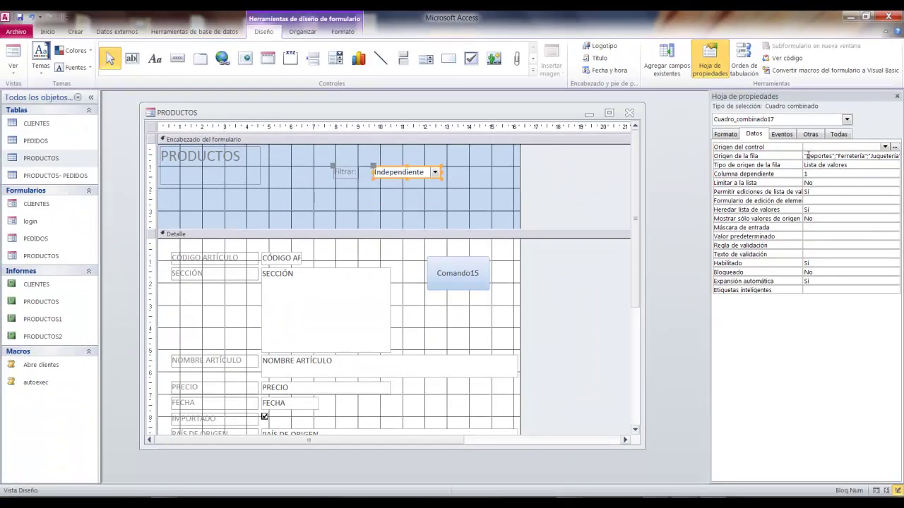
{"action": "left_click", "coordinate": [806, 155]}
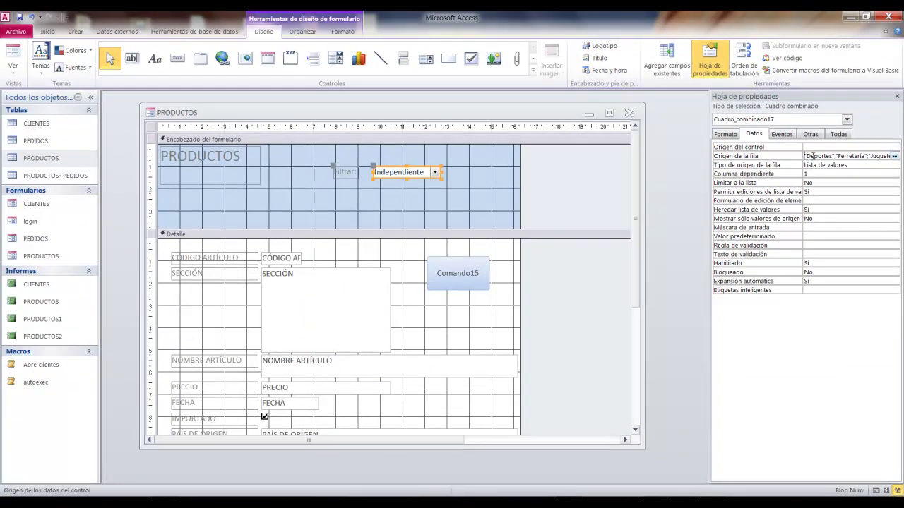
{"action": "left_click", "coordinate": [837, 155]}
{"action": "type", "text": "\"Oficina\";"}
- Check the Filtrar combo box's list of values in Form view and return to Design view
{"action": "left_click", "coordinate": [11, 55]}
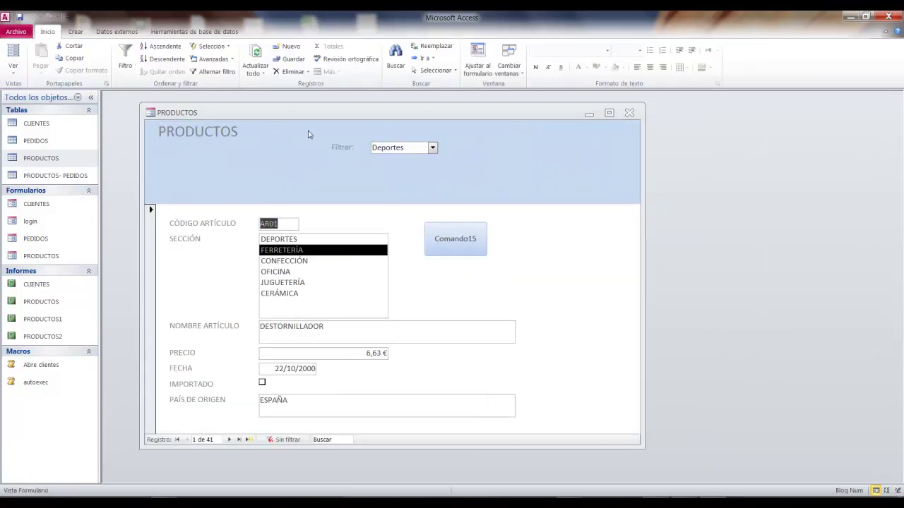
{"action": "left_click", "coordinate": [432, 147]}
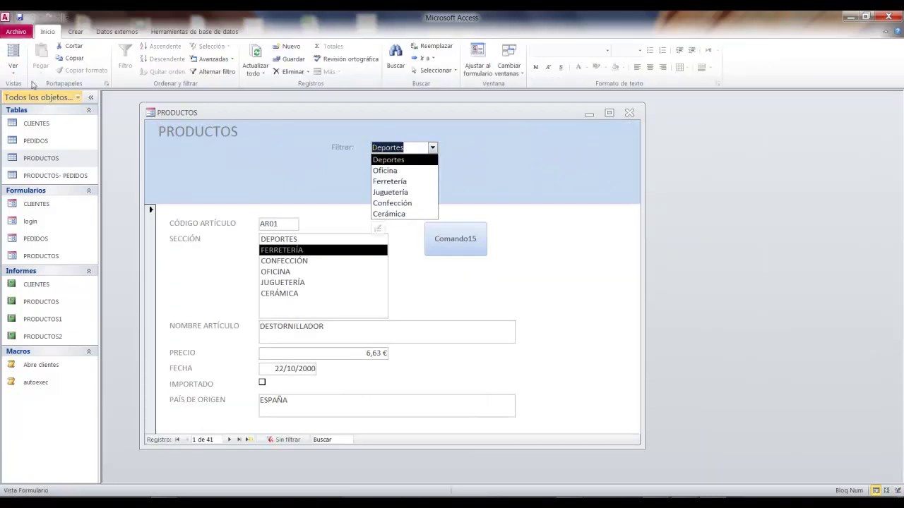
{"action": "left_click", "coordinate": [13, 65]}
{"action": "left_click", "coordinate": [46, 141]}
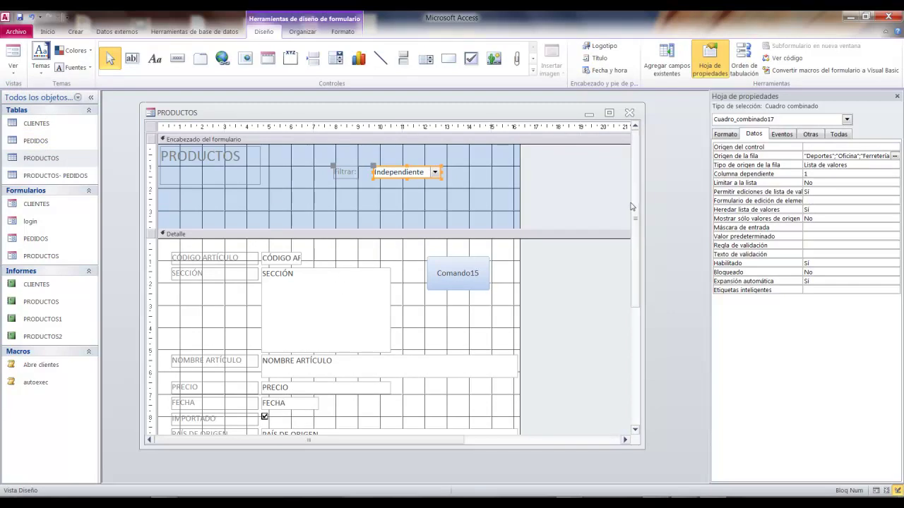
- Select the Filtrar combo box, name it f_seccion and show its event properties
{"action": "left_click", "coordinate": [407, 198]}
{"action": "left_click", "coordinate": [418, 175]}
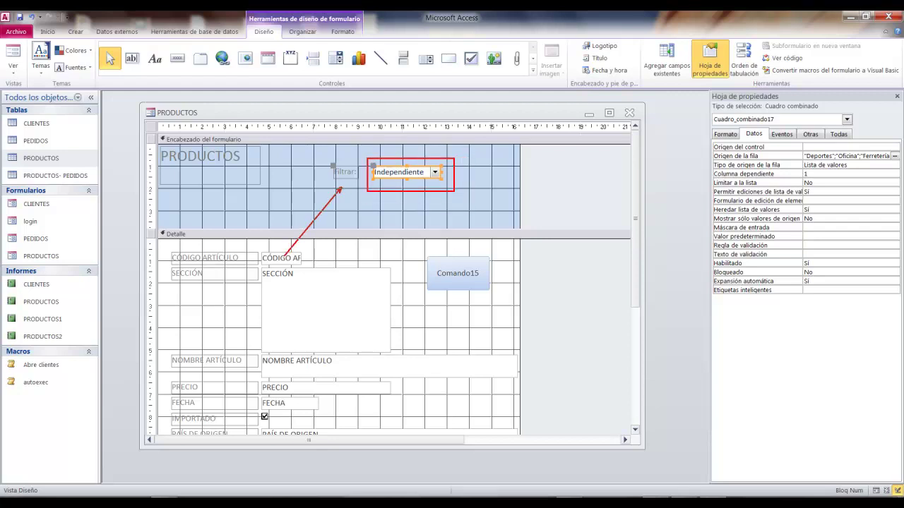
{"action": "left_click", "coordinate": [355, 173]}
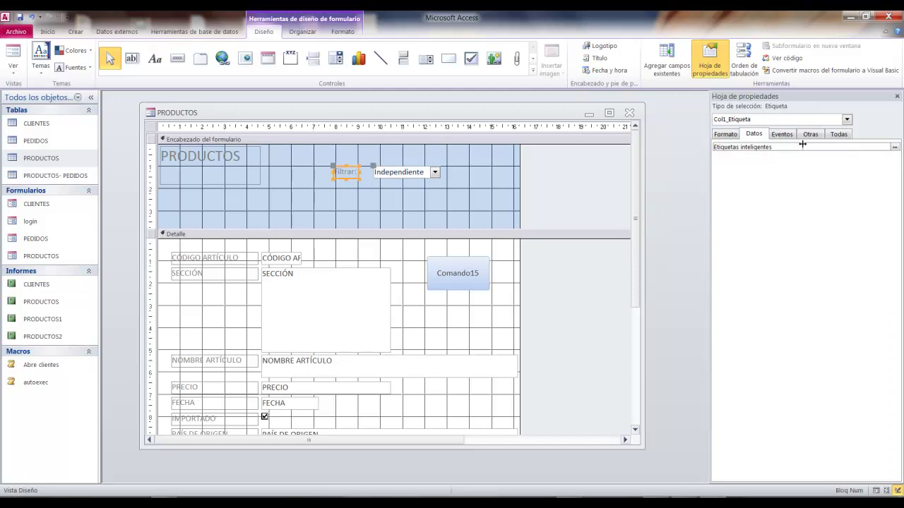
{"action": "left_click", "coordinate": [781, 135]}
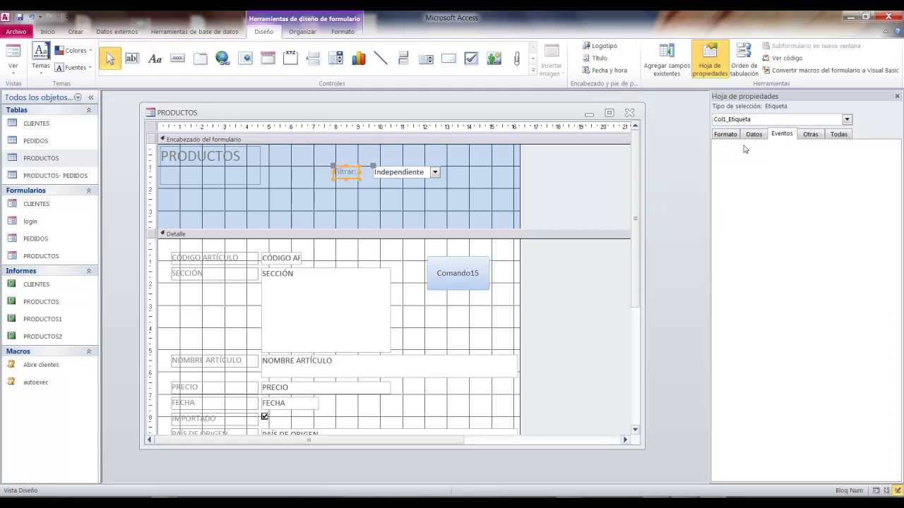
{"action": "left_click", "coordinate": [433, 173]}
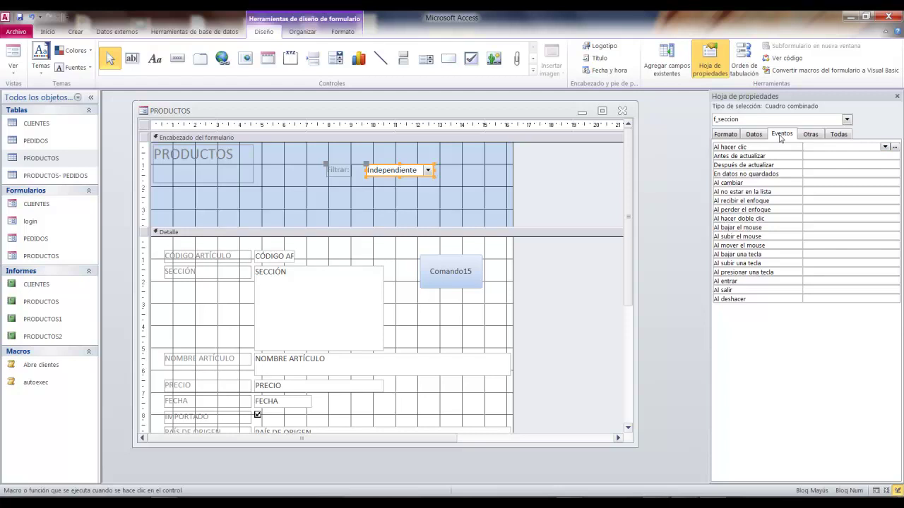
- Create a macro for the f_seccion combo box's Al hacer clic event and add a Si block to it
{"action": "left_click", "coordinate": [896, 148]}
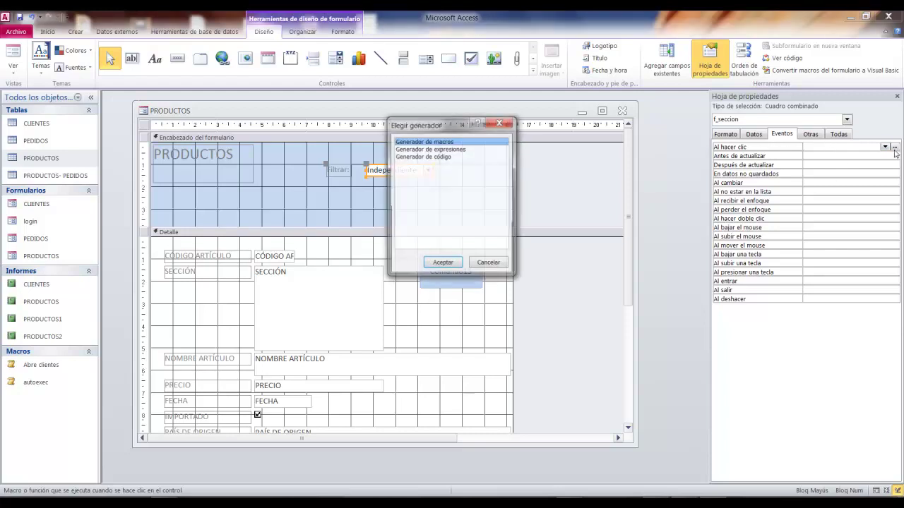
{"action": "left_click", "coordinate": [441, 265]}
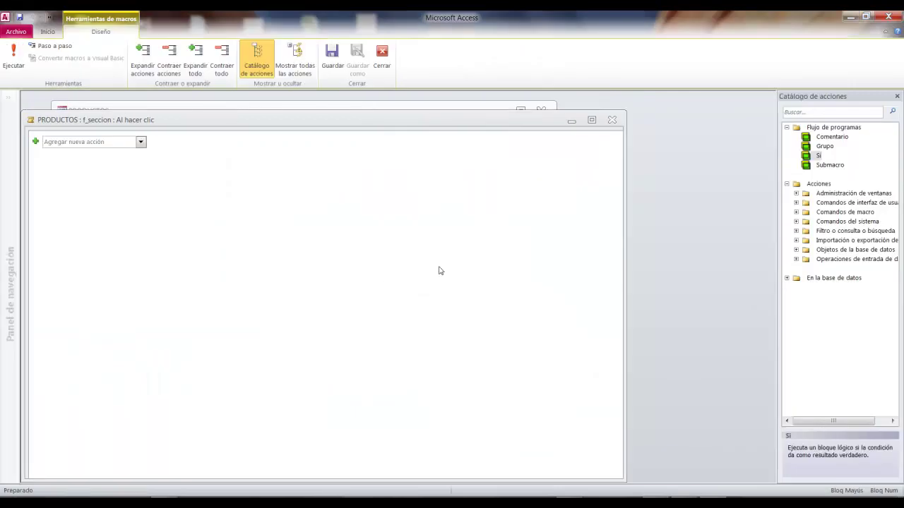
{"action": "left_click_drag", "start_coordinate": [379, 121], "coordinate": [421, 115]}
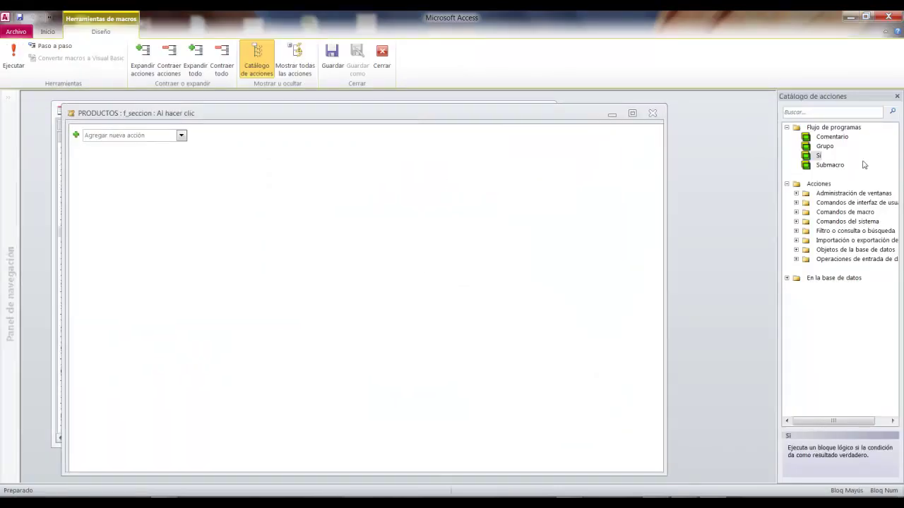
{"action": "left_click_drag", "start_coordinate": [814, 157], "coordinate": [124, 170]}
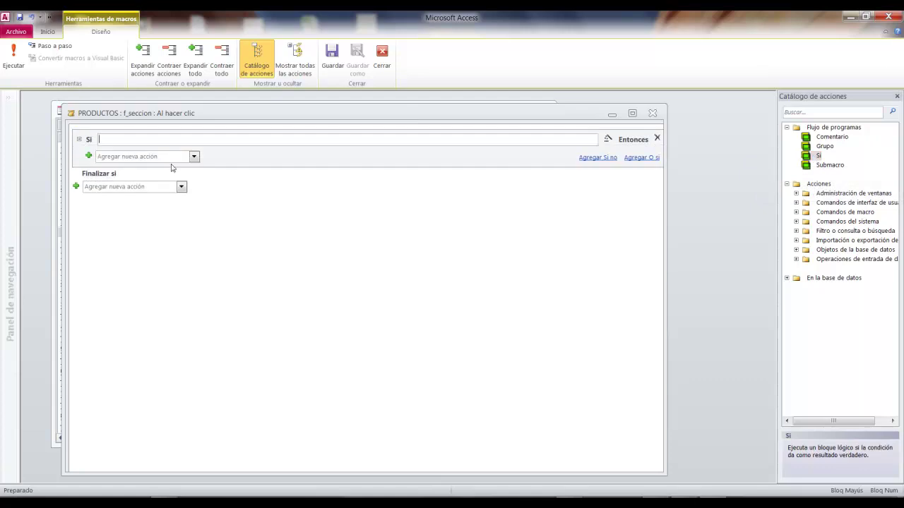
- Build the Si condition [f_seccion]='DEPORTES' in the expression builder and accept it
{"action": "left_click", "coordinate": [607, 140]}
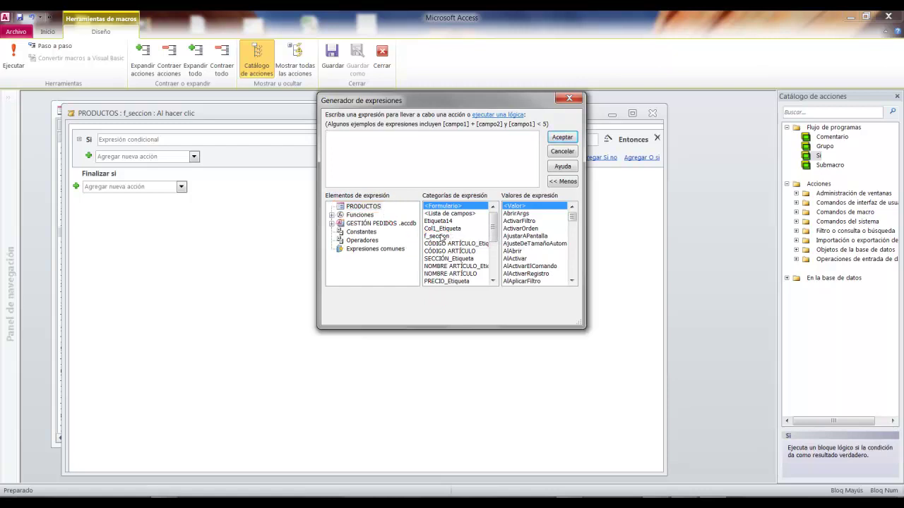
{"action": "double_click", "coordinate": [446, 237]}
{"action": "type", "text": "='DEPORTES"}
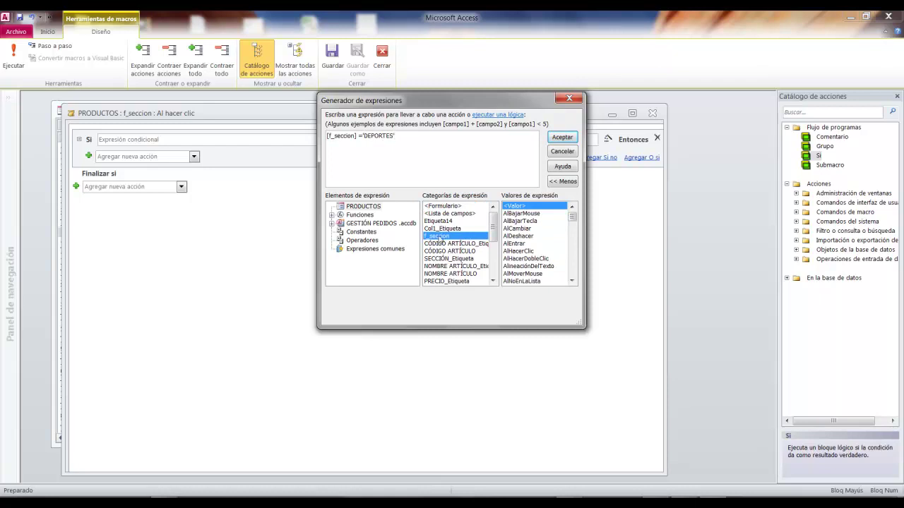
{"action": "left_click", "coordinate": [559, 138]}
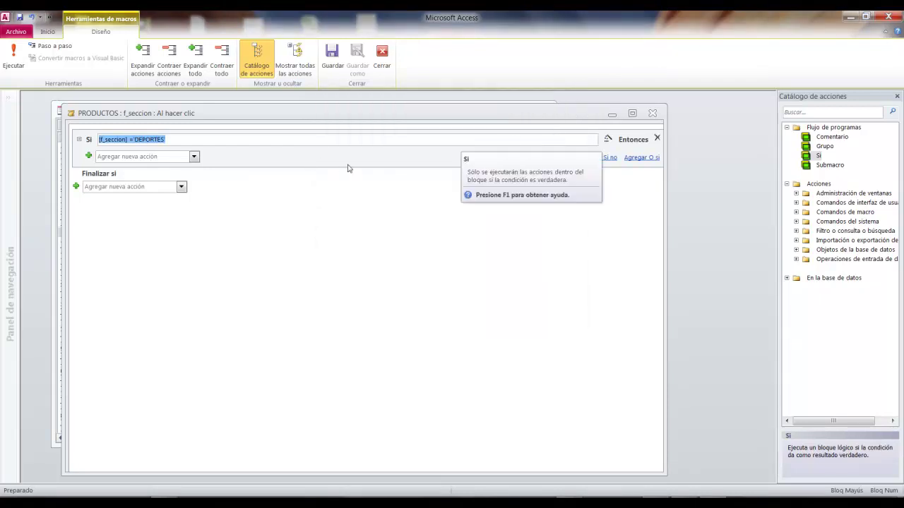
- Add an AplicarFiltro action inside the Si block with the WHERE condition [PRODUCTOS]![SECCIÓN]='DEPORTES'
{"action": "left_click", "coordinate": [194, 157]}
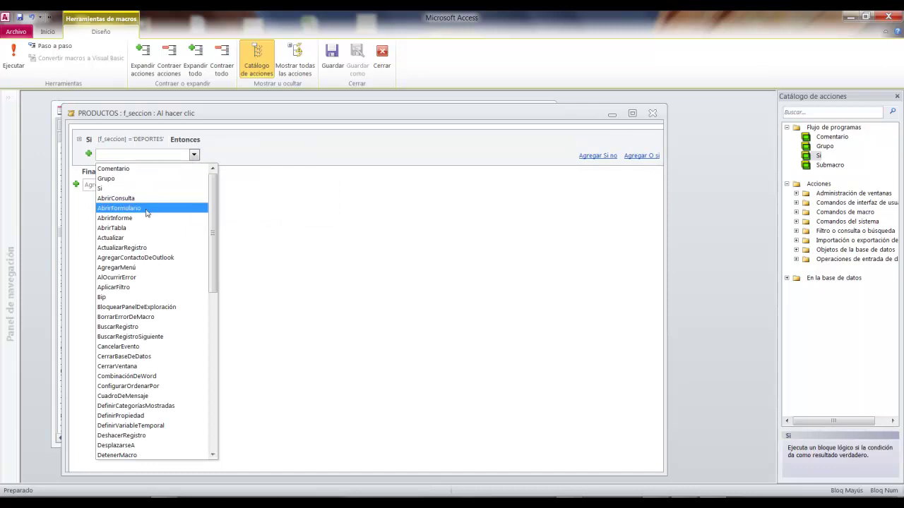
{"action": "left_click", "coordinate": [135, 288]}
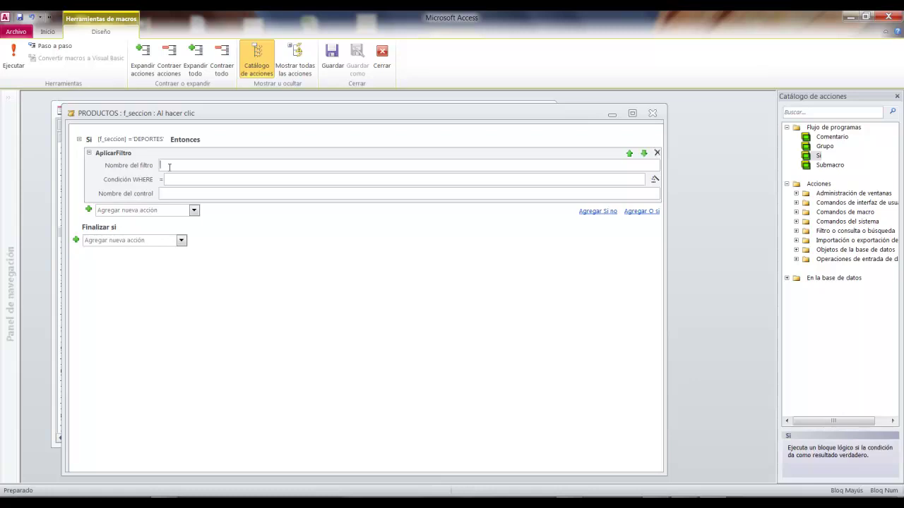
{"action": "left_click", "coordinate": [180, 181]}
{"action": "type", "text": "RODUCTOS]!"}
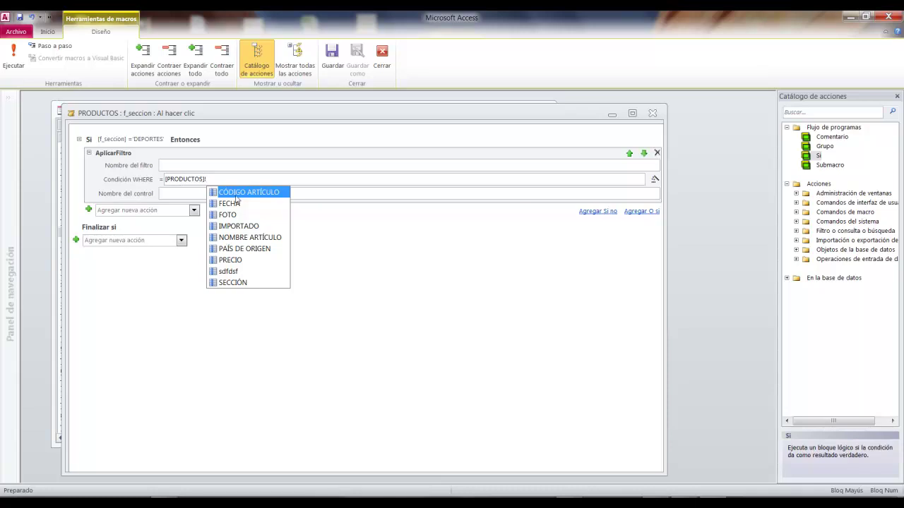
{"action": "type", "text": "[SE"}
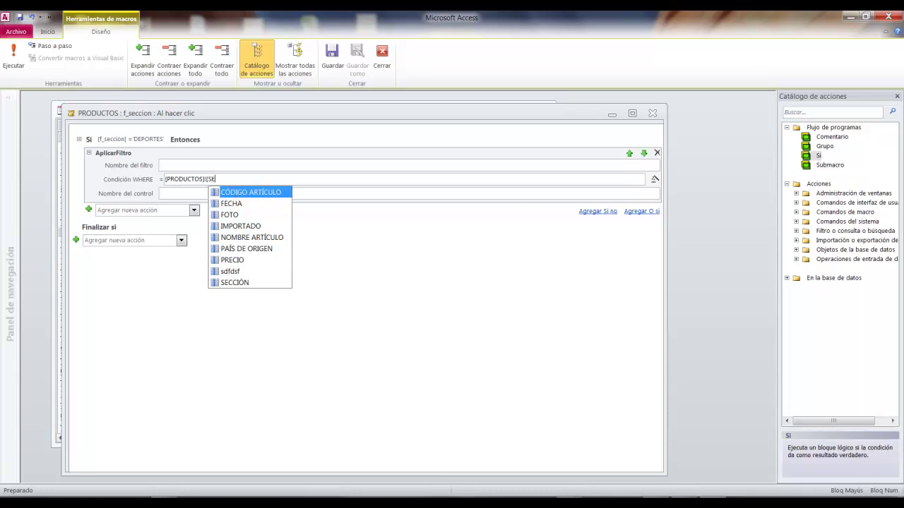
{"action": "type", "text": "CCIÓN"}
{"action": "double_click", "coordinate": [237, 195]}
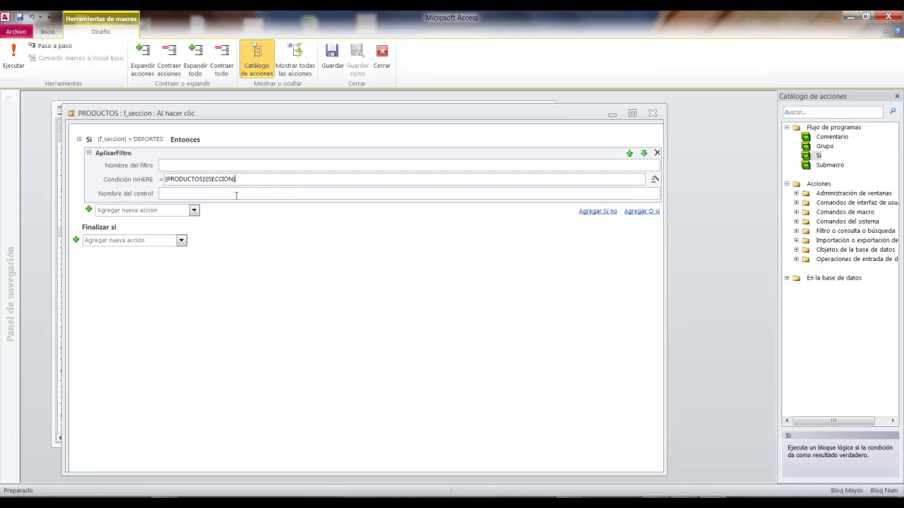
{"action": "type", "text": "='DEPORTES"}
{"action": "left_click_drag", "start_coordinate": [162, 188], "coordinate": [258, 189]}
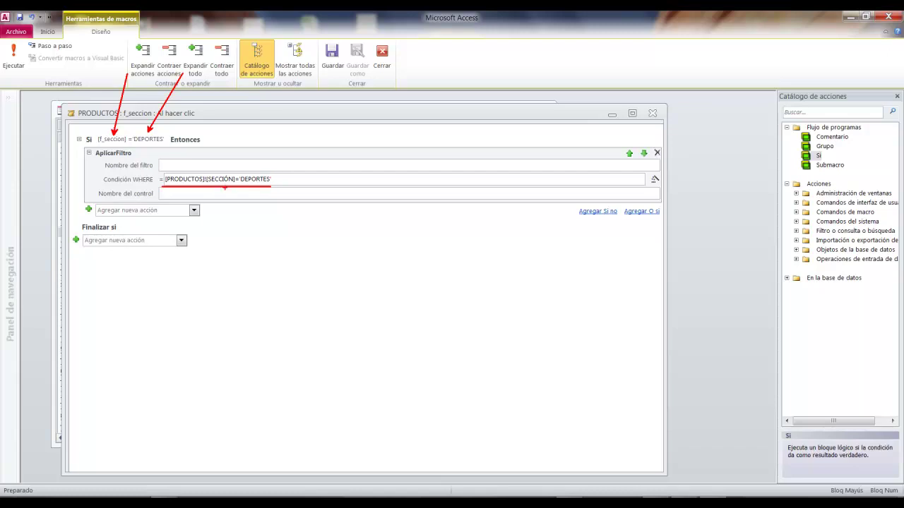
{"action": "left_click_drag", "start_coordinate": [183, 187], "coordinate": [194, 262]}
{"action": "key", "text": "Escape"}
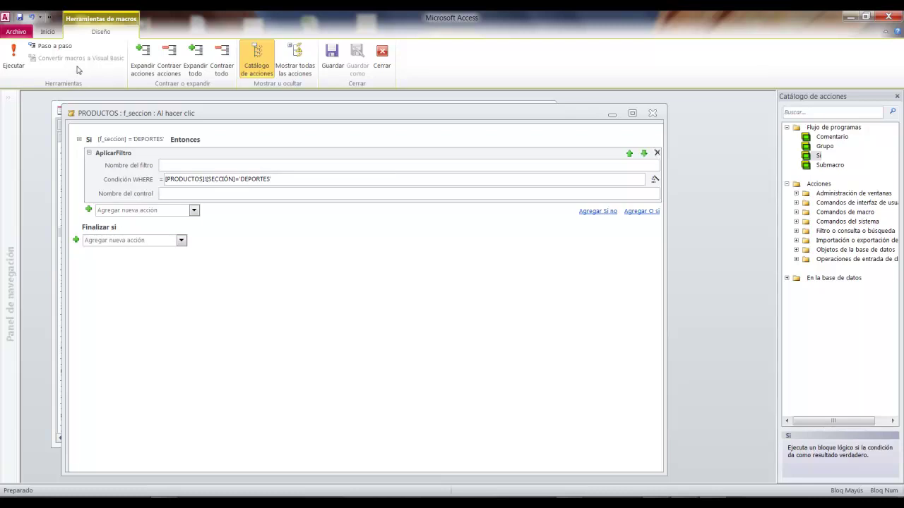
- Save the f_seccion click event macro
{"action": "left_click", "coordinate": [19, 17]}
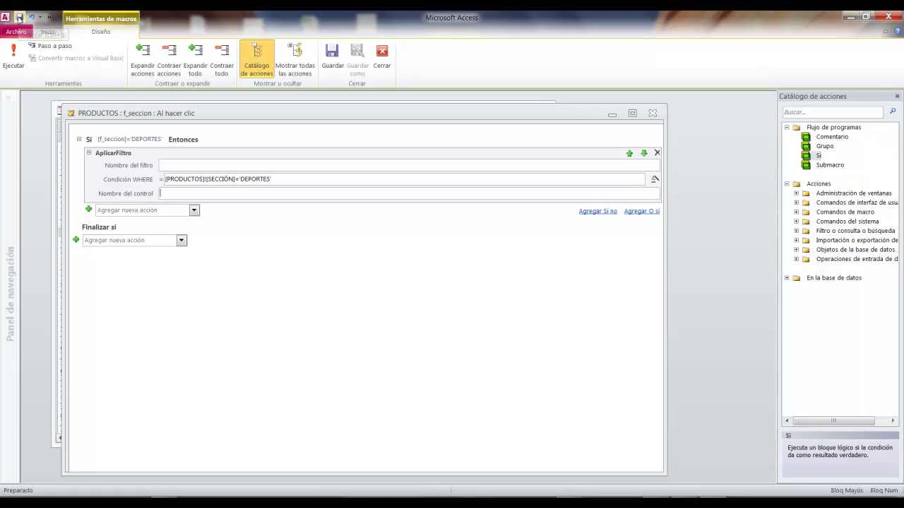
- Close the macro, switch the PRODUCTOS form to form view and filter it by choosing Deportes in the Filtrar list
{"action": "left_click", "coordinate": [654, 114]}
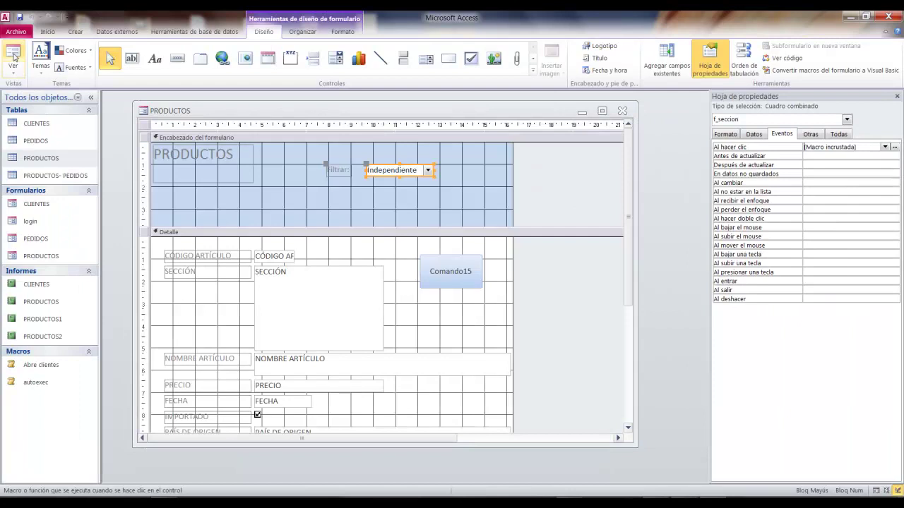
{"action": "left_click", "coordinate": [13, 55]}
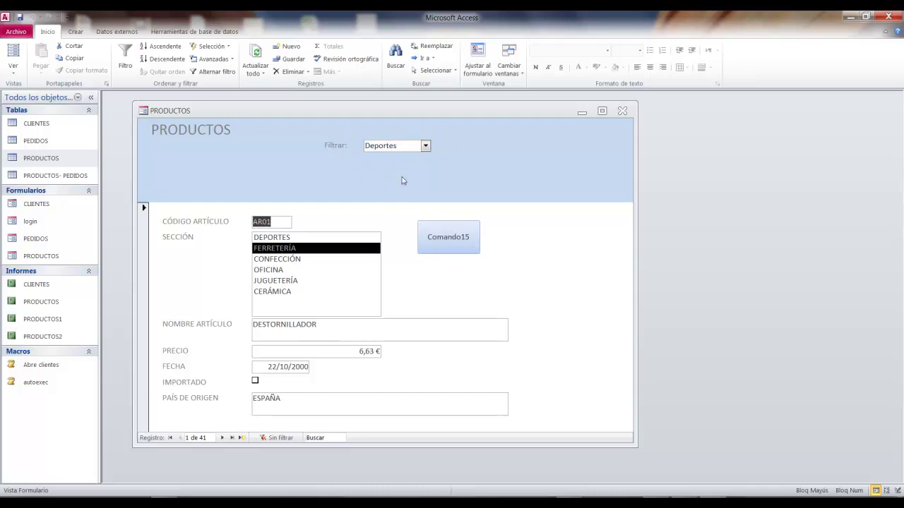
{"action": "left_click", "coordinate": [426, 147]}
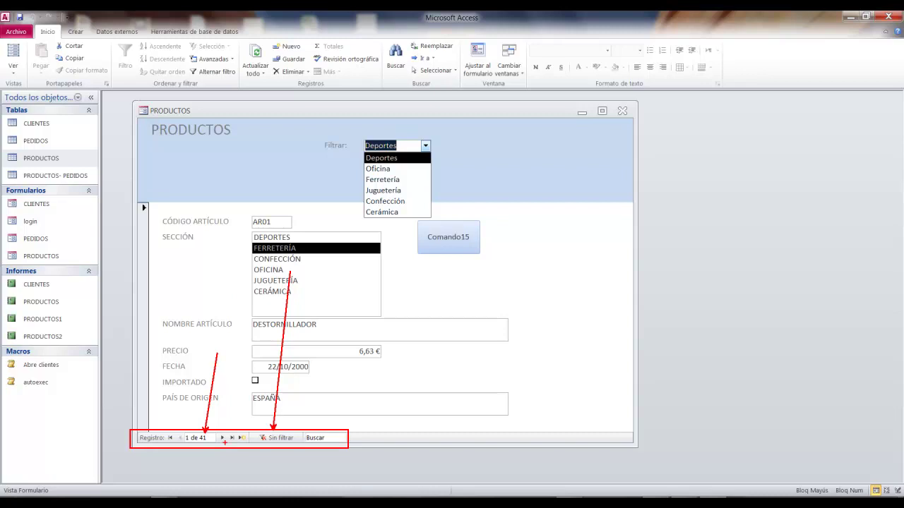
{"action": "left_click_drag", "start_coordinate": [243, 230], "coordinate": [312, 241]}
{"action": "key", "text": "Escape"}
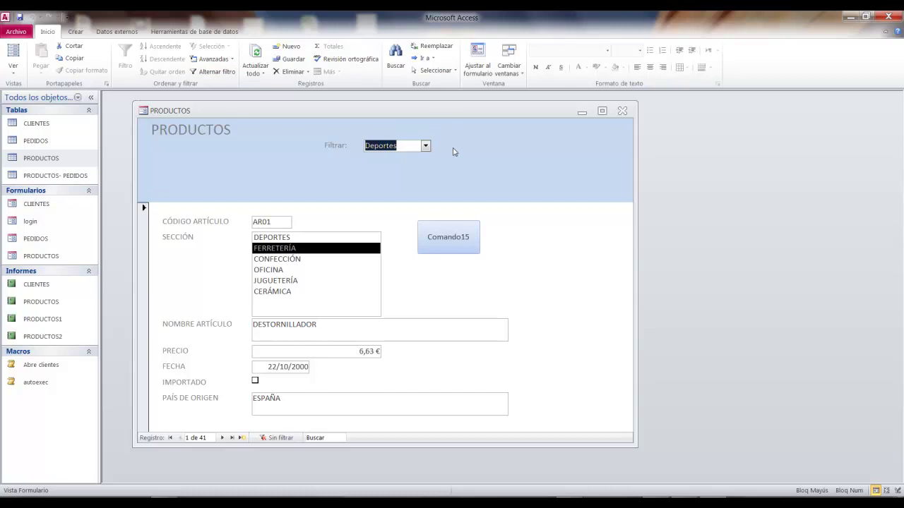
{"action": "left_click", "coordinate": [426, 146]}
{"action": "left_click", "coordinate": [414, 158]}
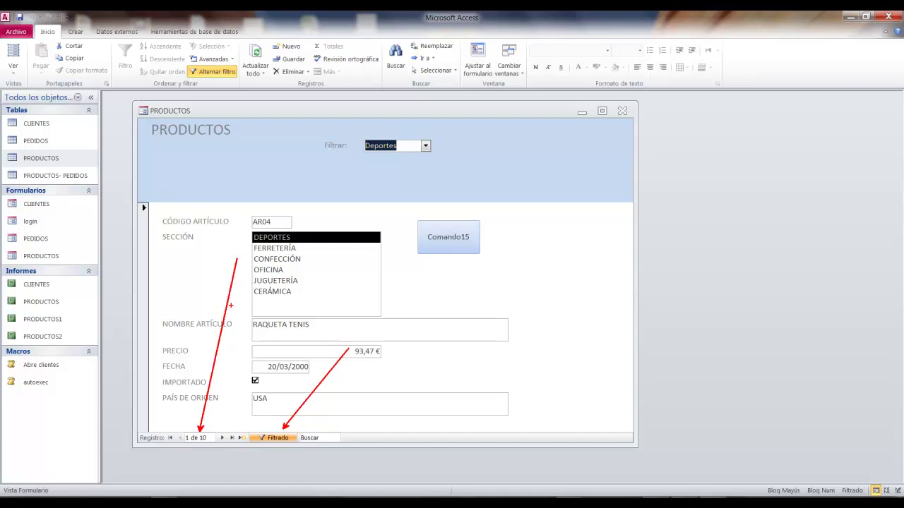
- Browse through the filtered Deportes records and check the other sections offered in the Filtrar list
{"action": "left_click", "coordinate": [223, 438]}
{"action": "left_click", "coordinate": [222, 437]}
{"action": "left_click", "coordinate": [223, 438]}
{"action": "left_click", "coordinate": [222, 437]}
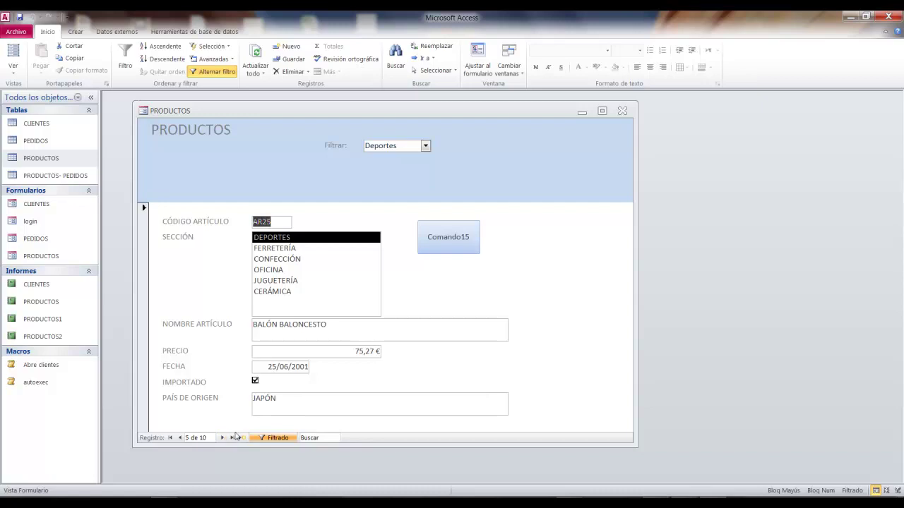
{"action": "left_click", "coordinate": [225, 438]}
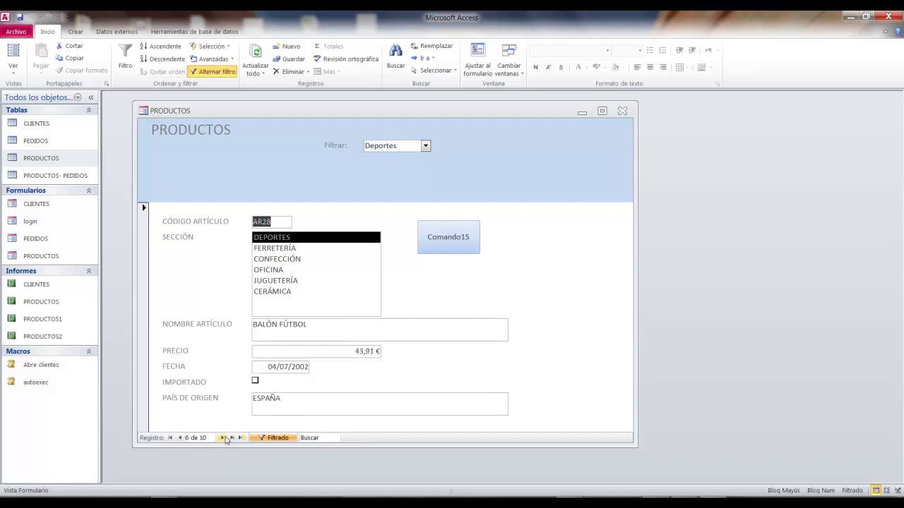
{"action": "left_click", "coordinate": [225, 438]}
{"action": "left_click", "coordinate": [225, 438]}
{"action": "left_click", "coordinate": [226, 438]}
{"action": "left_click", "coordinate": [426, 148]}
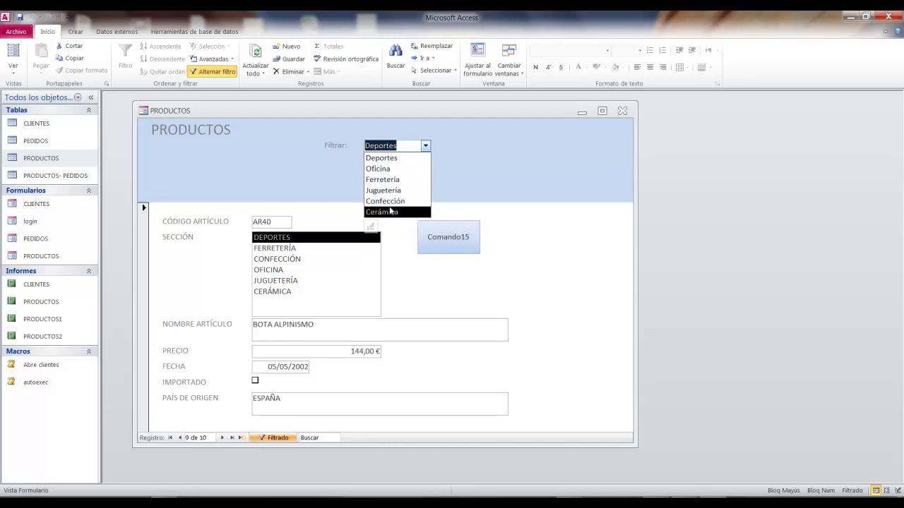
{"action": "left_click", "coordinate": [481, 178]}
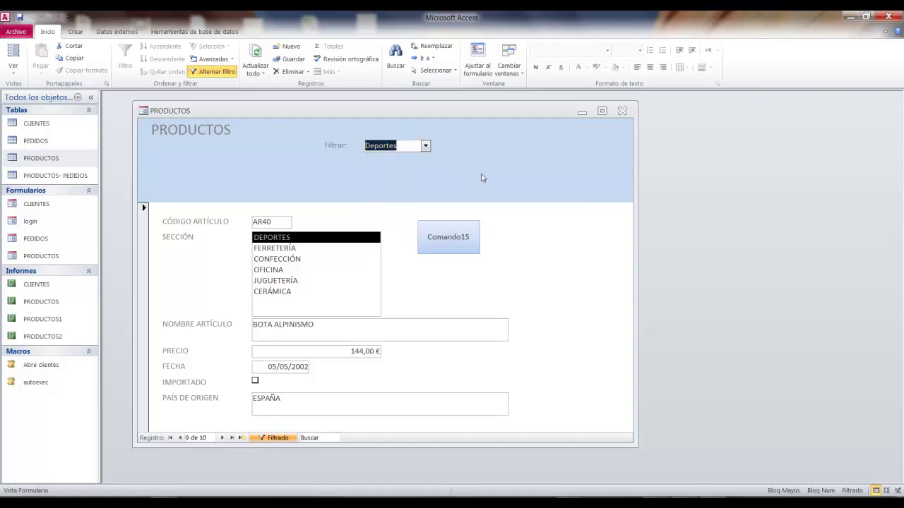
- Return the PRODUCTOS form to design view and reopen the f_seccion Al hacer clic macro for editing
{"action": "left_click", "coordinate": [10, 69]}
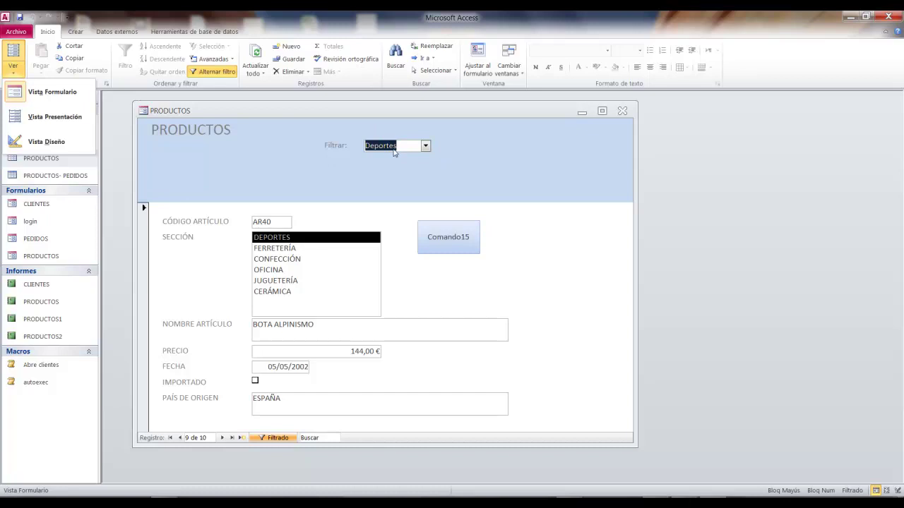
{"action": "left_click", "coordinate": [41, 141]}
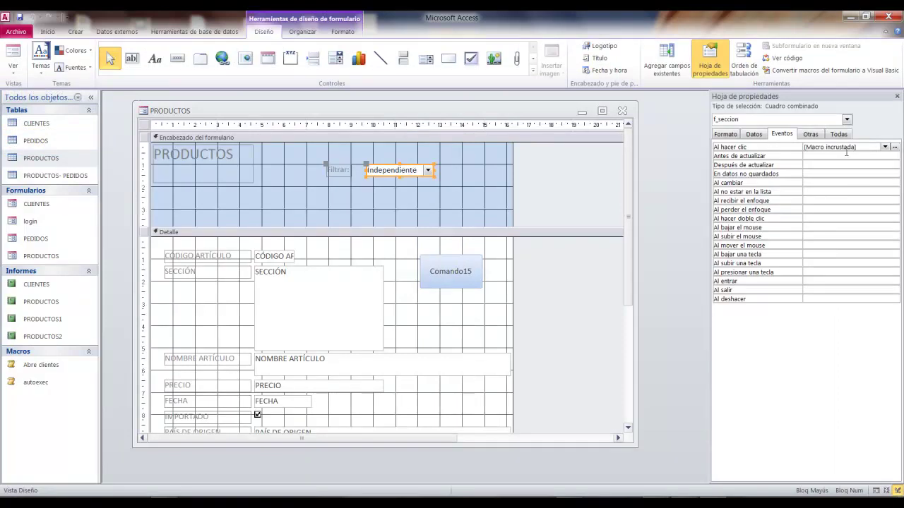
{"action": "left_click", "coordinate": [894, 146]}
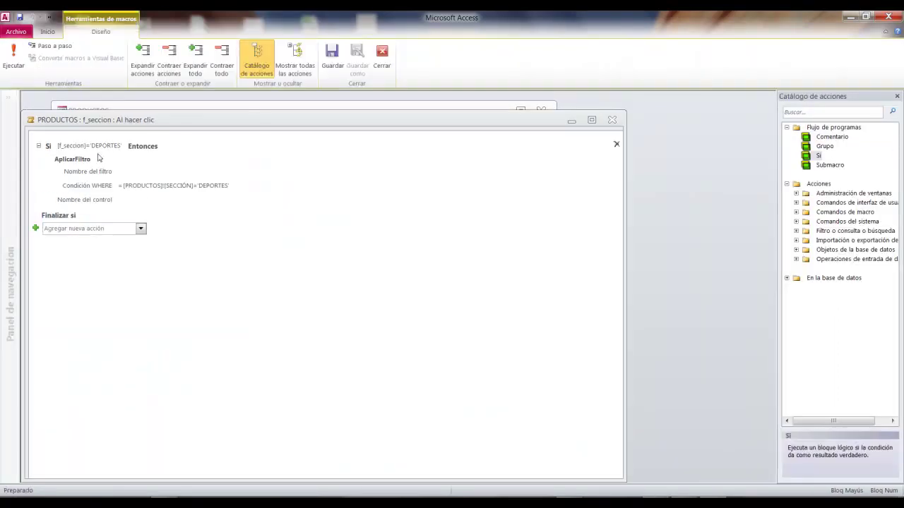
{"action": "mouse_move", "coordinate": [239, 178]}
{"action": "left_click", "coordinate": [95, 179]}
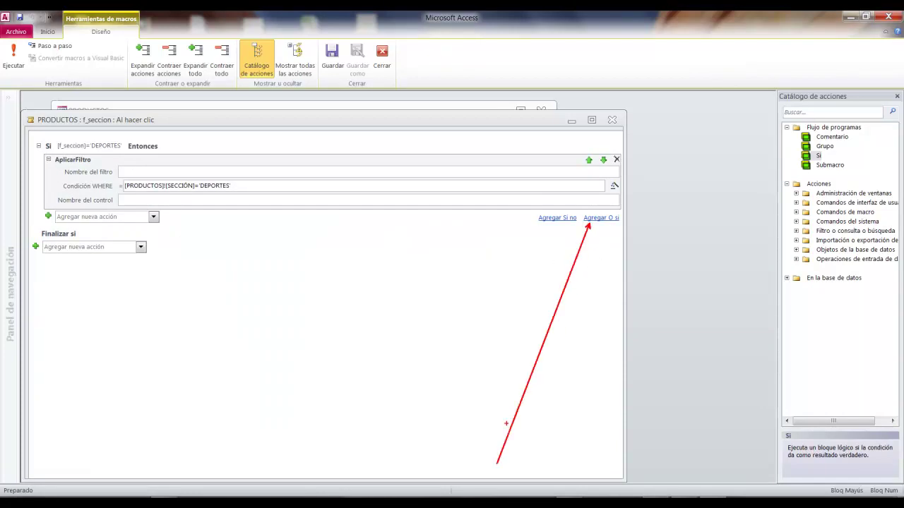
- Add an O si branch to the Si block with the condition [f_seccion]='oficina'
{"action": "left_click", "coordinate": [601, 218]}
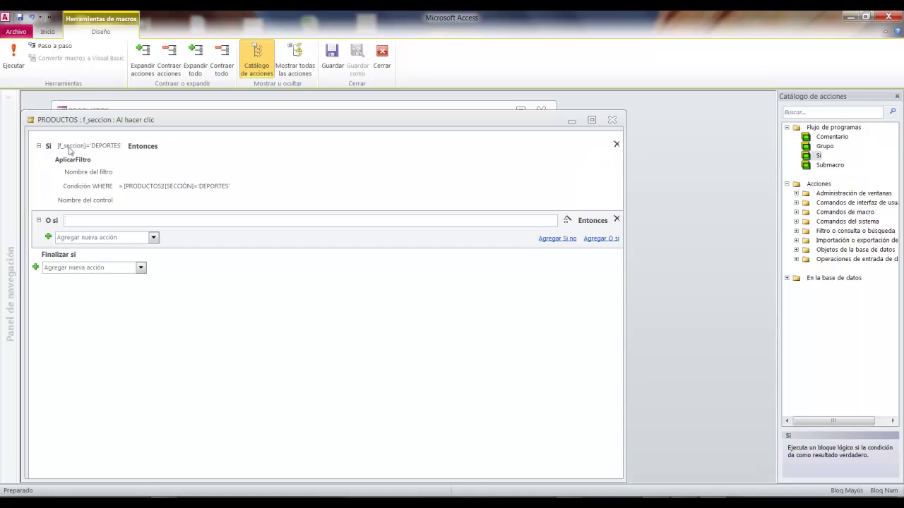
{"action": "left_click", "coordinate": [98, 222]}
{"action": "key", "text": "Caps_Lock"}
{"action": "type", "text": "[f_se"}
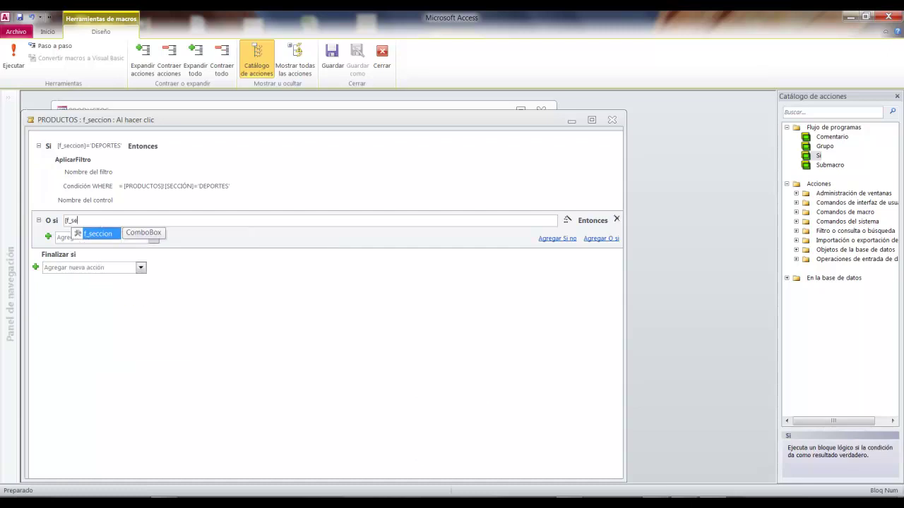
{"action": "type", "text": "ccion"}
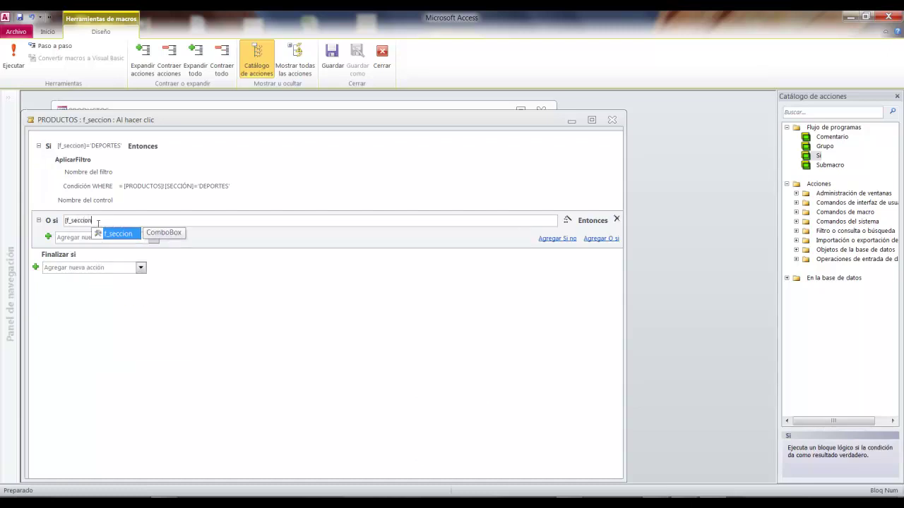
{"action": "type", "text": "]='oficina"}
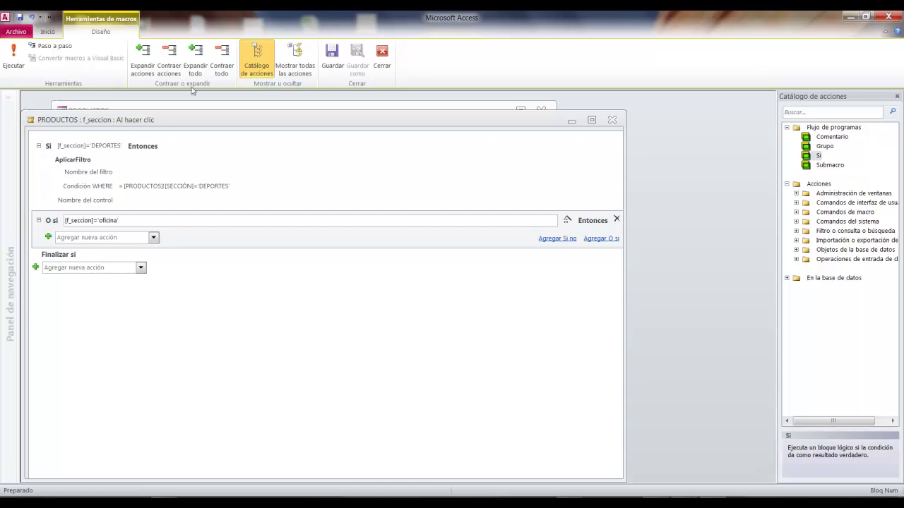
- Add an AplicarFiltro action to the oficina branch with the WHERE condition [PRODUCTOS]![SECCIÓN]='oficina', reusing the DEPORTES expression
{"action": "left_click", "coordinate": [154, 237]}
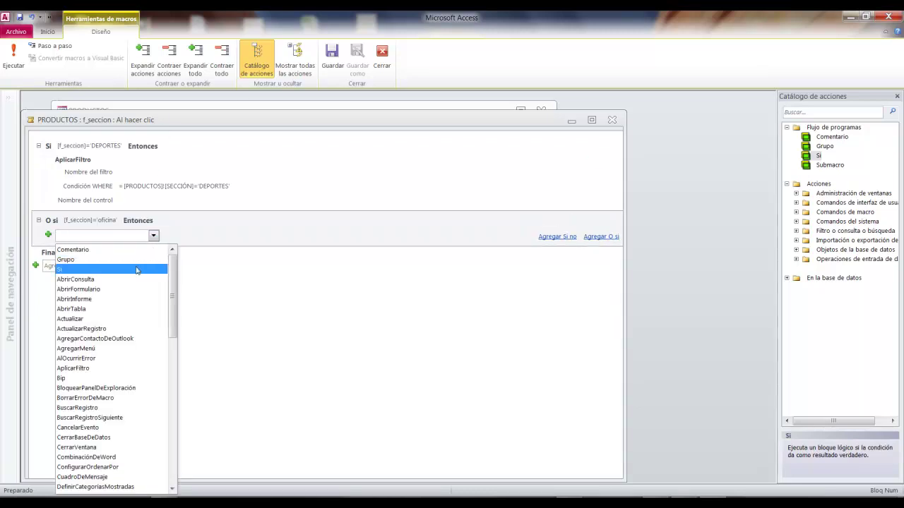
{"action": "left_click", "coordinate": [103, 369]}
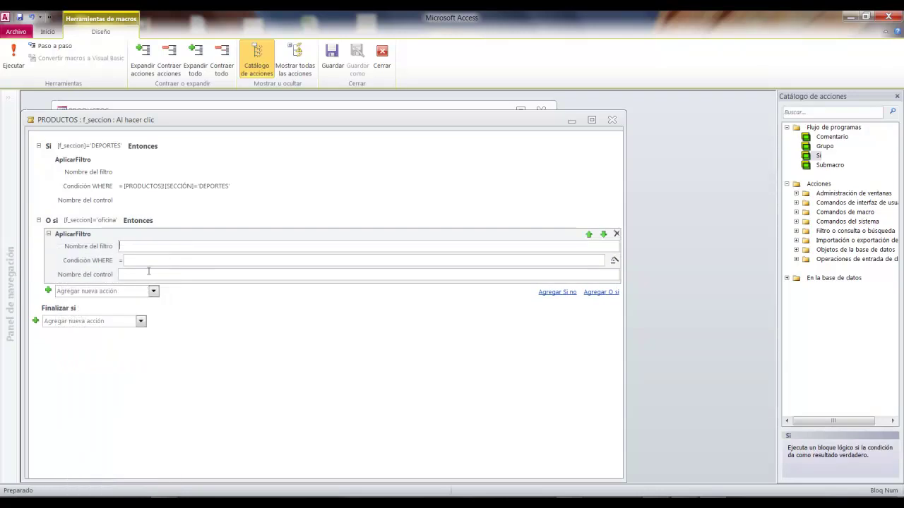
{"action": "left_click", "coordinate": [232, 186]}
{"action": "left_click_drag", "start_coordinate": [232, 186], "coordinate": [125, 186]}
{"action": "key", "text": "ctrl+c"}
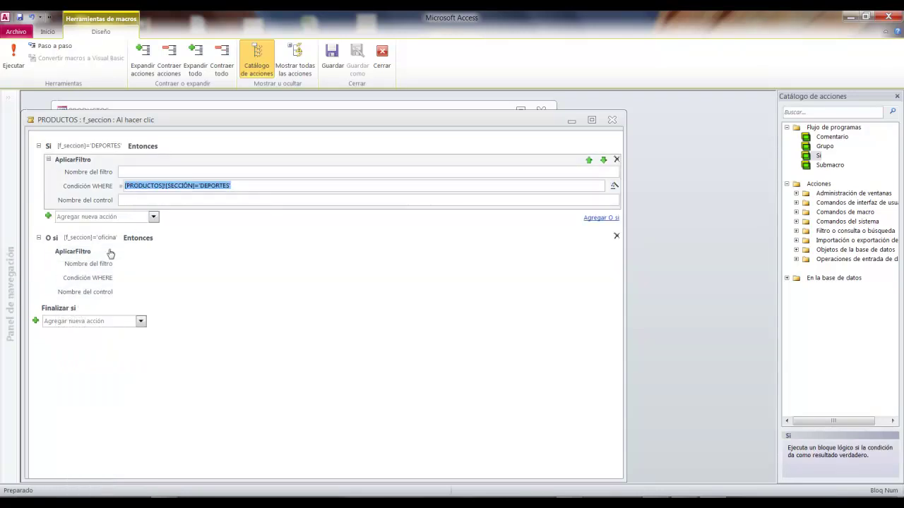
{"action": "left_click", "coordinate": [111, 277]}
{"action": "key", "text": "ctrl+v"}
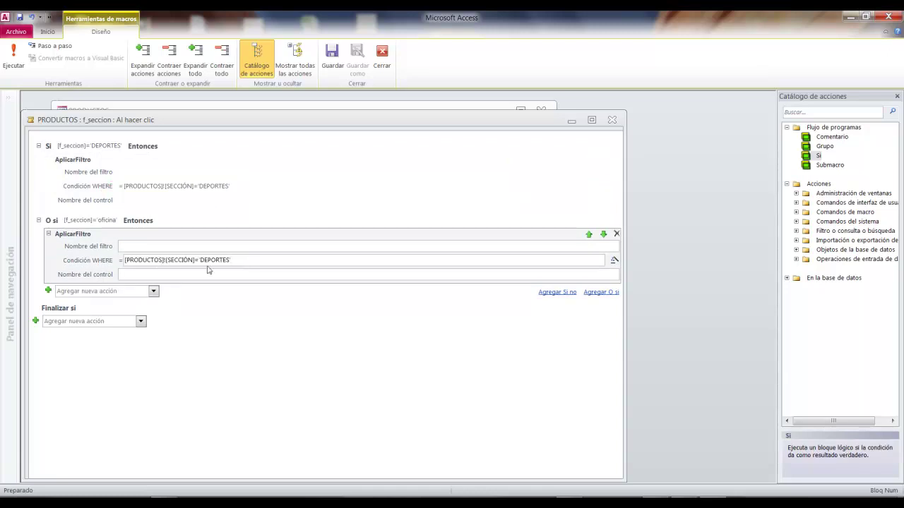
{"action": "left_click_drag", "start_coordinate": [228, 260], "coordinate": [200, 263]}
{"action": "key", "text": "Delete"}
- Add another O si branch with the condition [f_seccion]='juguetería', adapted from a copy of the DEPORTES condition
{"action": "left_click", "coordinate": [599, 292]}
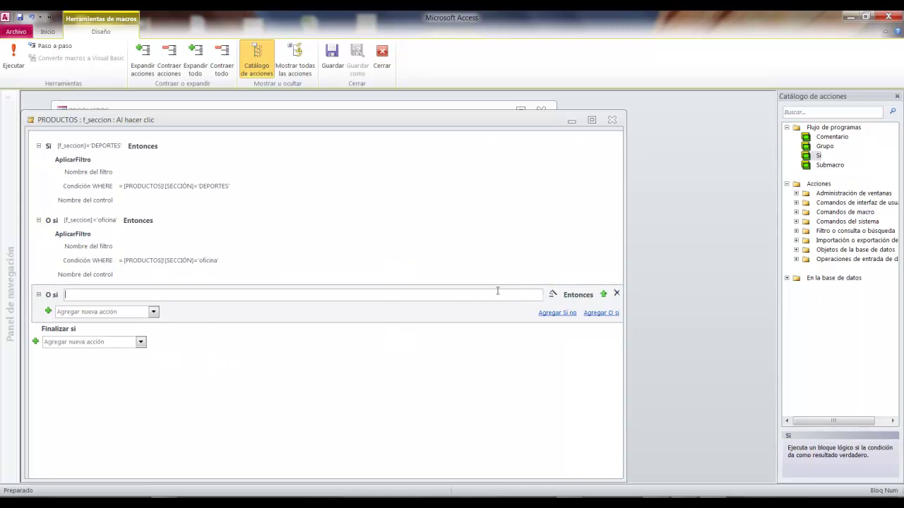
{"action": "left_click", "coordinate": [122, 146]}
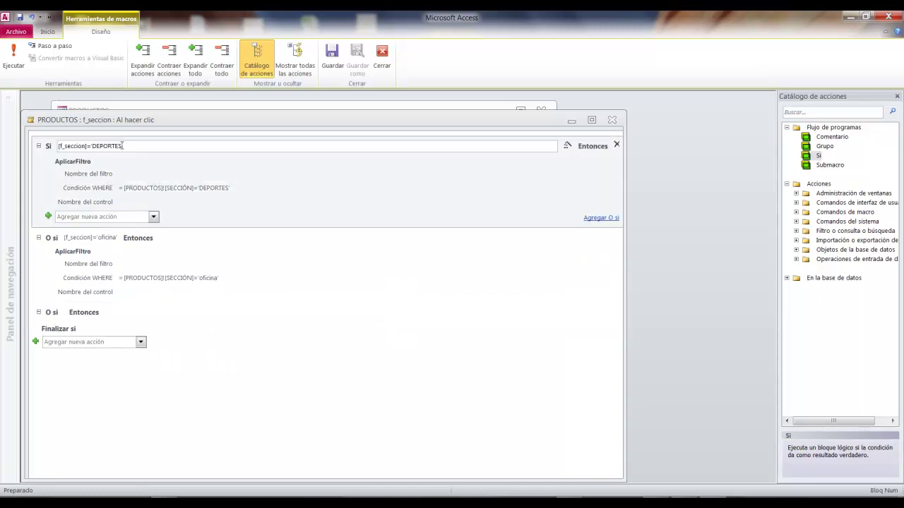
{"action": "left_click_drag", "start_coordinate": [122, 145], "coordinate": [58, 145]}
{"action": "key", "text": "ctrl+c"}
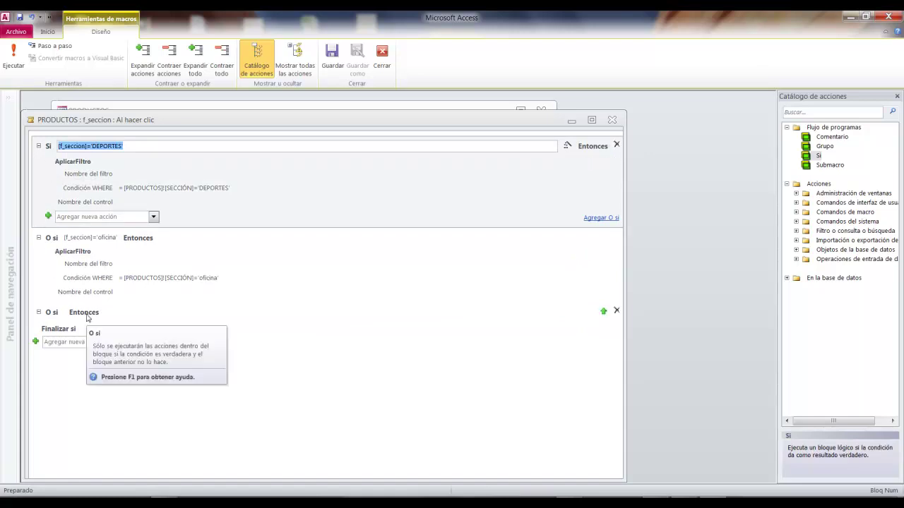
{"action": "left_click", "coordinate": [88, 315]}
{"action": "key", "text": "ctrl+v"}
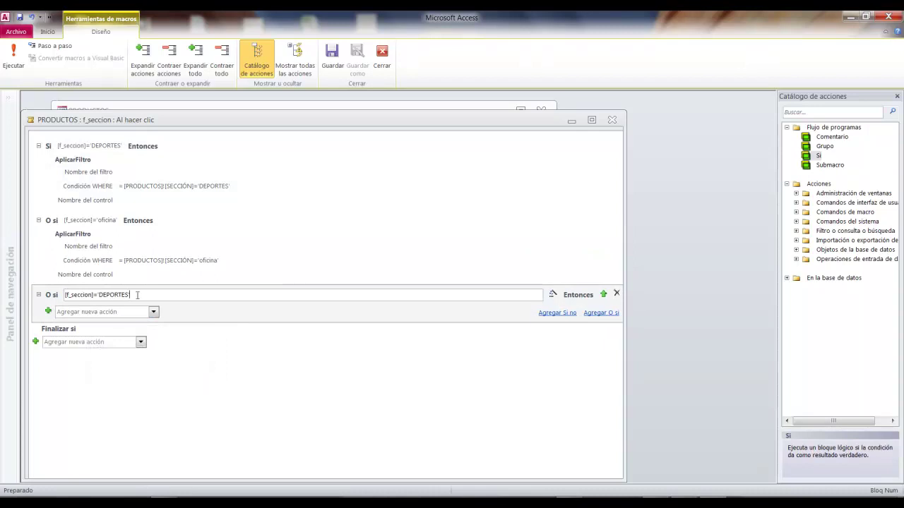
{"action": "key", "text": "BackSpace"}
{"action": "key", "text": "BackSpace"}
{"action": "key", "text": "BackSpace"}
{"action": "key", "text": "BackSpace"}
{"action": "key", "text": "BackSpace"}
{"action": "key", "text": "BackSpace"}
{"action": "type", "text": "juguet"}
- Add an AplicarFiltro action to the juguetería branch with the WHERE condition [PRODUCTOS]![SECCIÓN]='juguetería', reusing the oficina expression
{"action": "left_click", "coordinate": [153, 311]}
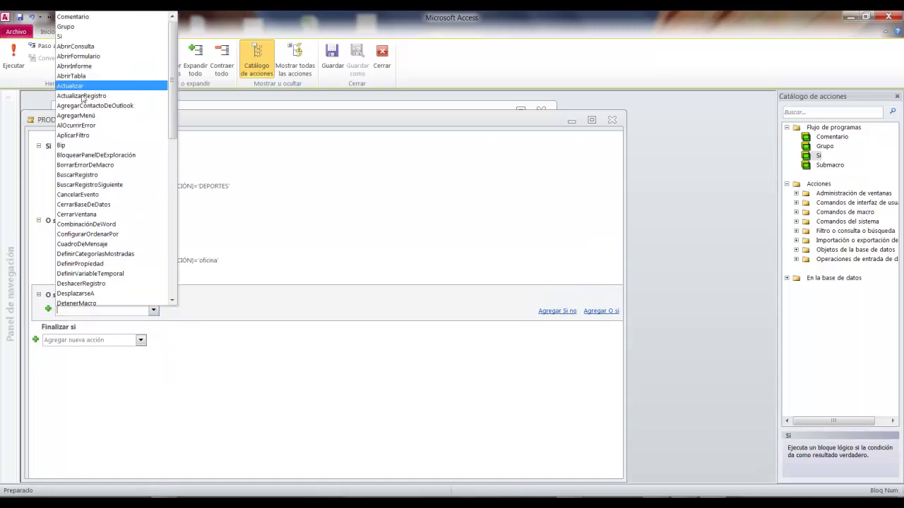
{"action": "left_click", "coordinate": [81, 134]}
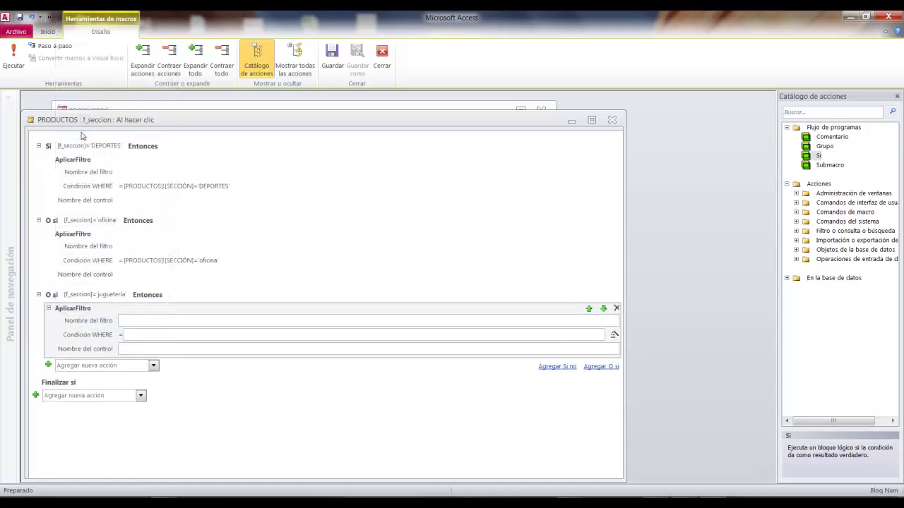
{"action": "left_click", "coordinate": [82, 135]}
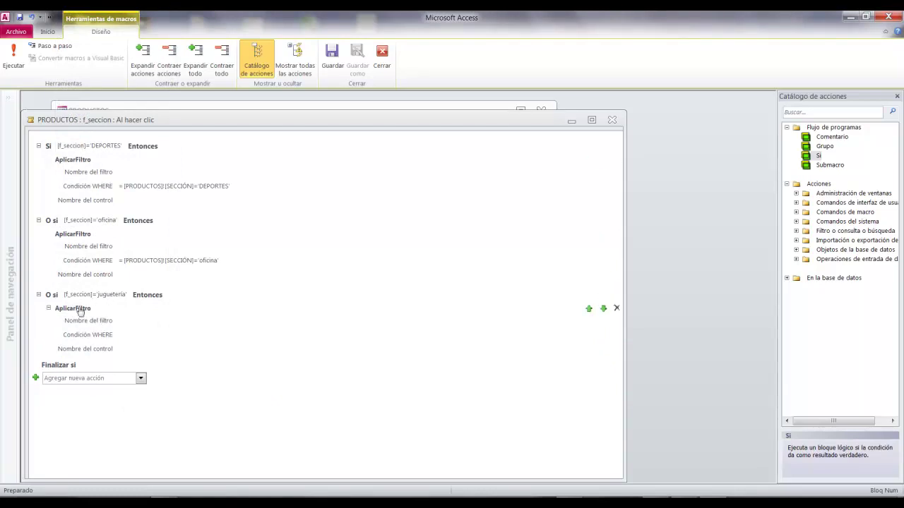
{"action": "left_click", "coordinate": [112, 339]}
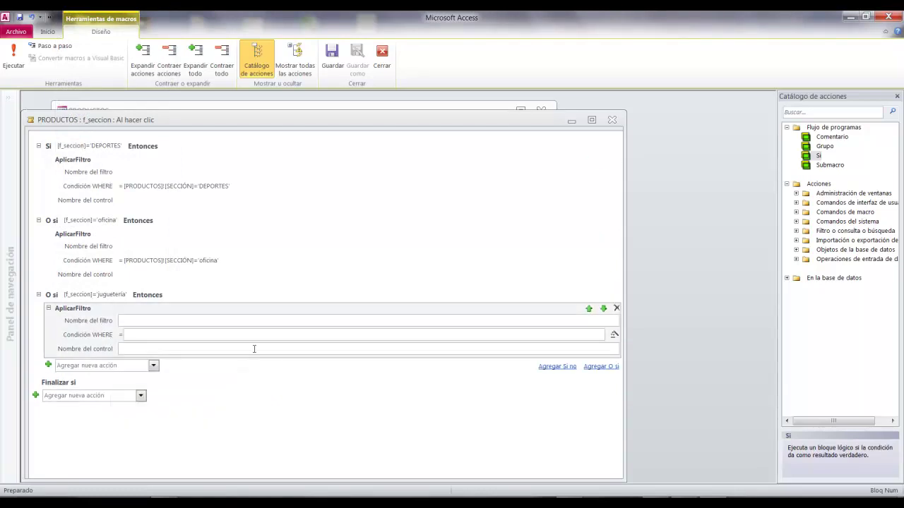
{"action": "left_click", "coordinate": [199, 260]}
{"action": "double_click", "coordinate": [199, 261]}
{"action": "left_click_drag", "start_coordinate": [199, 261], "coordinate": [116, 259]}
{"action": "key", "text": "ctrl+c"}
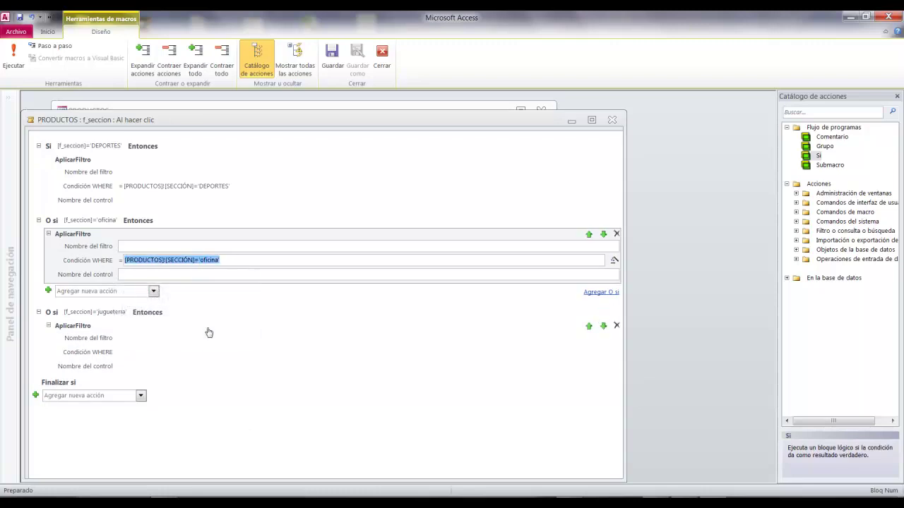
{"action": "left_click", "coordinate": [130, 364]}
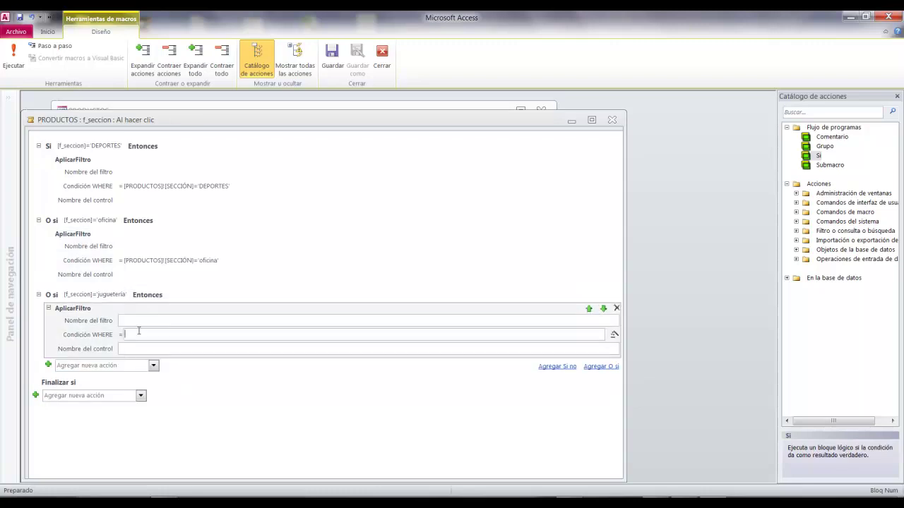
{"action": "key", "text": "ctrl+v"}
{"action": "key", "text": "BackSpace"}
{"action": "key", "text": "BackSpace"}
{"action": "key", "text": "BackSpace"}
{"action": "key", "text": "BackSpace"}
{"action": "type", "text": "jug"}
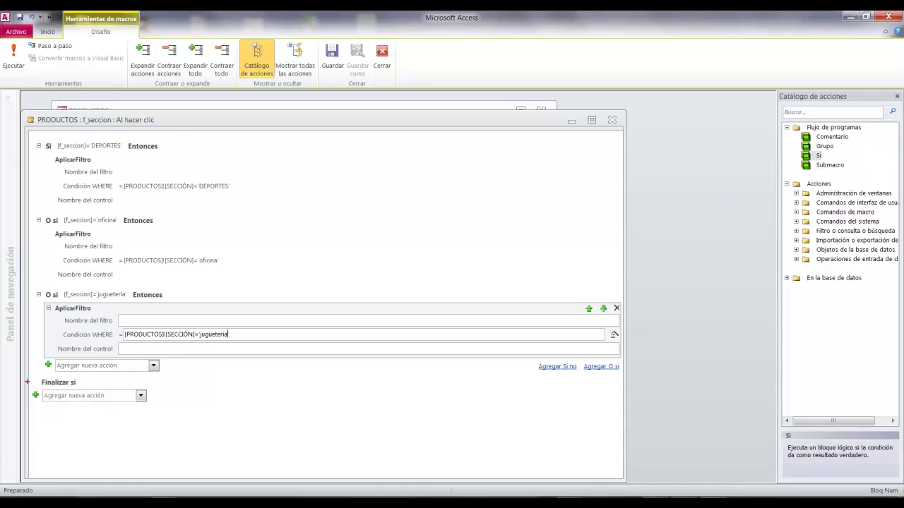
- Add a CuadroDeMensaje action after the end of the Si block with the message "Datos filtrados con éxito"
{"action": "mouse_move", "coordinate": [25, 379]}
{"action": "left_mouse_down"}
{"action": "mouse_move", "coordinate": [85, 390]}
{"action": "mouse_move", "coordinate": [165, 422]}
{"action": "left_mouse_up"}
{"action": "key", "text": "Escape"}
{"action": "left_click", "coordinate": [141, 396]}
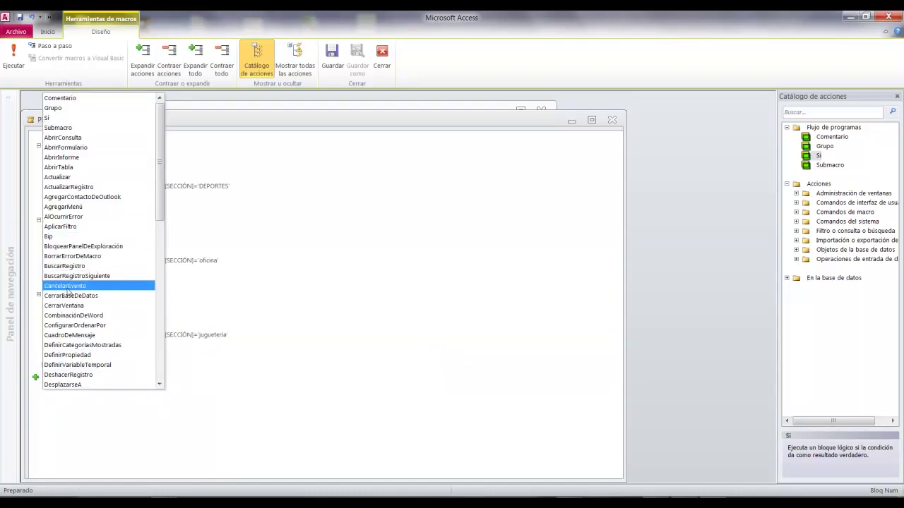
{"action": "left_click", "coordinate": [69, 335]}
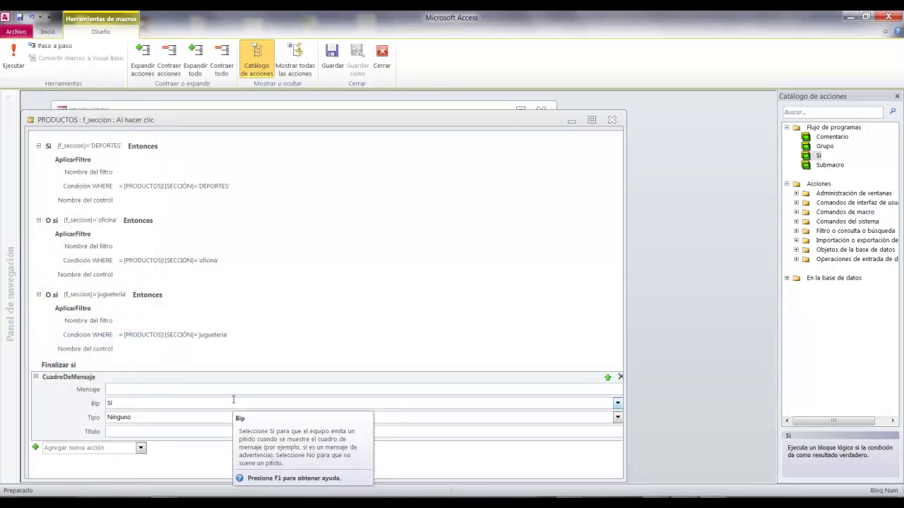
{"action": "type", "text": "Datos filtrados con éxito"}
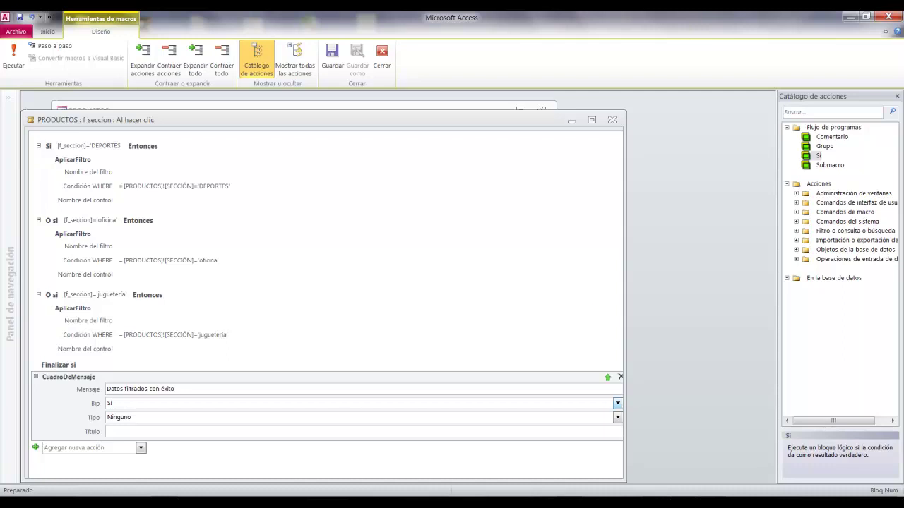
- Save and close the click macro of the Filtrar combo box, and switch the PRODUCTOS form to Form view
{"action": "left_click", "coordinate": [21, 15]}
{"action": "left_click", "coordinate": [612, 119]}
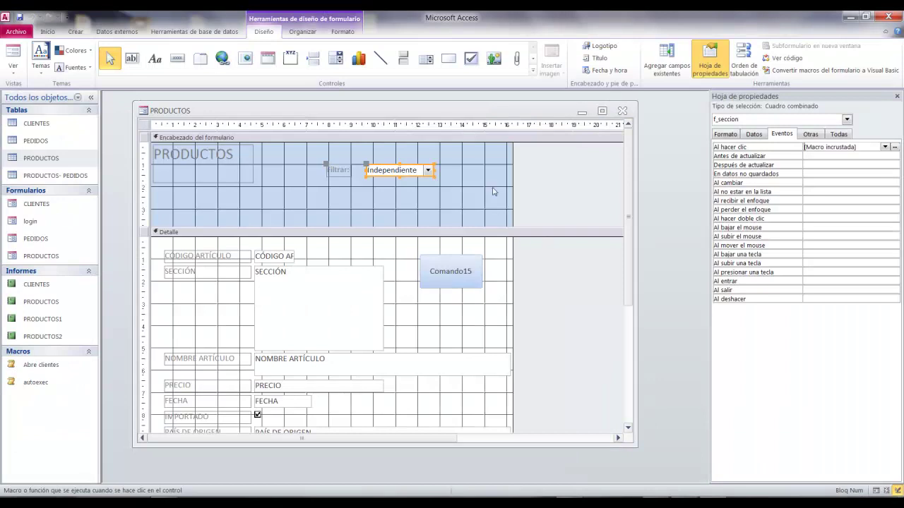
{"action": "left_click", "coordinate": [17, 55]}
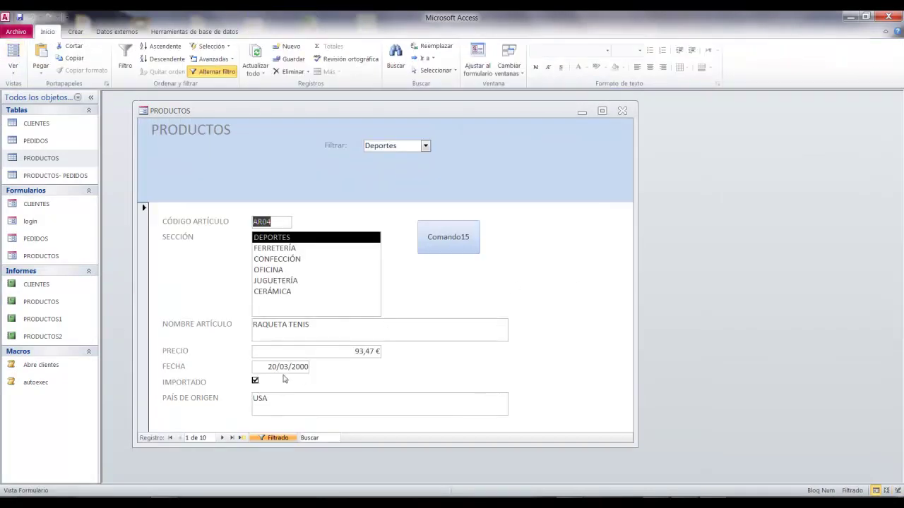
- Turn off the form's existing filter, filter the products by Oficina, accept the message and browse the filtered records
{"action": "left_click", "coordinate": [220, 74]}
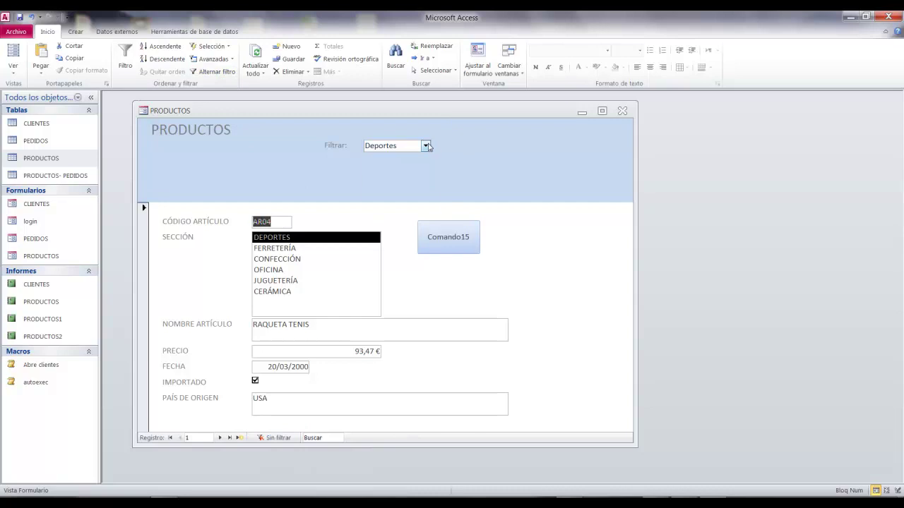
{"action": "left_click", "coordinate": [427, 145]}
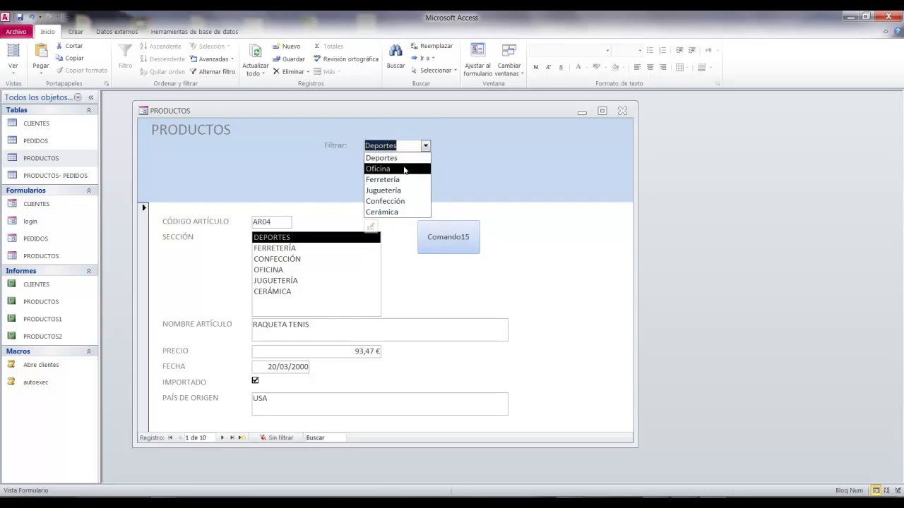
{"action": "left_click", "coordinate": [403, 169]}
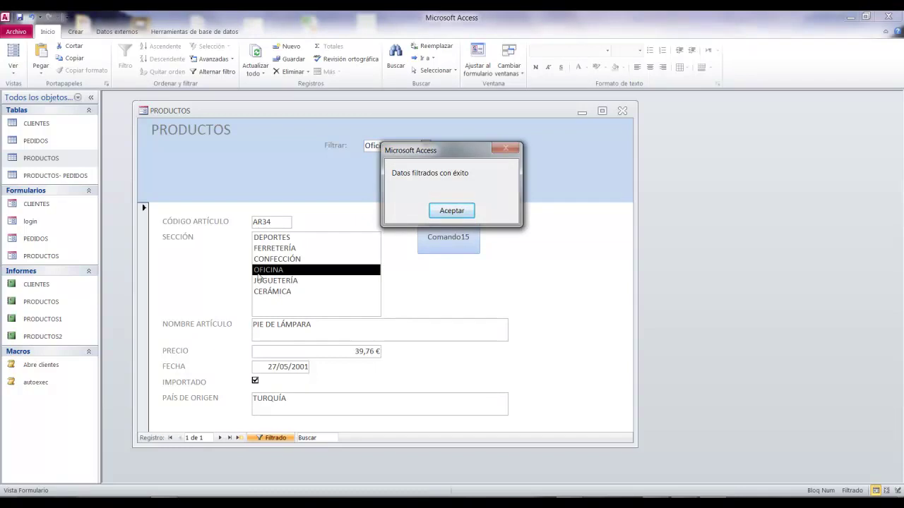
{"action": "left_click", "coordinate": [452, 210]}
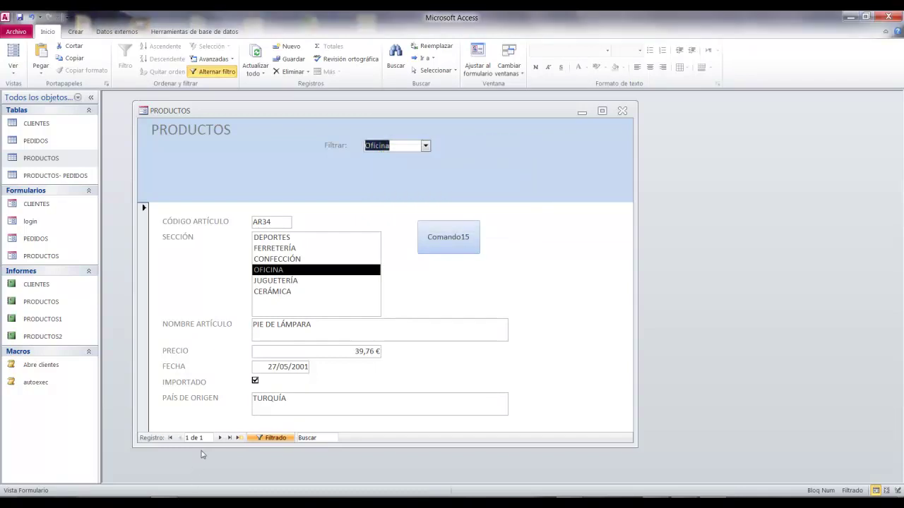
{"action": "left_click", "coordinate": [221, 438]}
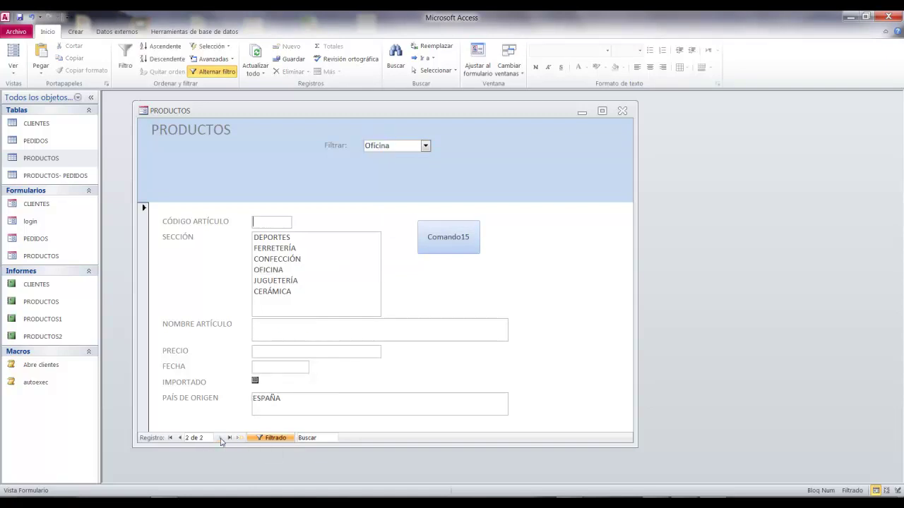
{"action": "left_click", "coordinate": [181, 438]}
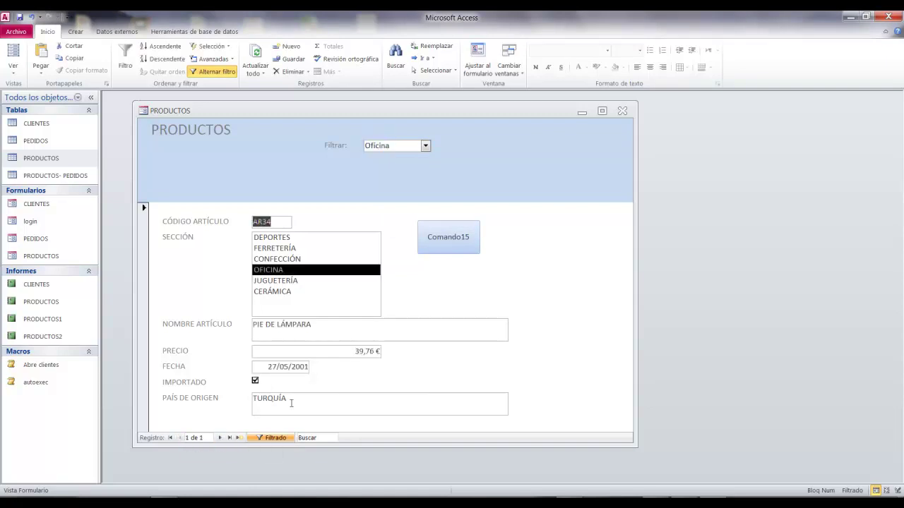
- Filter the products by Juguetería with the Filtrar combo box, accept the message and browse the filtered records in both directions
{"action": "left_click", "coordinate": [425, 146]}
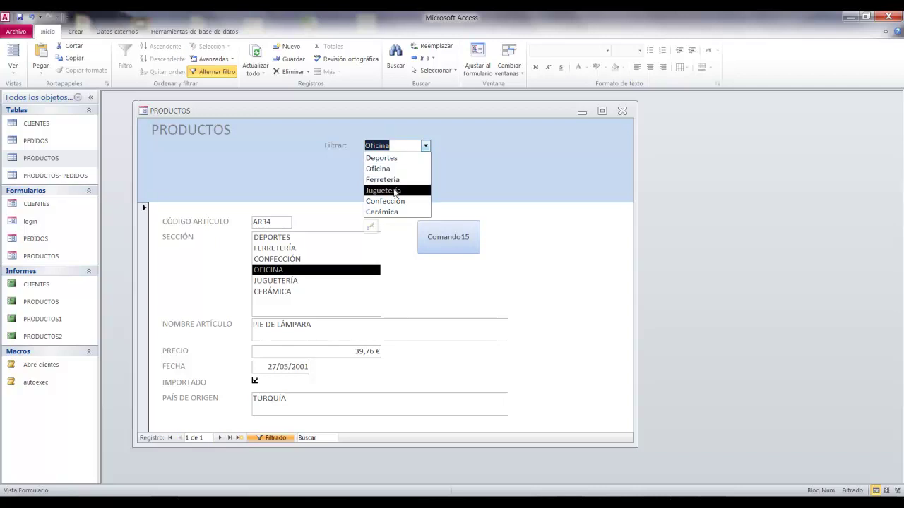
{"action": "left_click", "coordinate": [396, 192]}
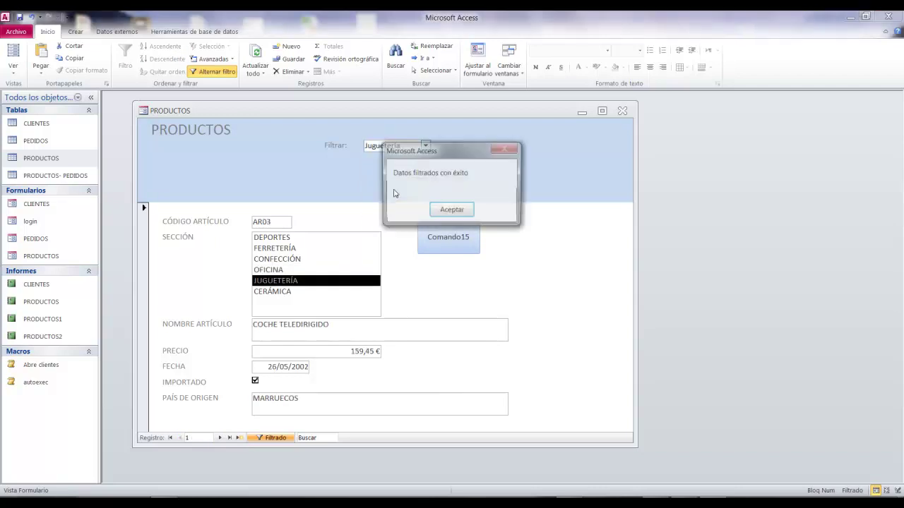
{"action": "left_click", "coordinate": [452, 211]}
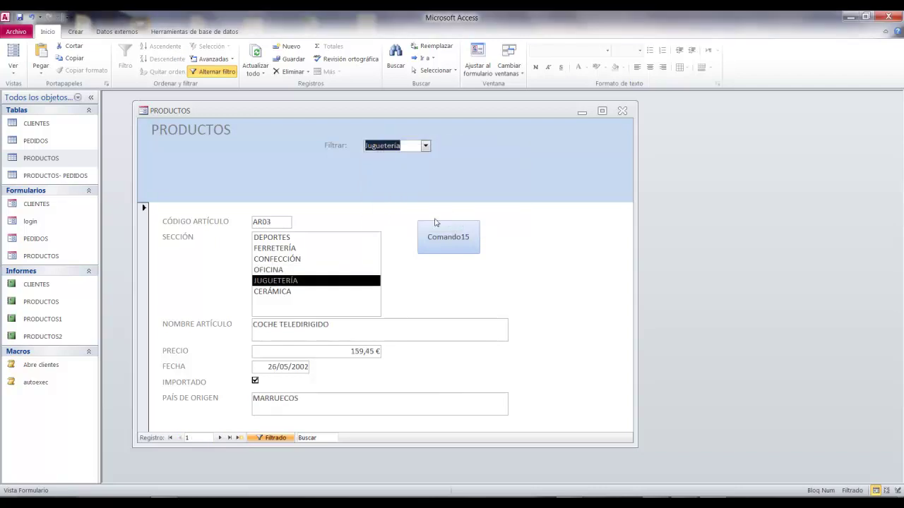
{"action": "left_click", "coordinate": [220, 438]}
{"action": "left_click", "coordinate": [221, 438]}
{"action": "left_click", "coordinate": [220, 438]}
{"action": "left_click", "coordinate": [221, 438]}
{"action": "left_click", "coordinate": [180, 438]}
{"action": "left_click", "coordinate": [180, 439]}
{"action": "left_click", "coordinate": [181, 438]}
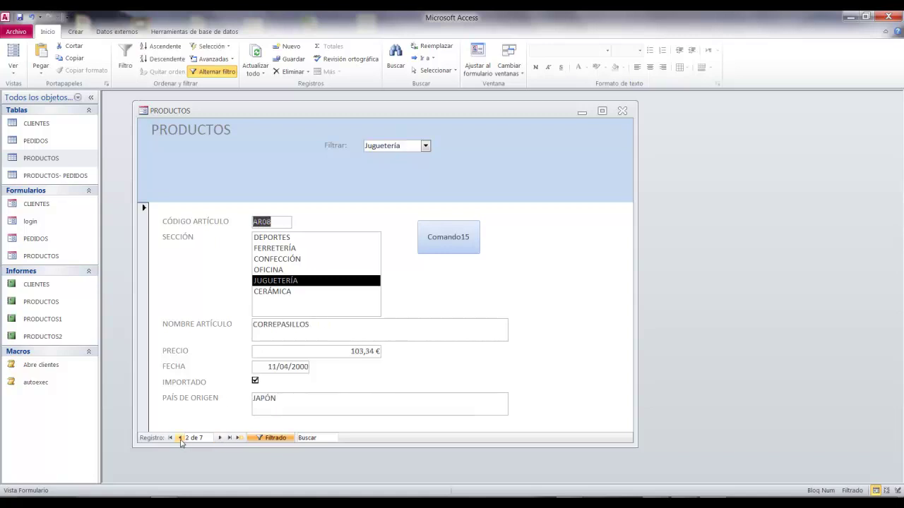
- Filter the products by Deportes, accept the message and step through the filtered records to the last one
{"action": "left_click", "coordinate": [425, 146]}
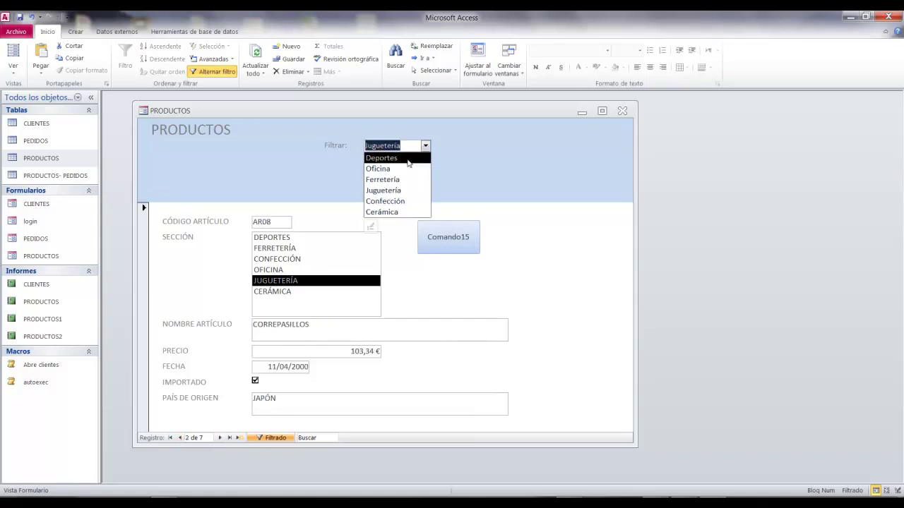
{"action": "left_click", "coordinate": [408, 159]}
{"action": "left_click", "coordinate": [432, 212]}
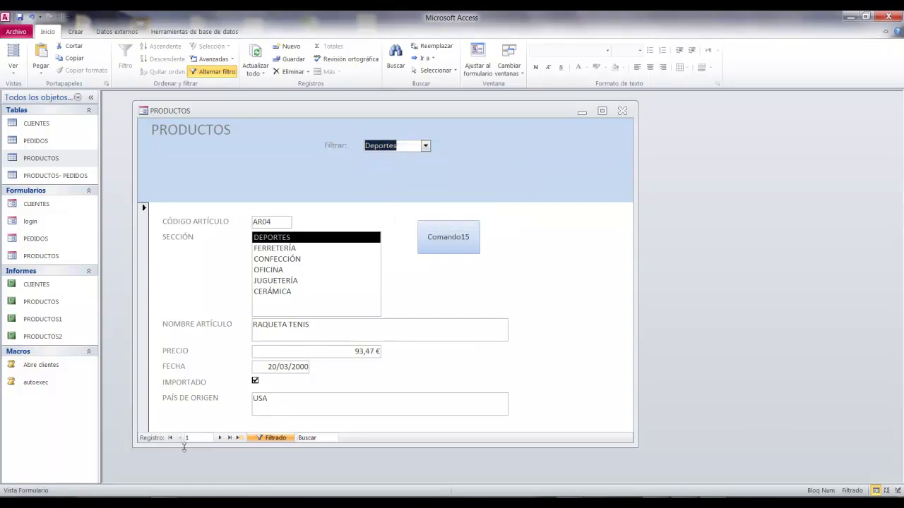
{"action": "left_click", "coordinate": [220, 439]}
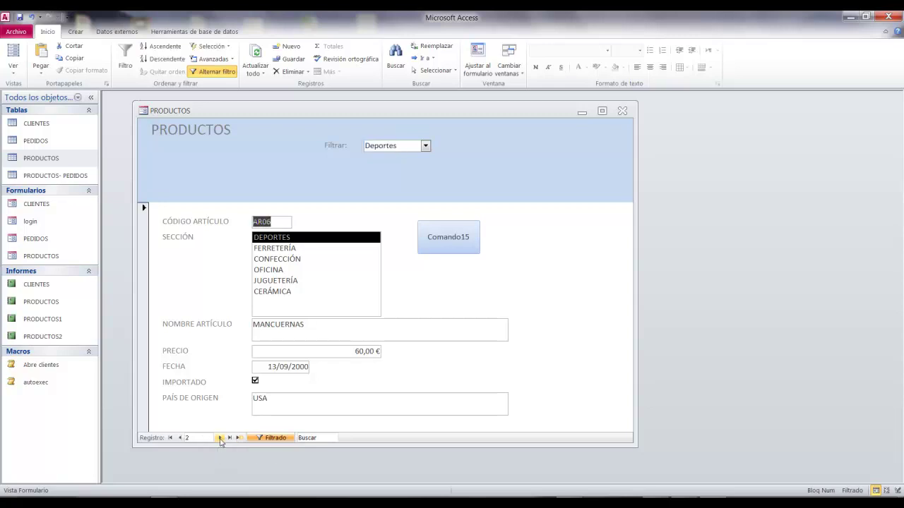
{"action": "left_click", "coordinate": [220, 438]}
{"action": "left_click", "coordinate": [220, 438]}
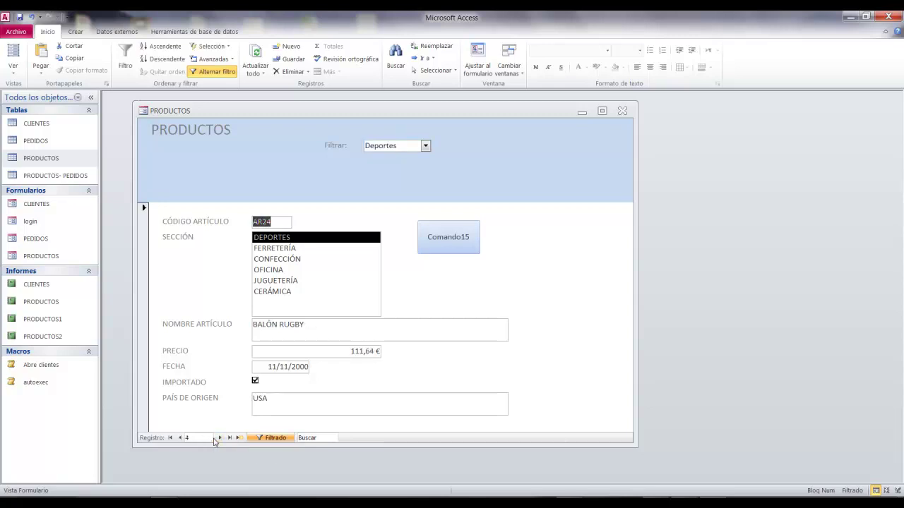
{"action": "left_click", "coordinate": [221, 438]}
{"action": "left_click", "coordinate": [221, 438]}
{"action": "left_click", "coordinate": [220, 438]}
{"action": "left_click", "coordinate": [220, 438]}
{"action": "left_click", "coordinate": [220, 438]}
{"action": "left_click", "coordinate": [220, 438]}
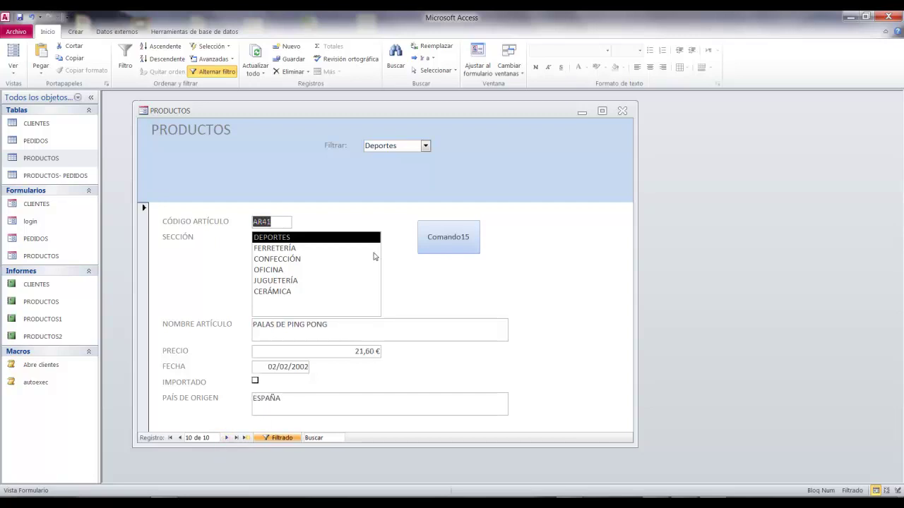
{"action": "left_click", "coordinate": [424, 147]}
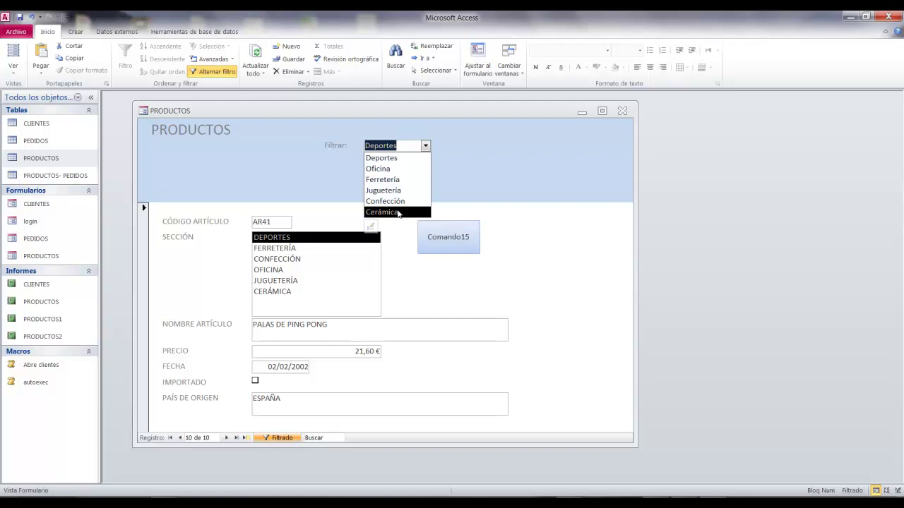
{"action": "left_click", "coordinate": [471, 176]}
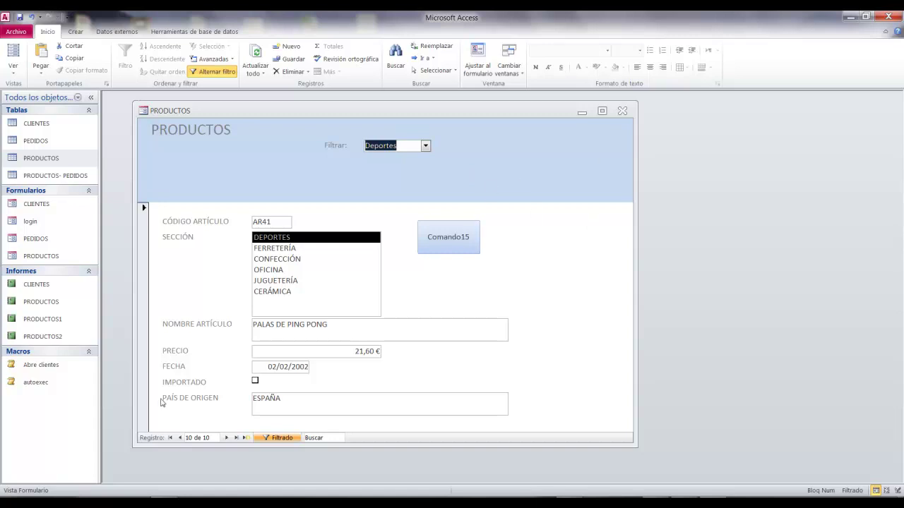
{"action": "left_click_drag", "start_coordinate": [2, 375], "coordinate": [65, 396]}
{"action": "key", "text": "Escape"}
- Close the PRODUCTOS form, saving its design changes, and exit Access
{"action": "left_click", "coordinate": [623, 111]}
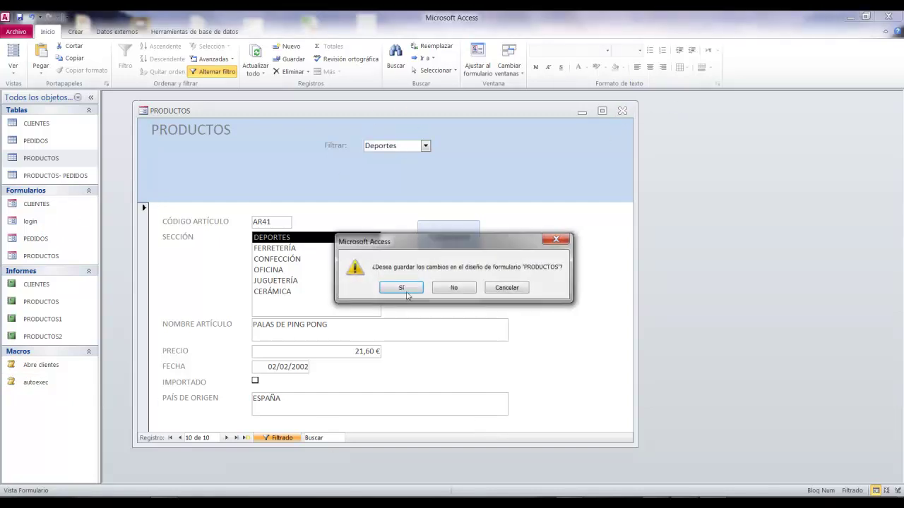
{"action": "left_click", "coordinate": [406, 290]}
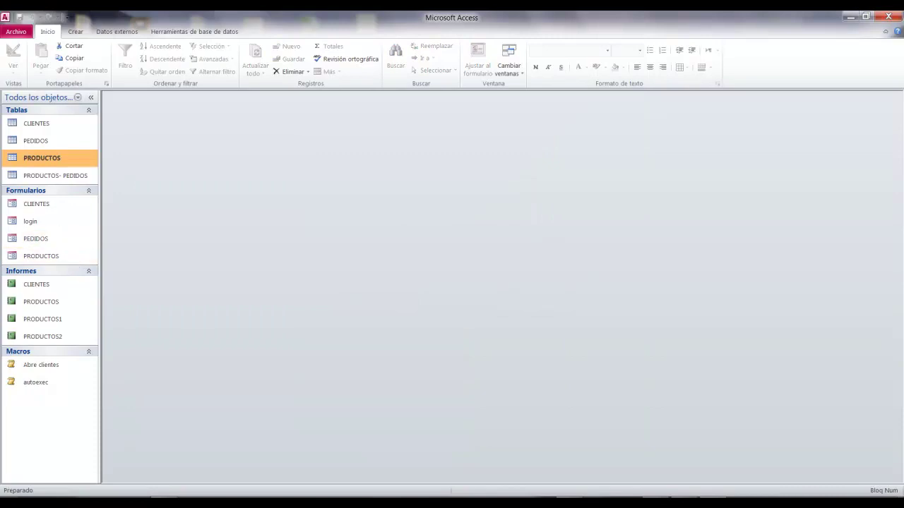
{"action": "left_click", "coordinate": [887, 18]}
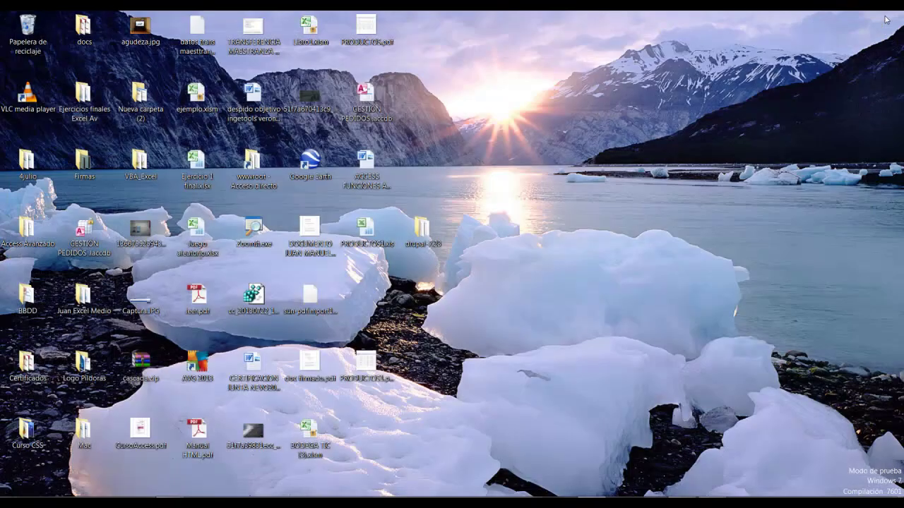
- Reopen the GESTION PEDIDOS database from the desktop and log in through the login form
{"action": "double_click", "coordinate": [377, 104]}
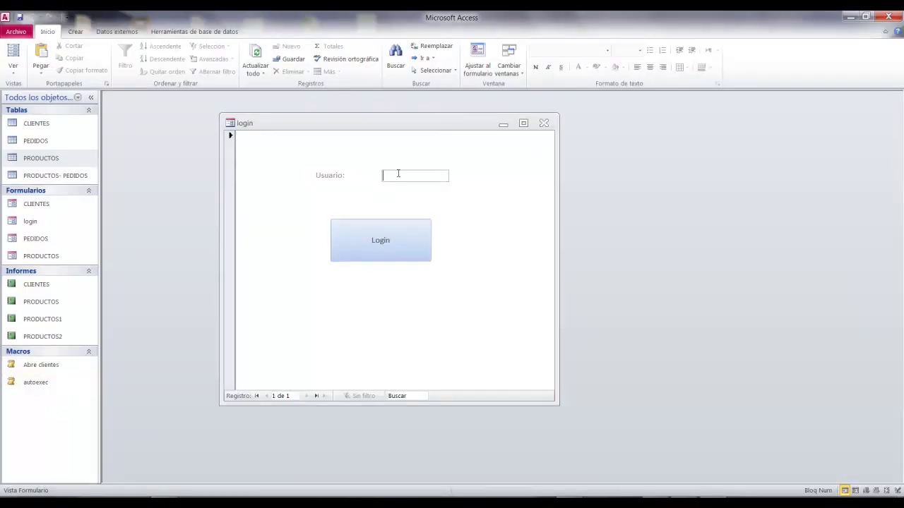
{"action": "left_click", "coordinate": [376, 252]}
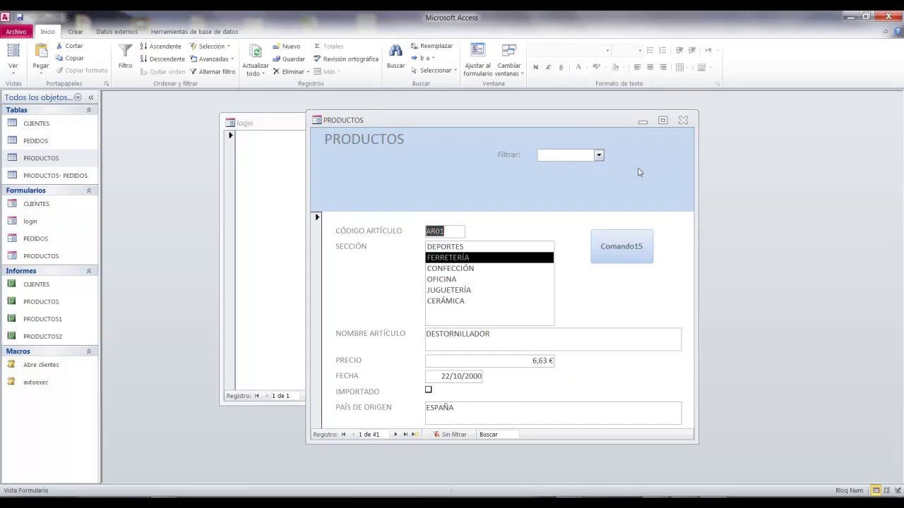
- Test the Filtrar combo box in the reopened PRODUCTOS form with Deportes, accept the message and browse the filtered records
{"action": "left_click", "coordinate": [599, 156]}
{"action": "left_click", "coordinate": [590, 171]}
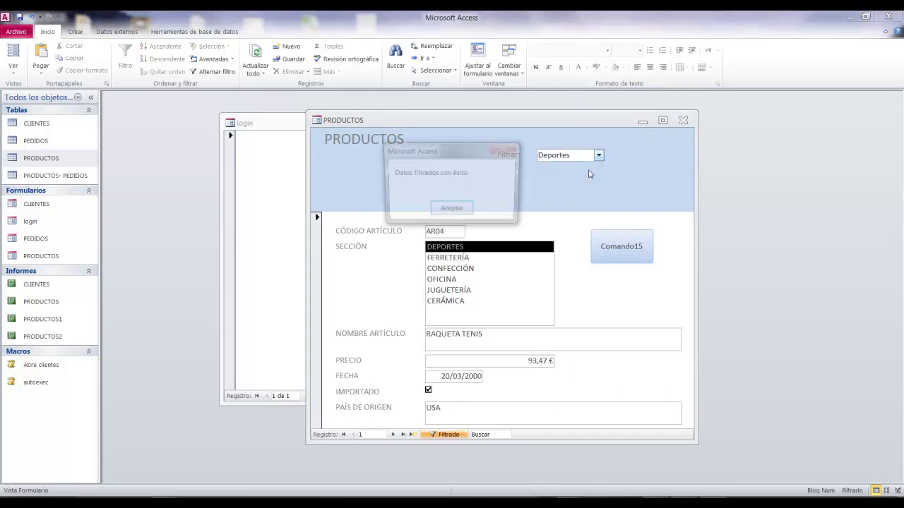
{"action": "left_click", "coordinate": [458, 212]}
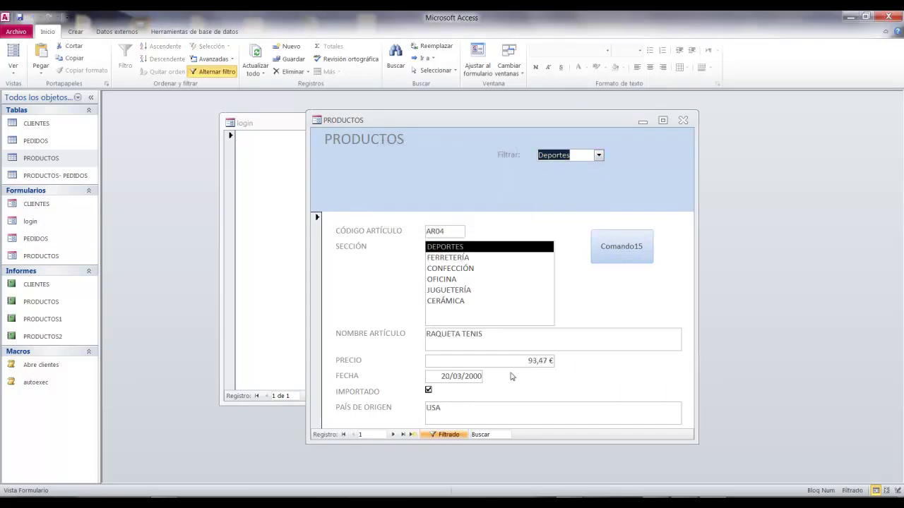
{"action": "left_click", "coordinate": [395, 434]}
{"action": "left_click", "coordinate": [394, 435]}
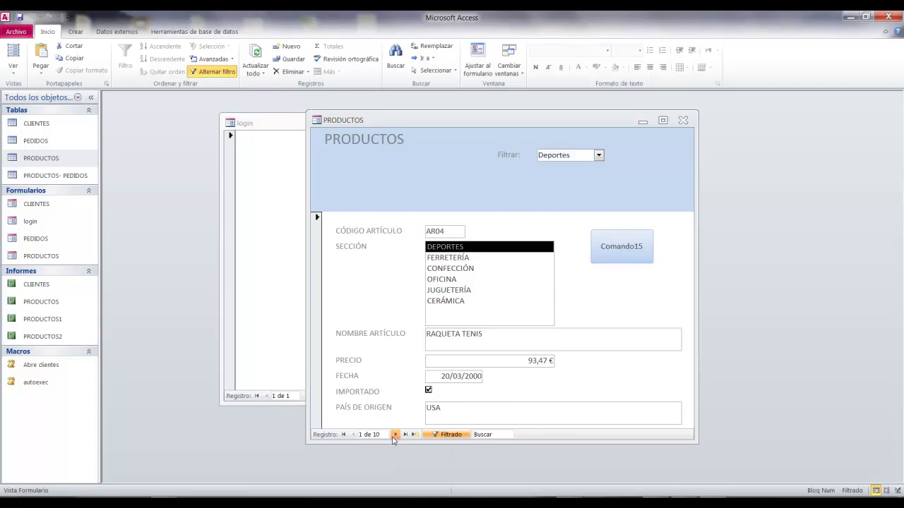
{"action": "left_click", "coordinate": [394, 434]}
{"action": "left_click", "coordinate": [395, 434]}
{"action": "left_click", "coordinate": [395, 434]}
{"action": "left_click", "coordinate": [395, 435]}
{"action": "left_click", "coordinate": [395, 435]}
{"action": "left_click", "coordinate": [394, 434]}
{"action": "left_click", "coordinate": [352, 435]}
{"action": "left_click", "coordinate": [352, 434]}
{"action": "left_click", "coordinate": [352, 434]}
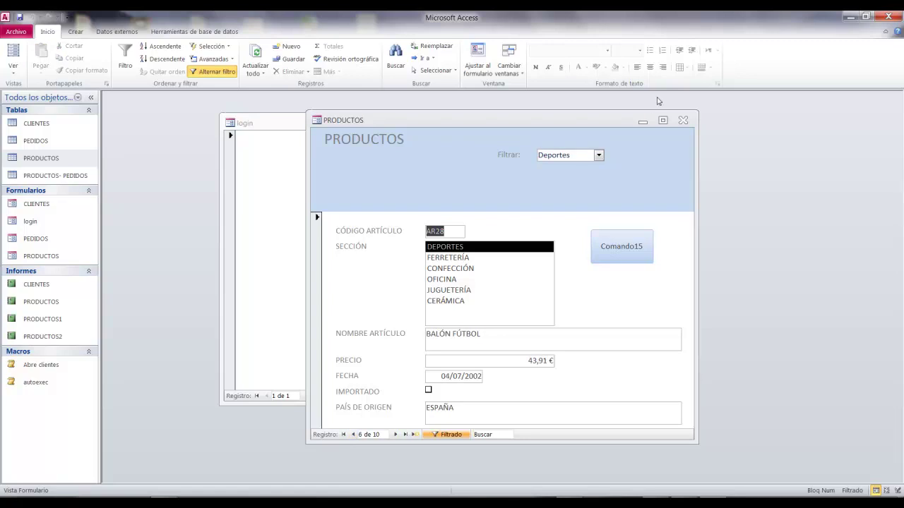
- Change the Filtrar selection to Juguetería, accept the message and browse the filtered toy records
{"action": "left_click", "coordinate": [600, 155]}
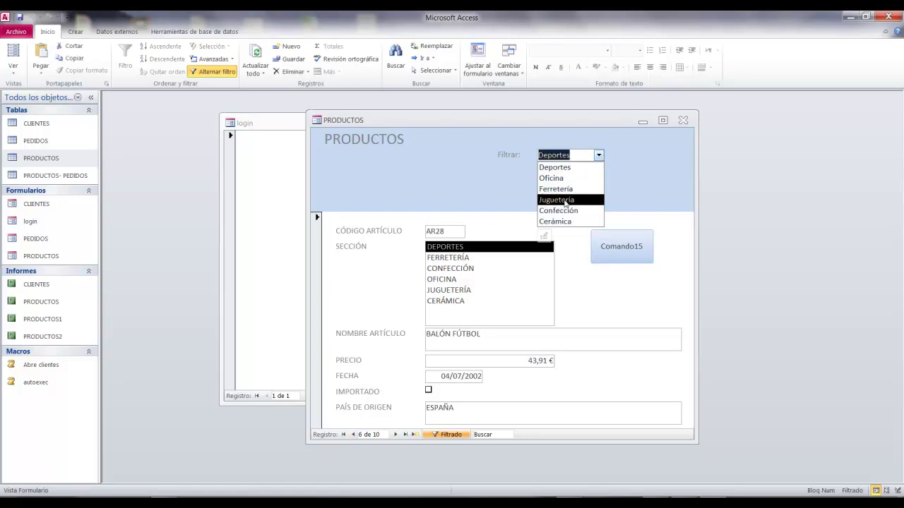
{"action": "left_click", "coordinate": [565, 201]}
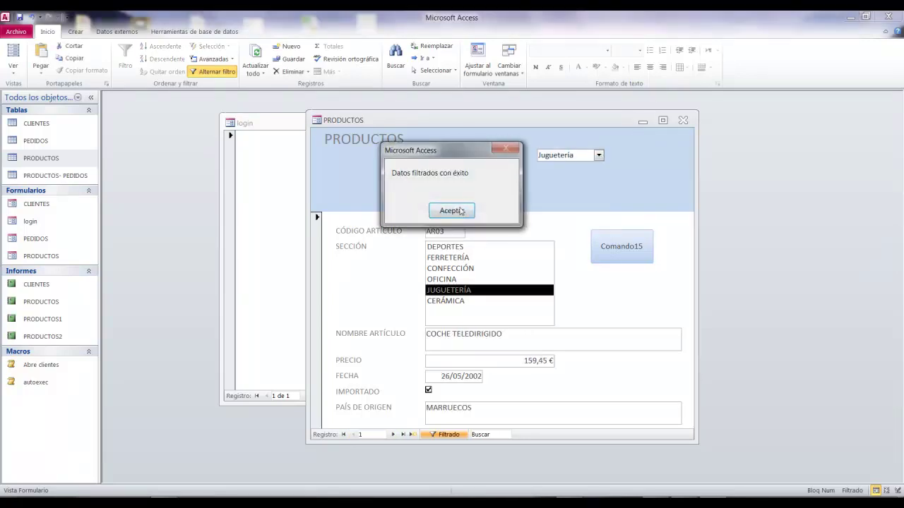
{"action": "left_click", "coordinate": [463, 212]}
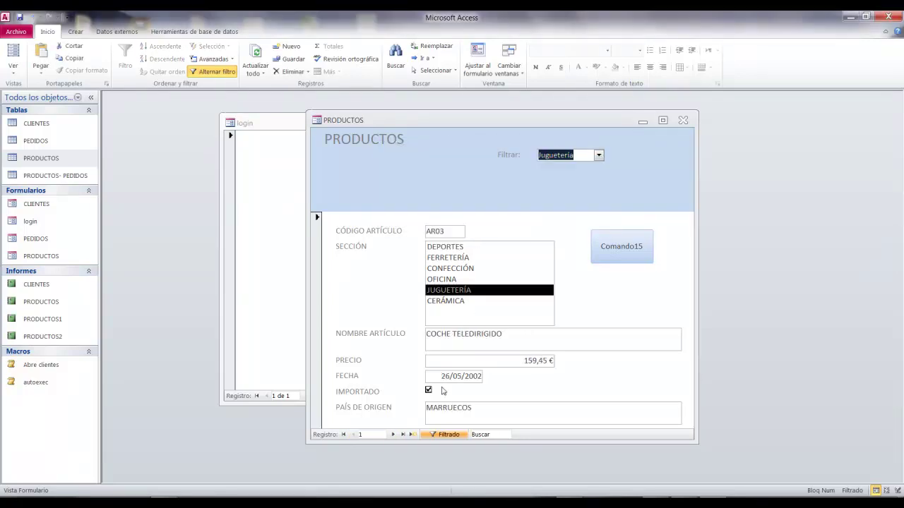
{"action": "left_click", "coordinate": [393, 435]}
{"action": "left_click", "coordinate": [353, 435]}
{"action": "left_click", "coordinate": [353, 434]}
{"action": "left_click", "coordinate": [352, 435]}
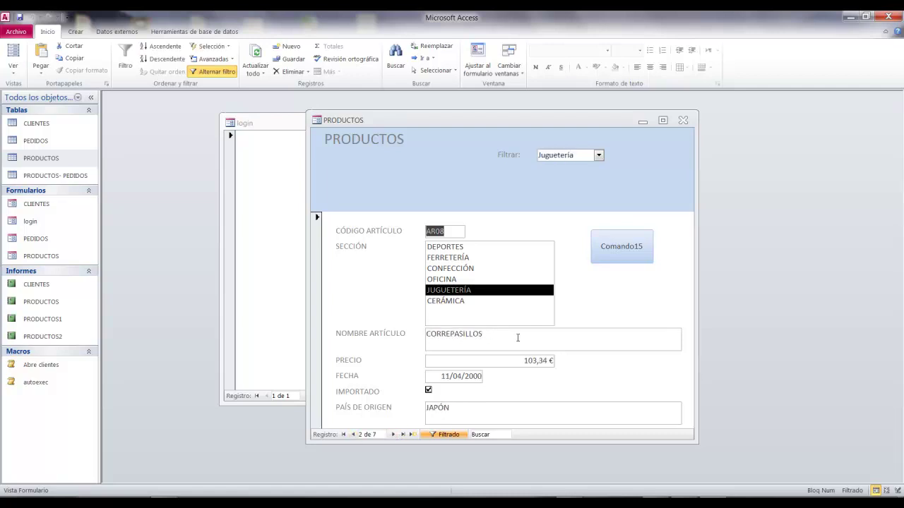